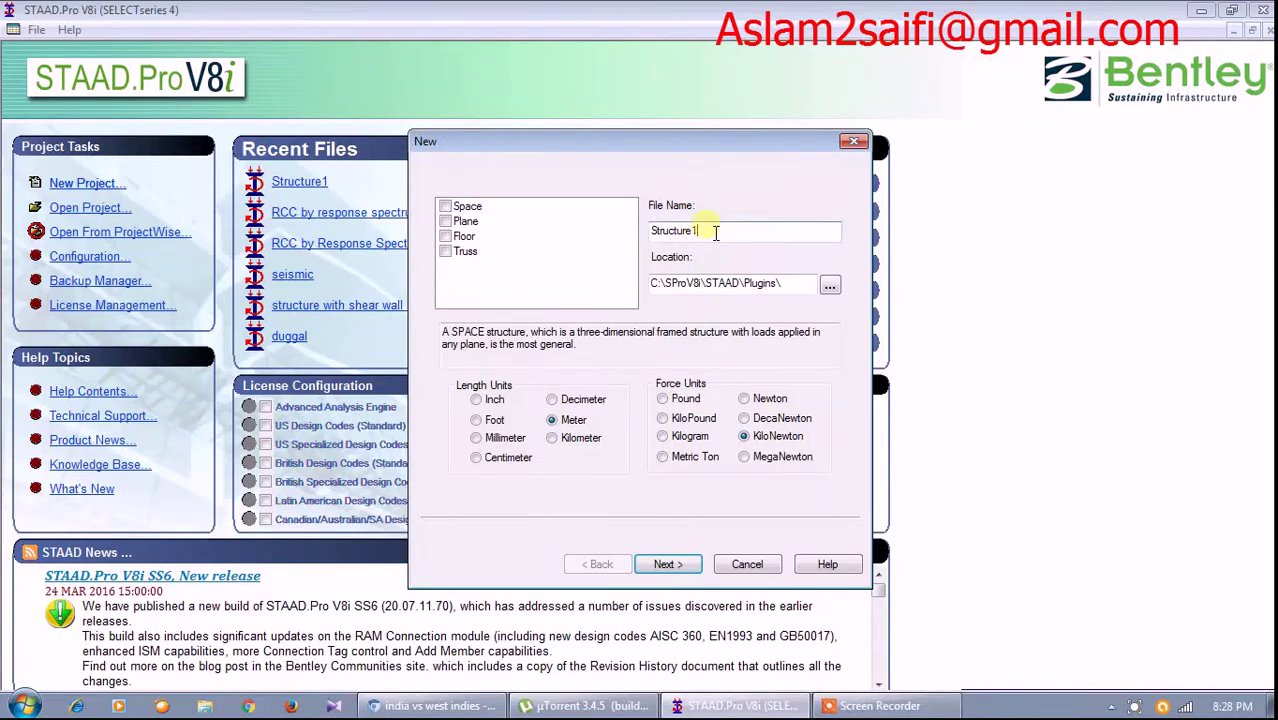
- Create a space-structure project 'Earthquake Static method' in Meter/KiloNewton, starting with Add Beam
text(Earthquake Static method)
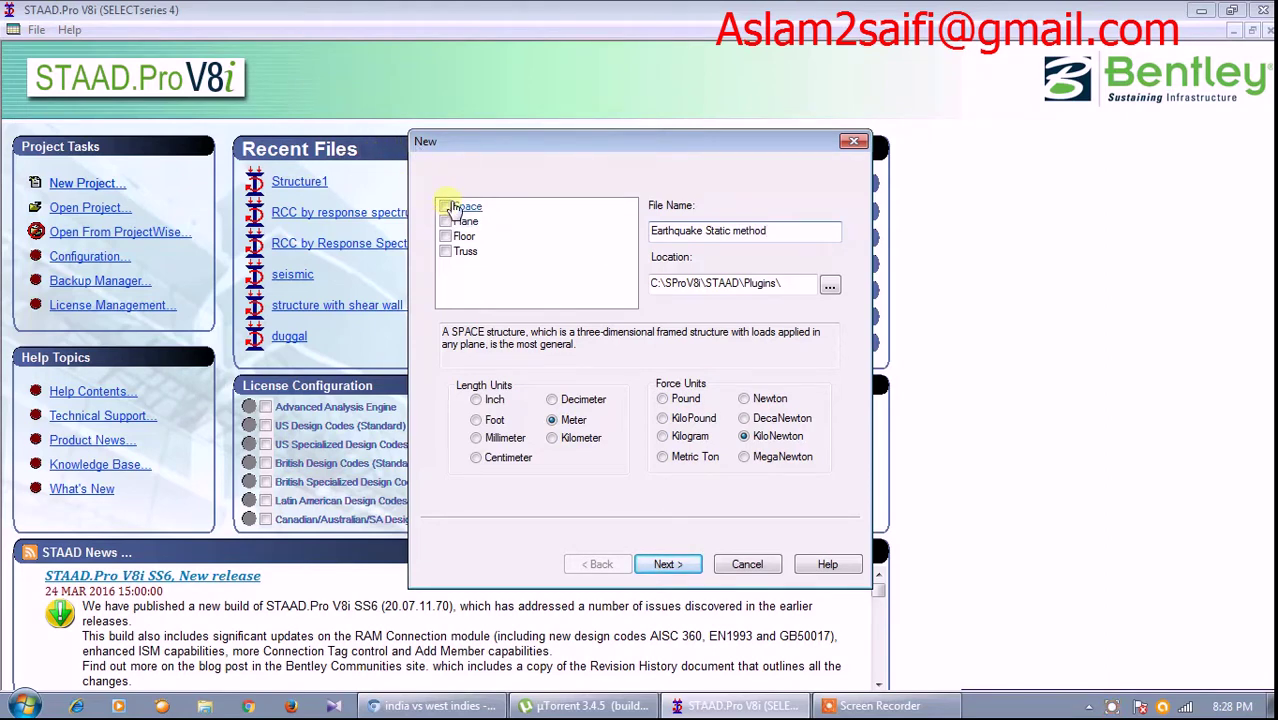
click(446, 205)
click(669, 566)
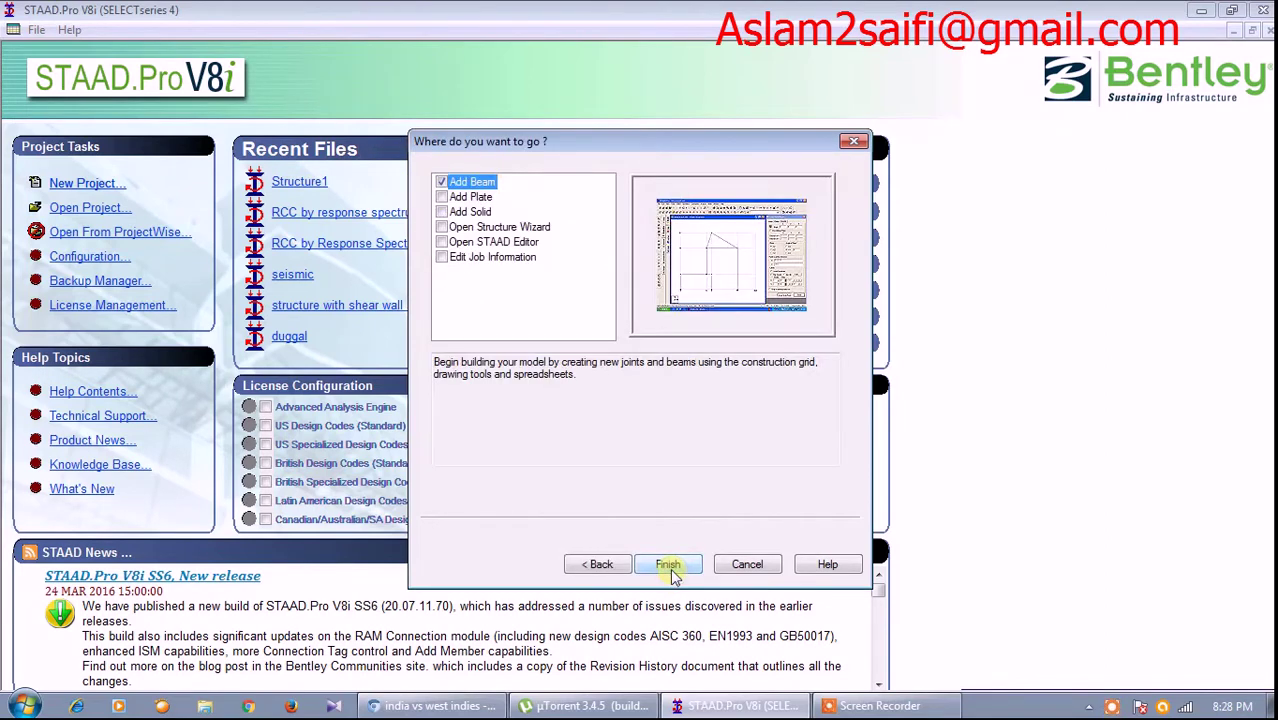
click(669, 566)
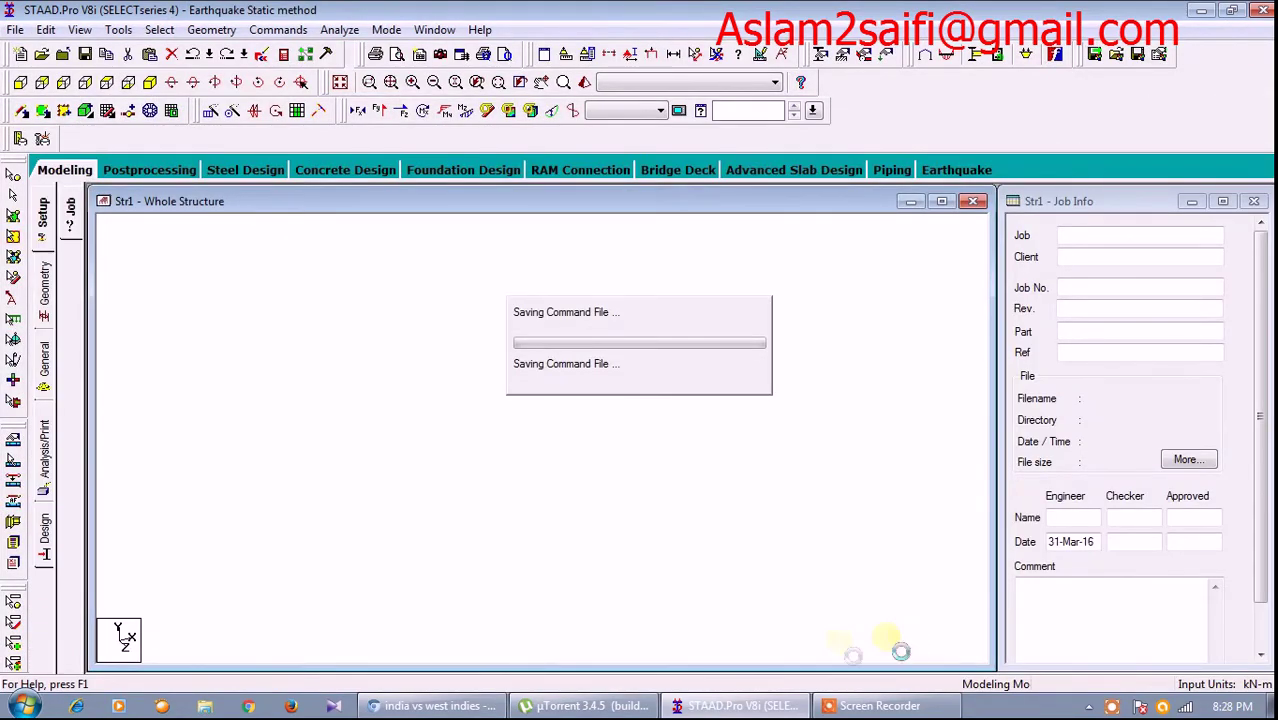
- Open the New Microsoft Word Document from the desktop and dismiss the Office activation prompt
click(1271, 705)
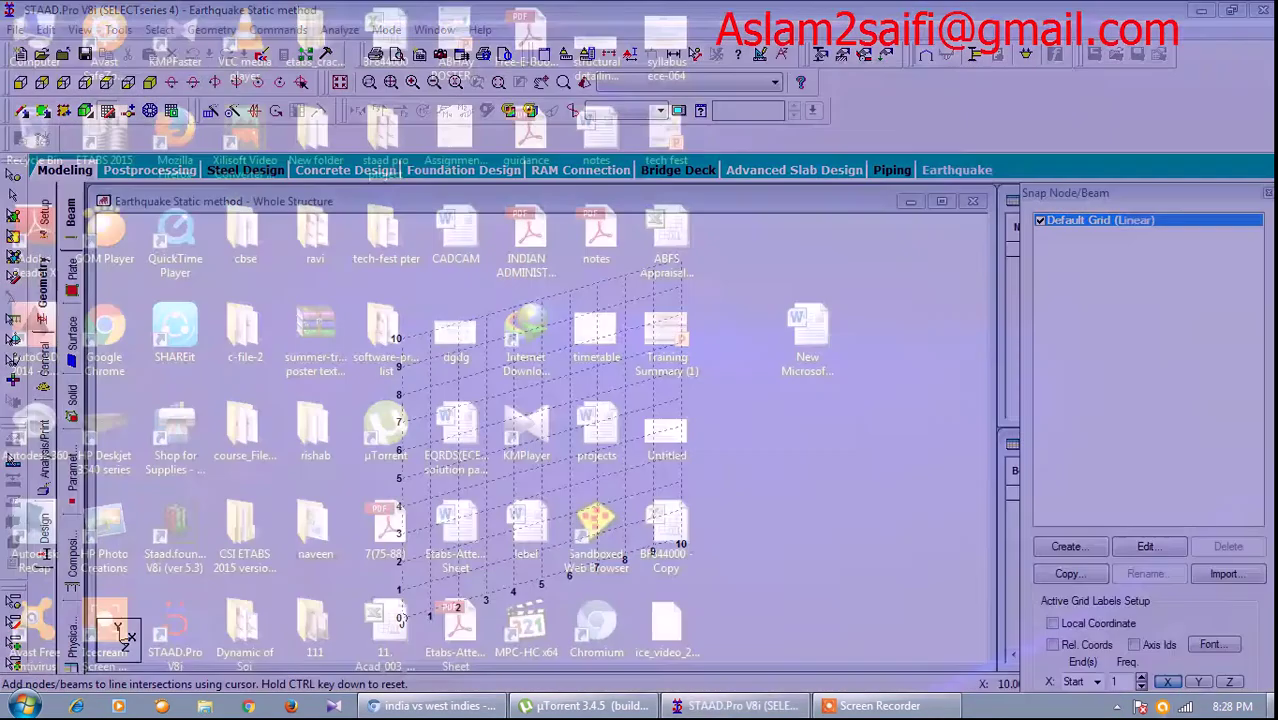
double_click(817, 343)
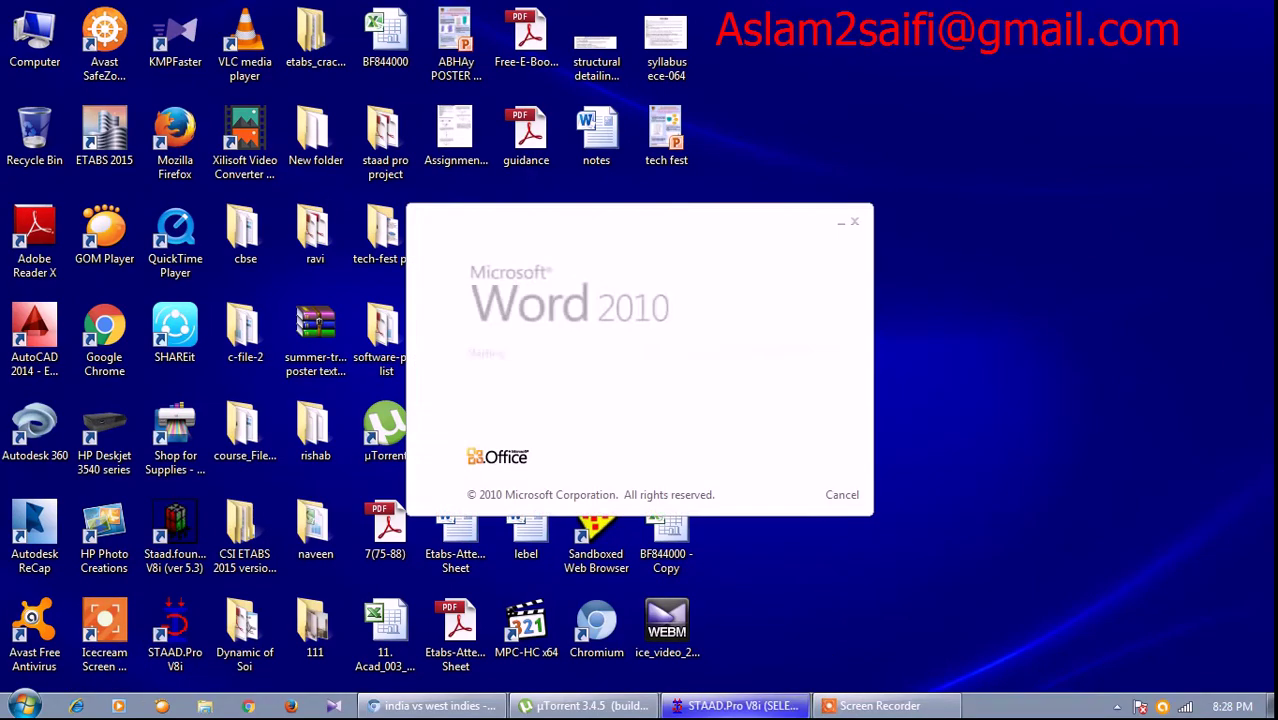
click(765, 706)
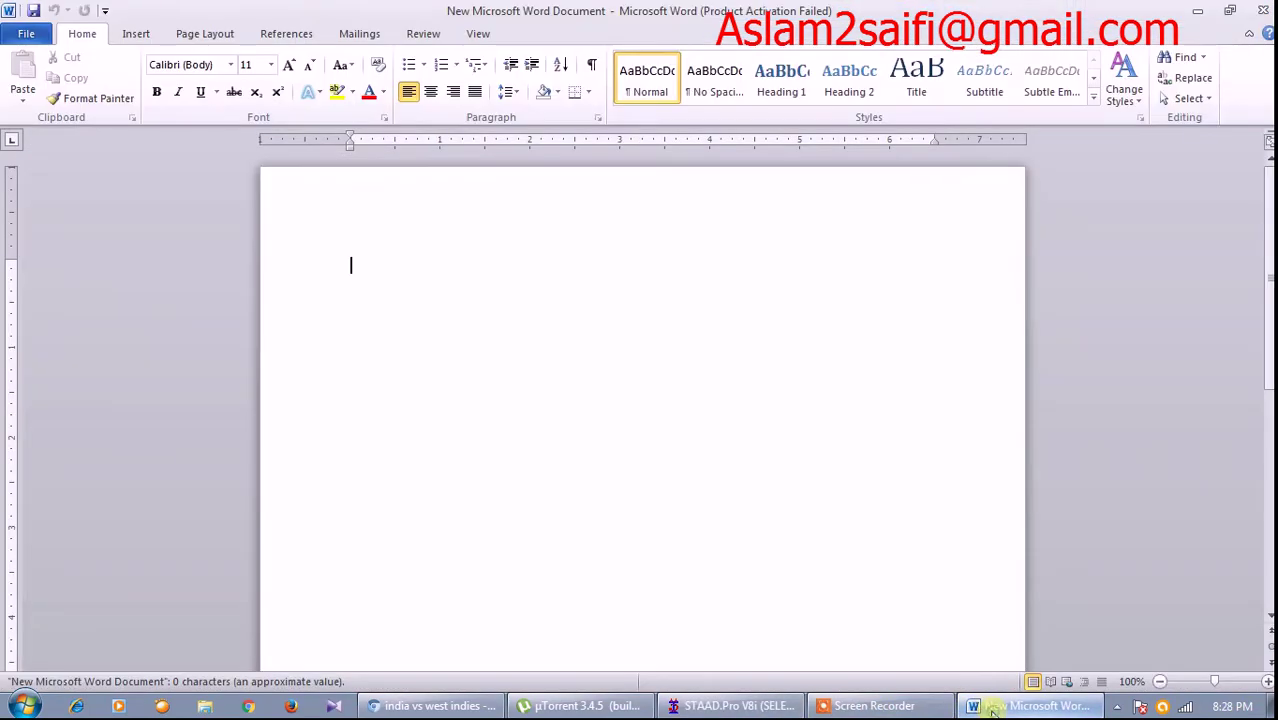
click(988, 706)
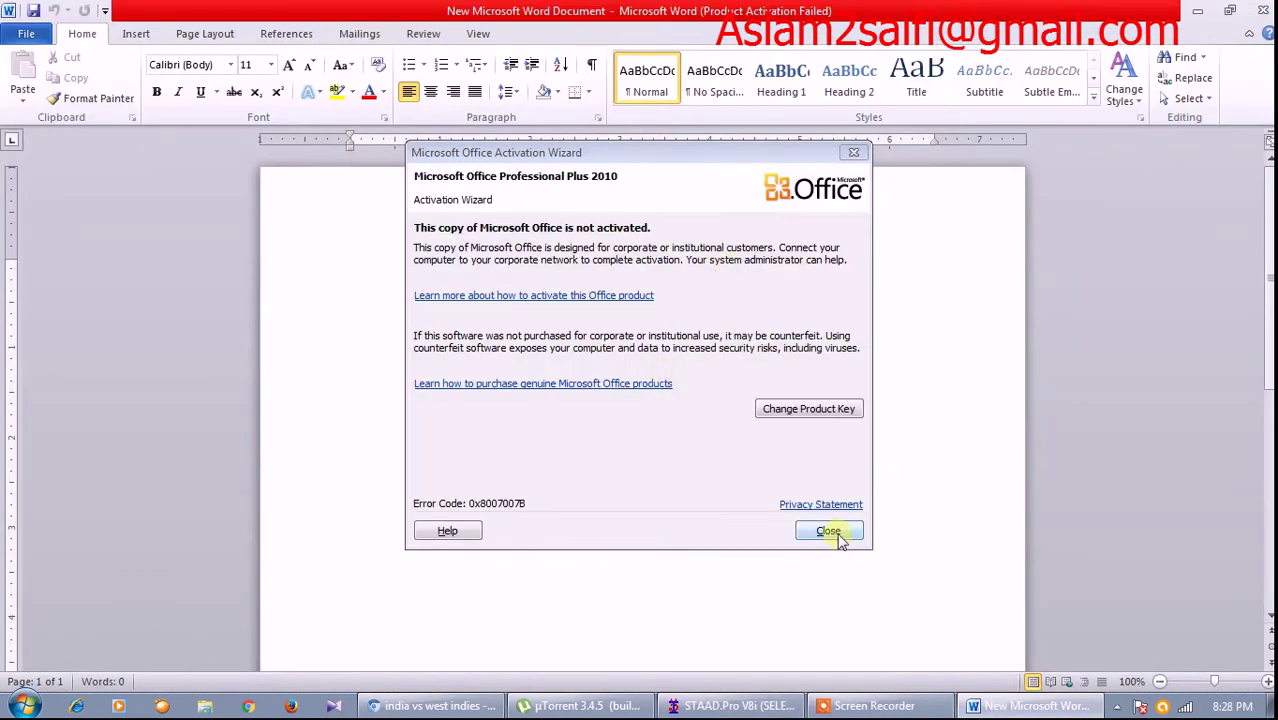
click(830, 531)
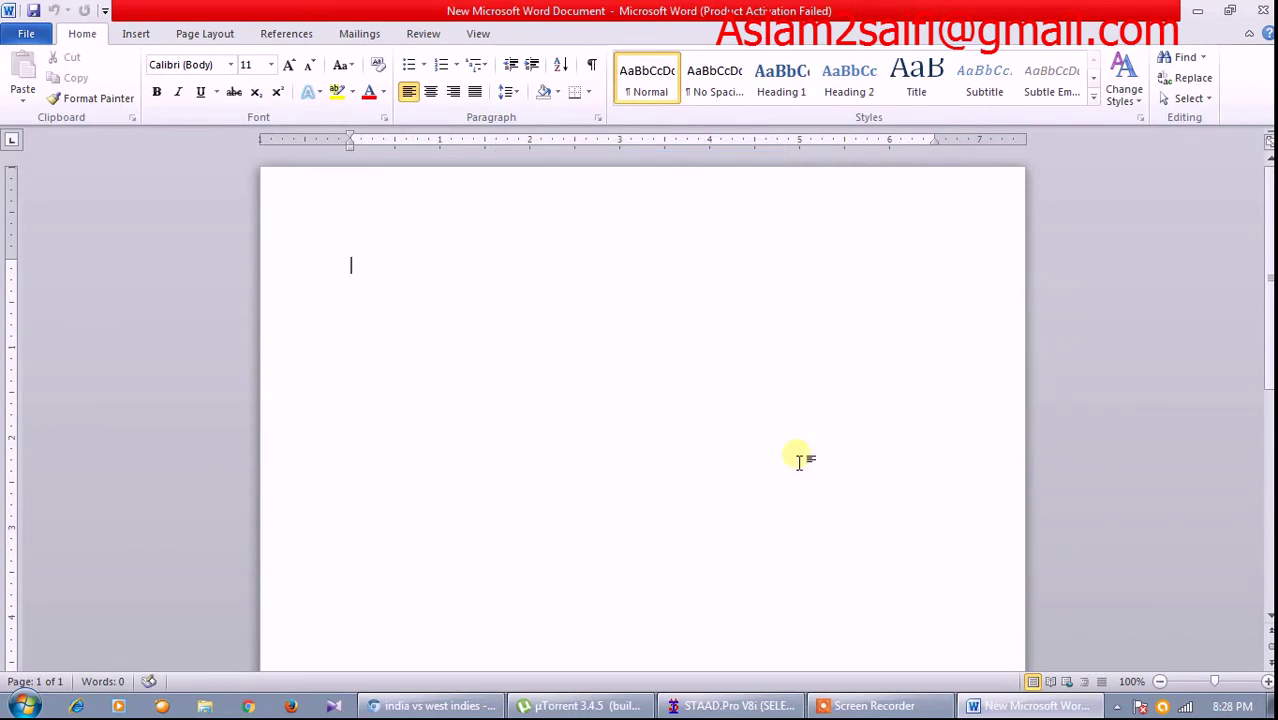
- Type 'Three storey RCC building Seismic Static Analysis', enlarge it to 22 pt, and minimise Word
text(th)
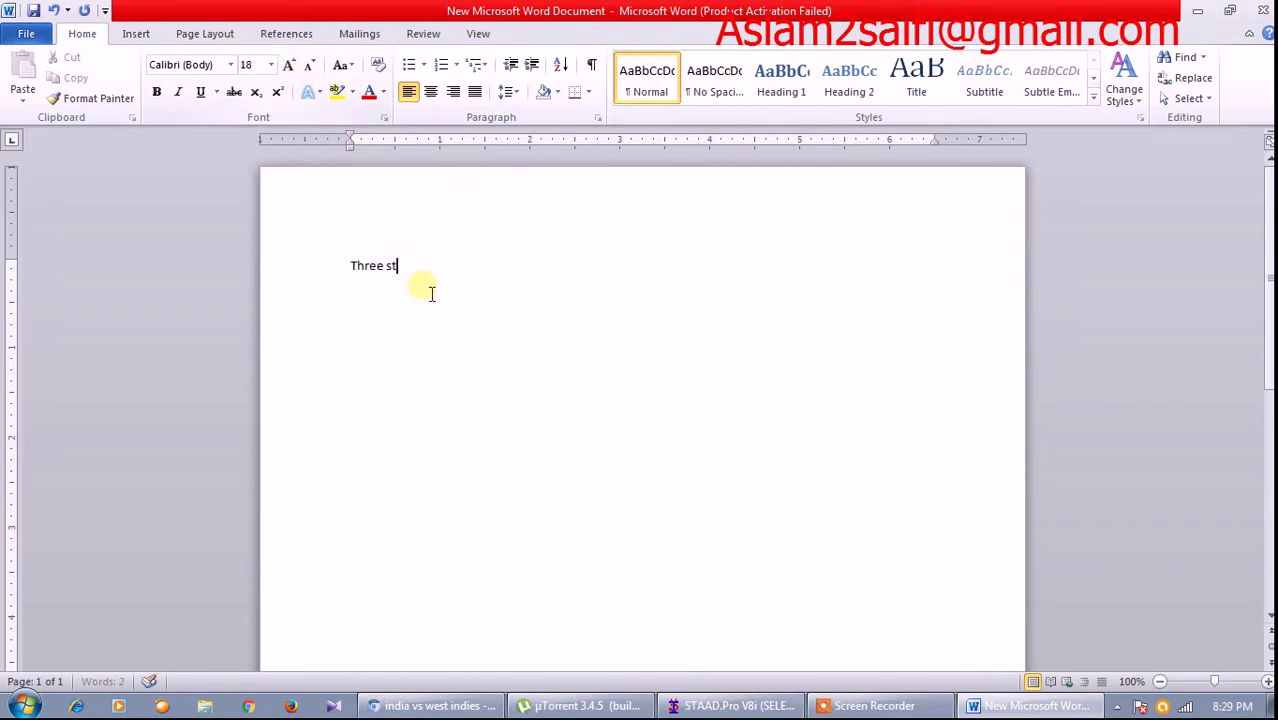
drag(428, 287, 322, 267)
click(288, 66)
click(288, 66)
click(288, 66)
click(288, 66)
click(288, 66)
click(288, 66)
click(469, 291)
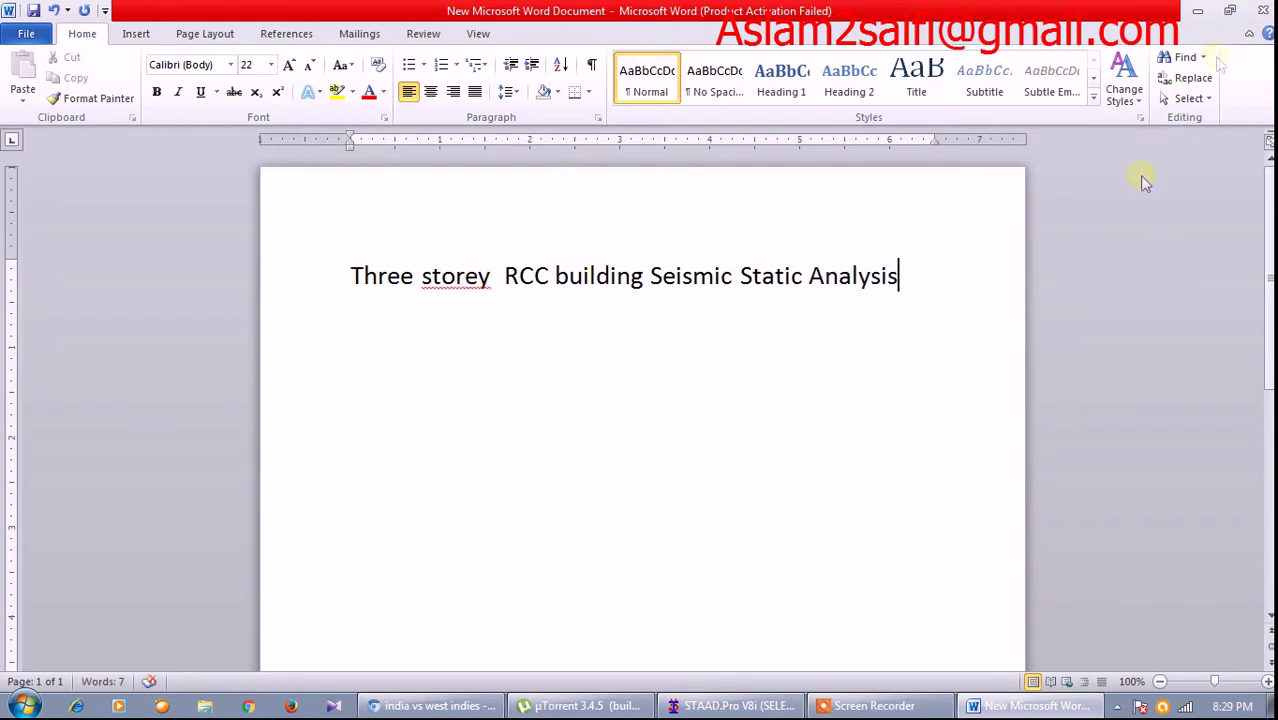
click(1200, 10)
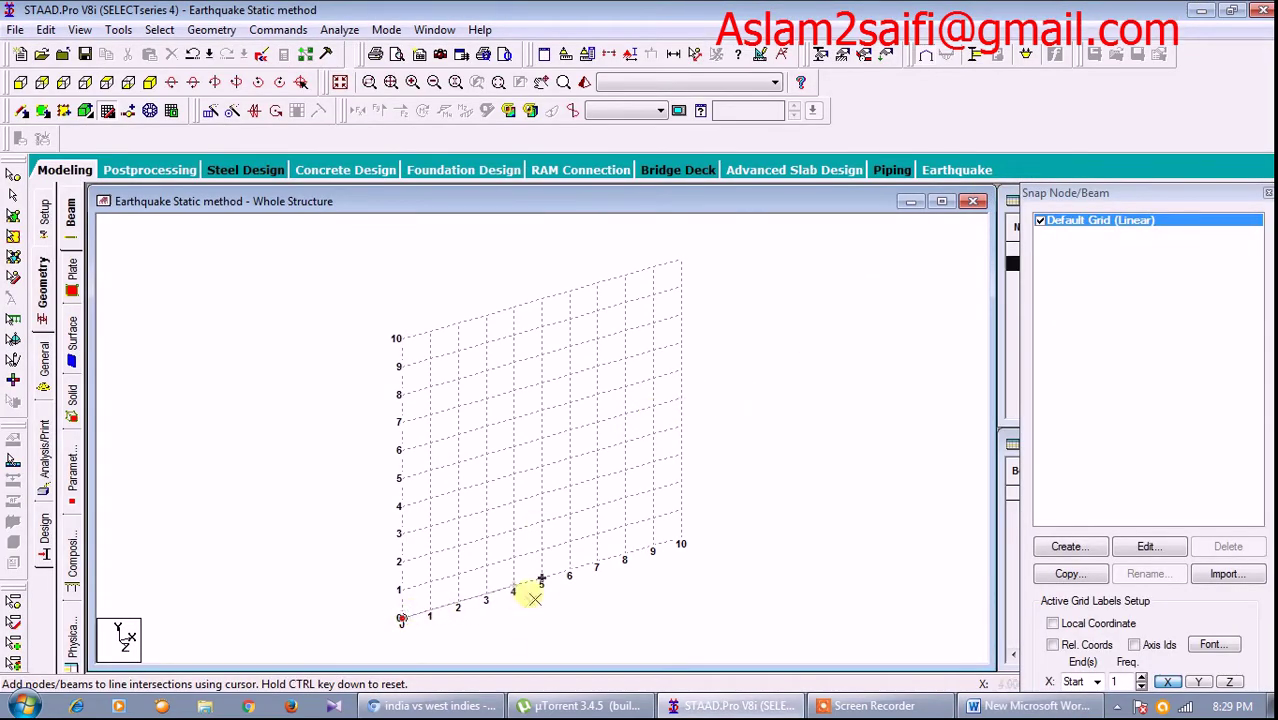
- Draw the base beams and repeat them 5 m along Z with linking beams
click(675, 536)
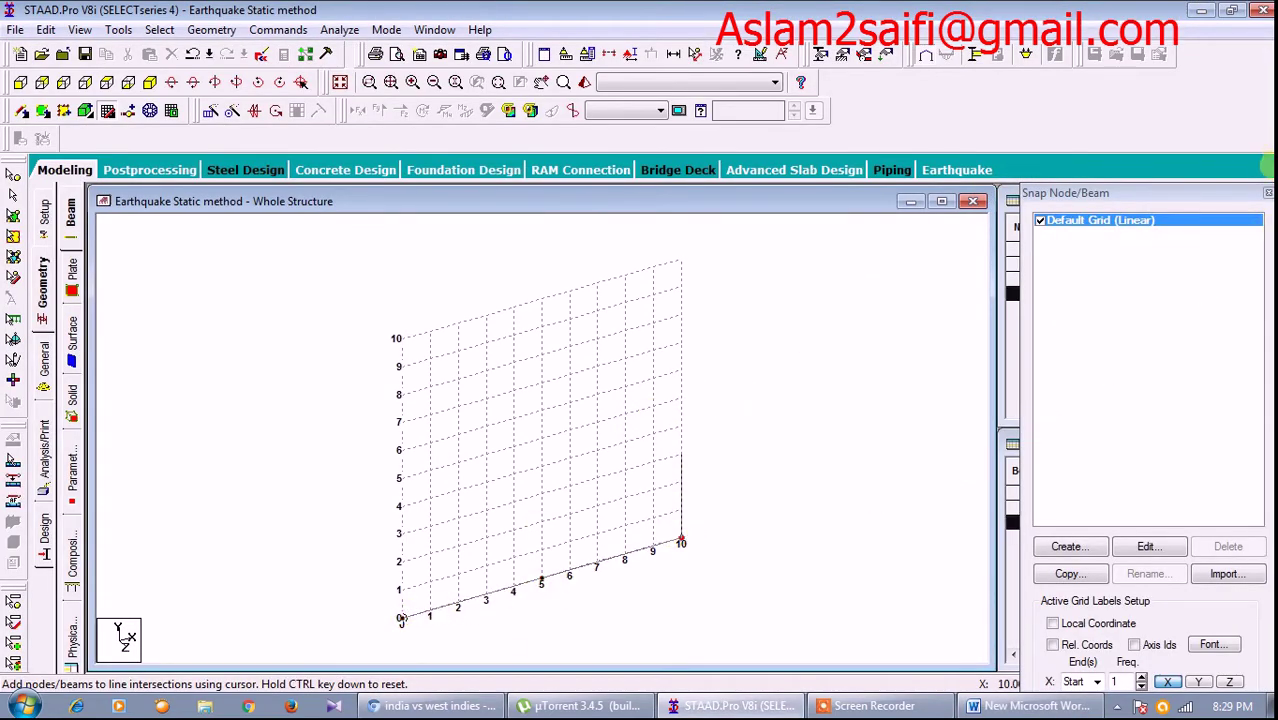
click(1268, 192)
click(651, 408)
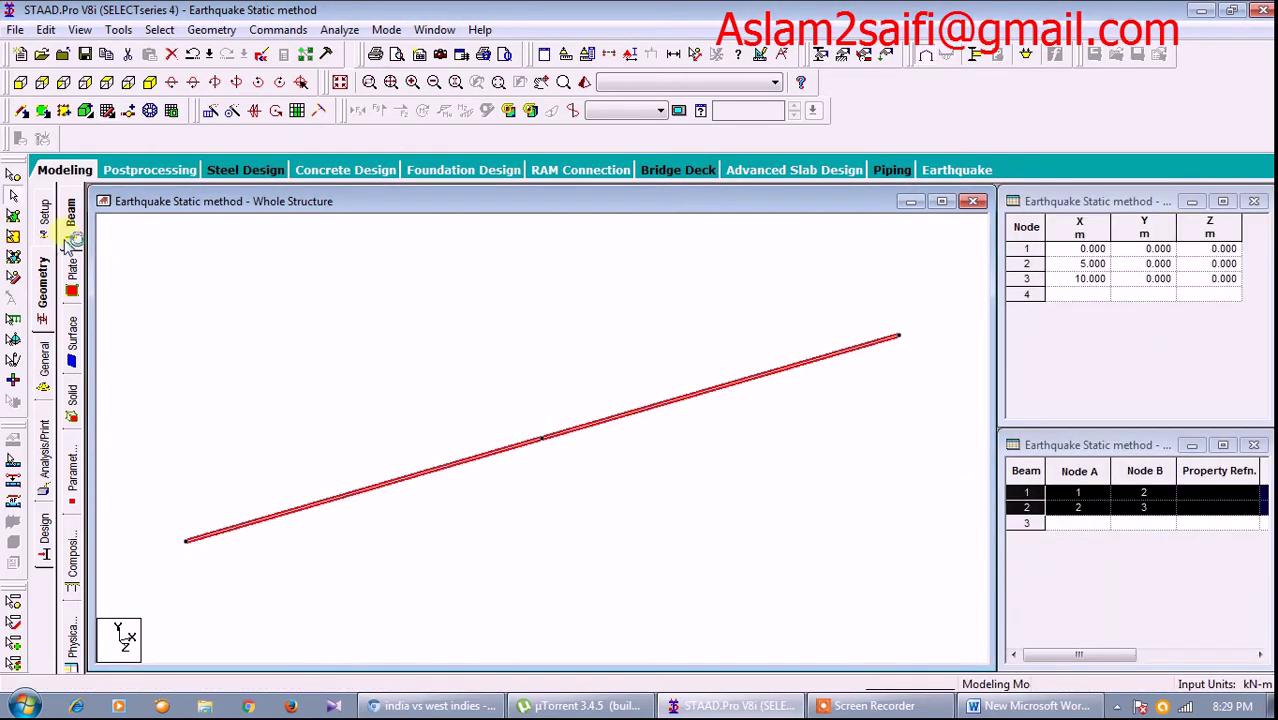
click(210, 110)
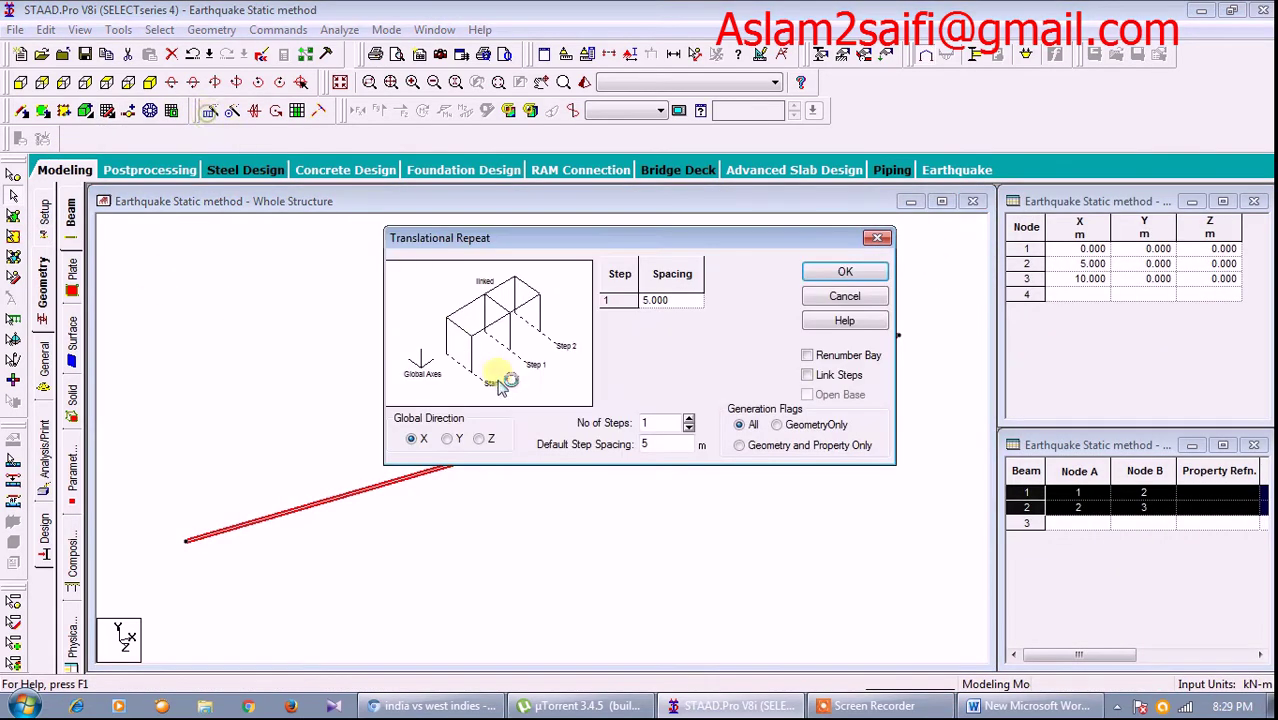
click(478, 438)
click(843, 373)
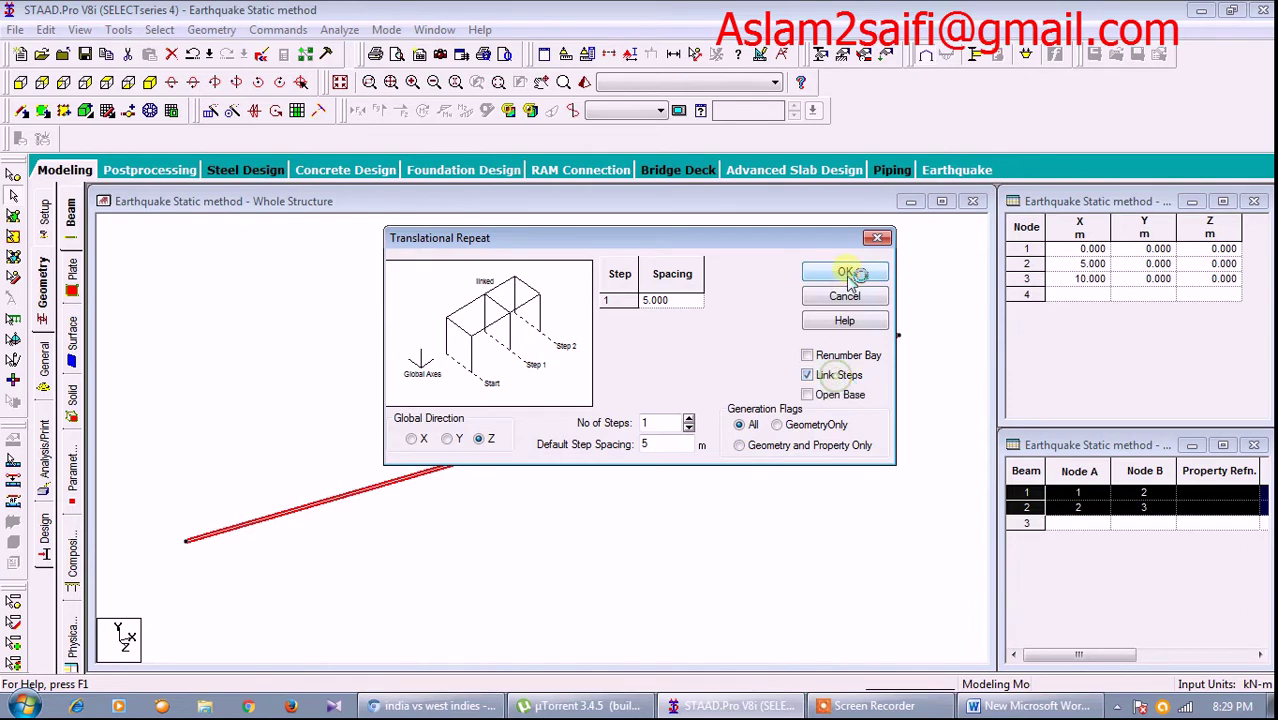
click(846, 273)
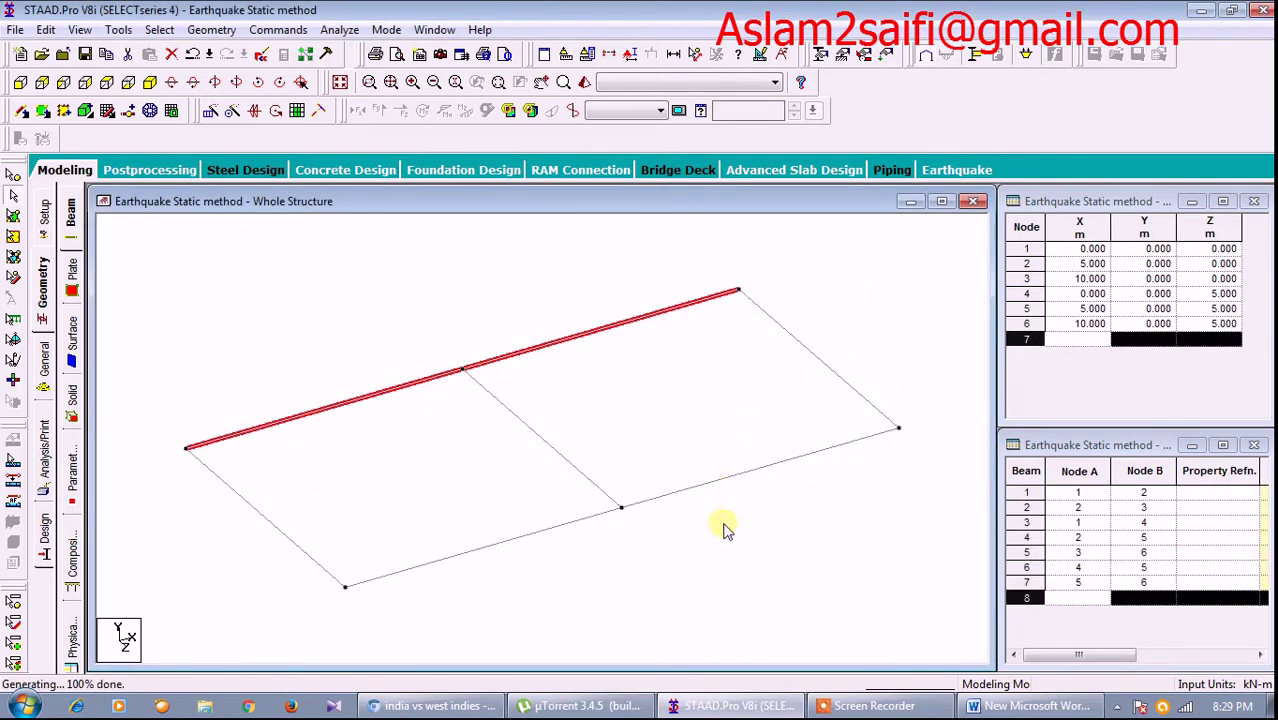
- Repeat the whole floor upward in three linked 3 m storeys and delete the ground-level beams
key(ctrl+a)
click(211, 110)
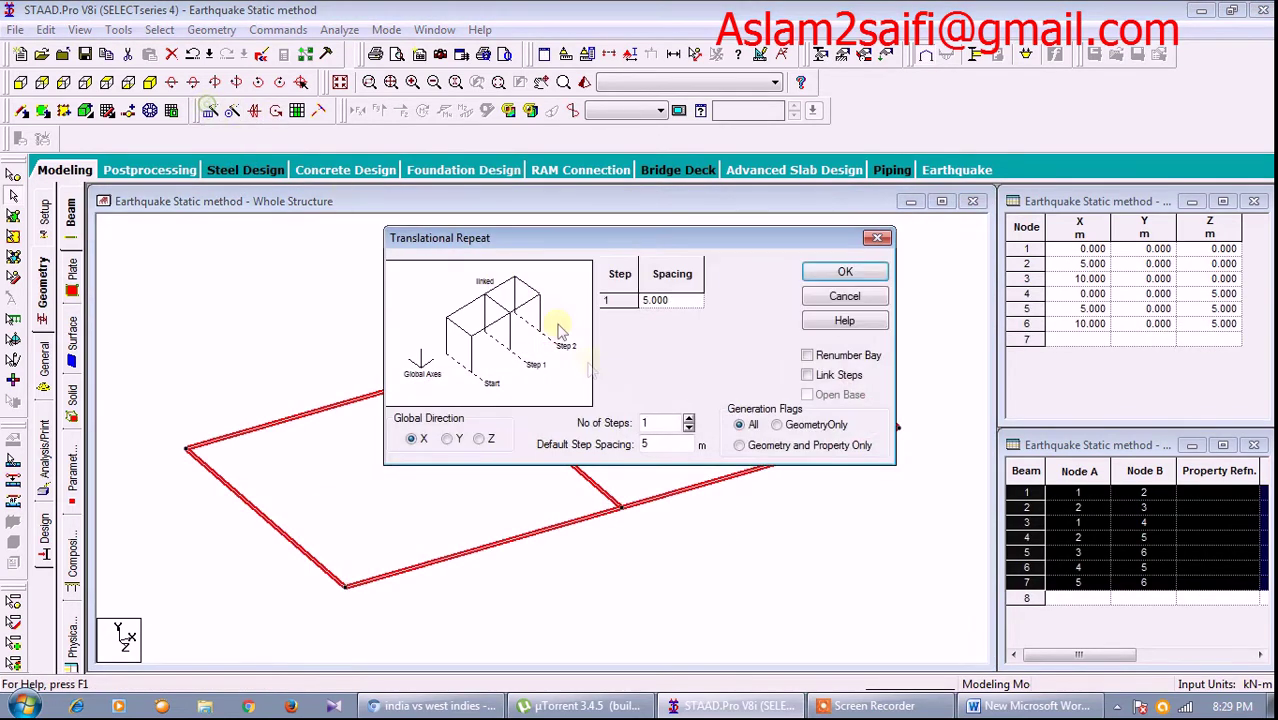
mouse_move(675, 425)
mouse_down()
mouse_move(634, 432)
mouse_move(640, 444)
mouse_up()
text(33)
click(836, 375)
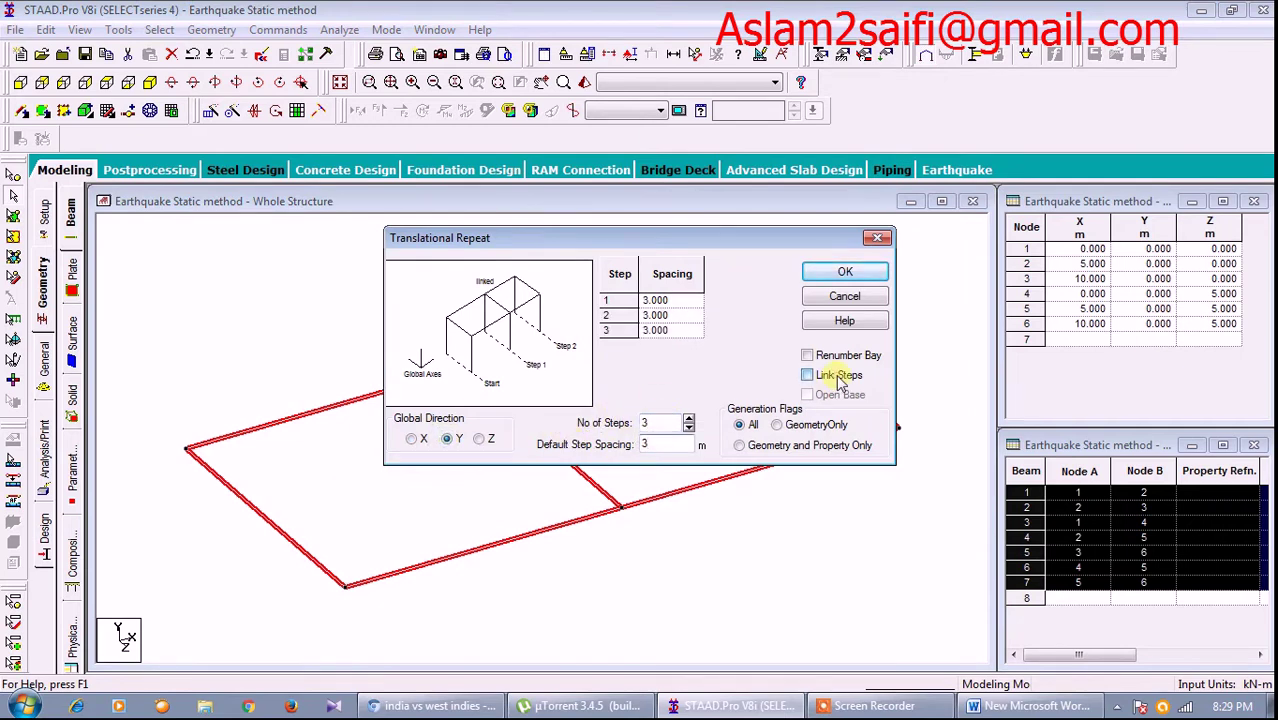
click(845, 270)
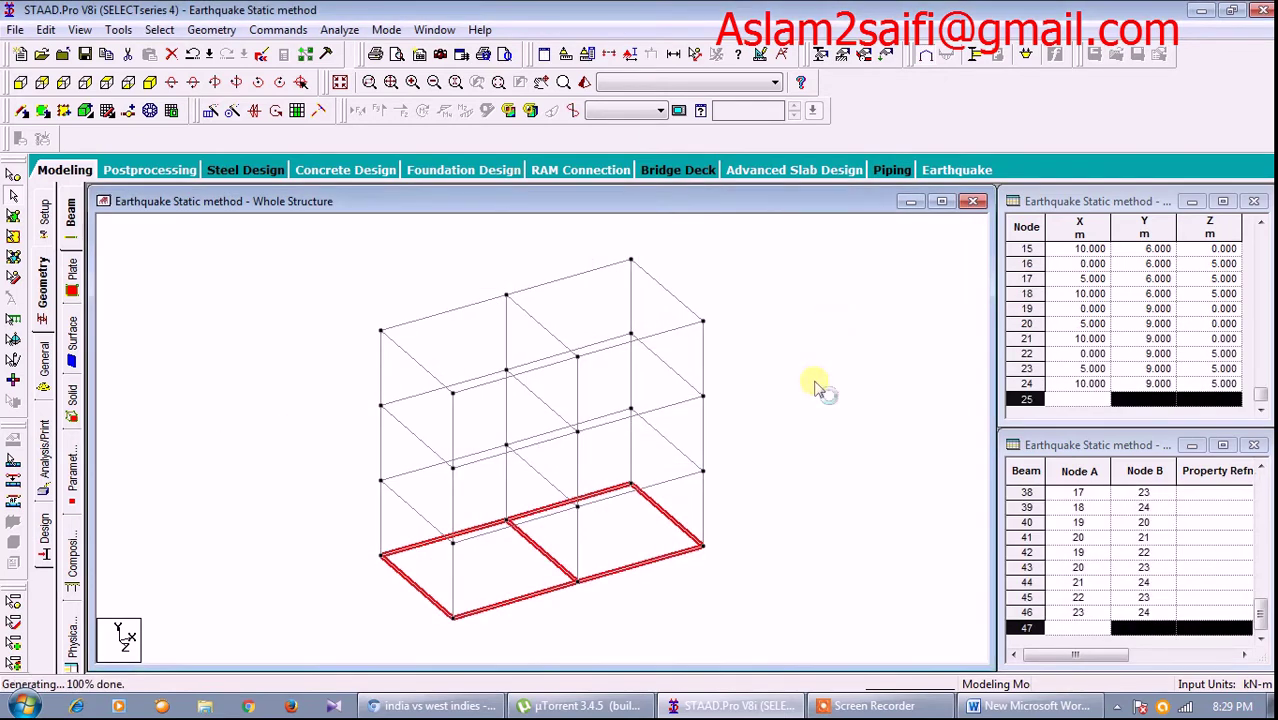
key(Delete)
click(712, 395)
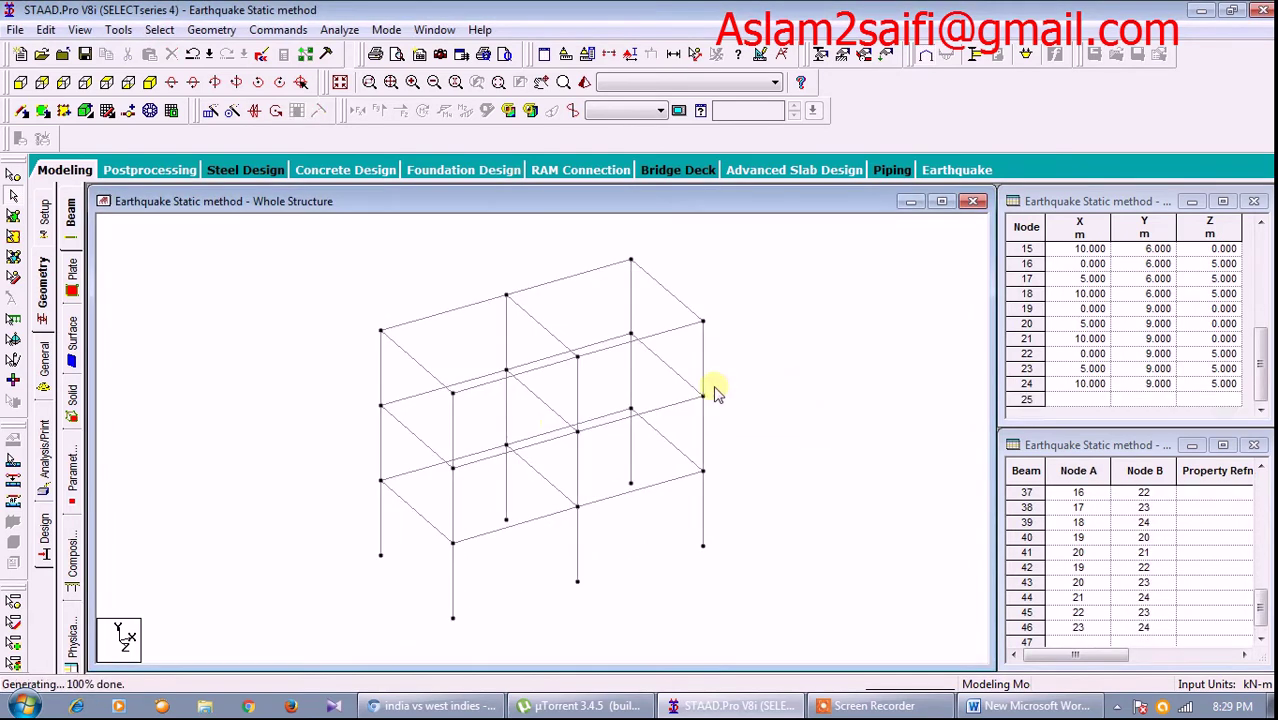
click(20, 82)
- Create fixed Support 2 and assign it to the frame's three base nodes
click(38, 360)
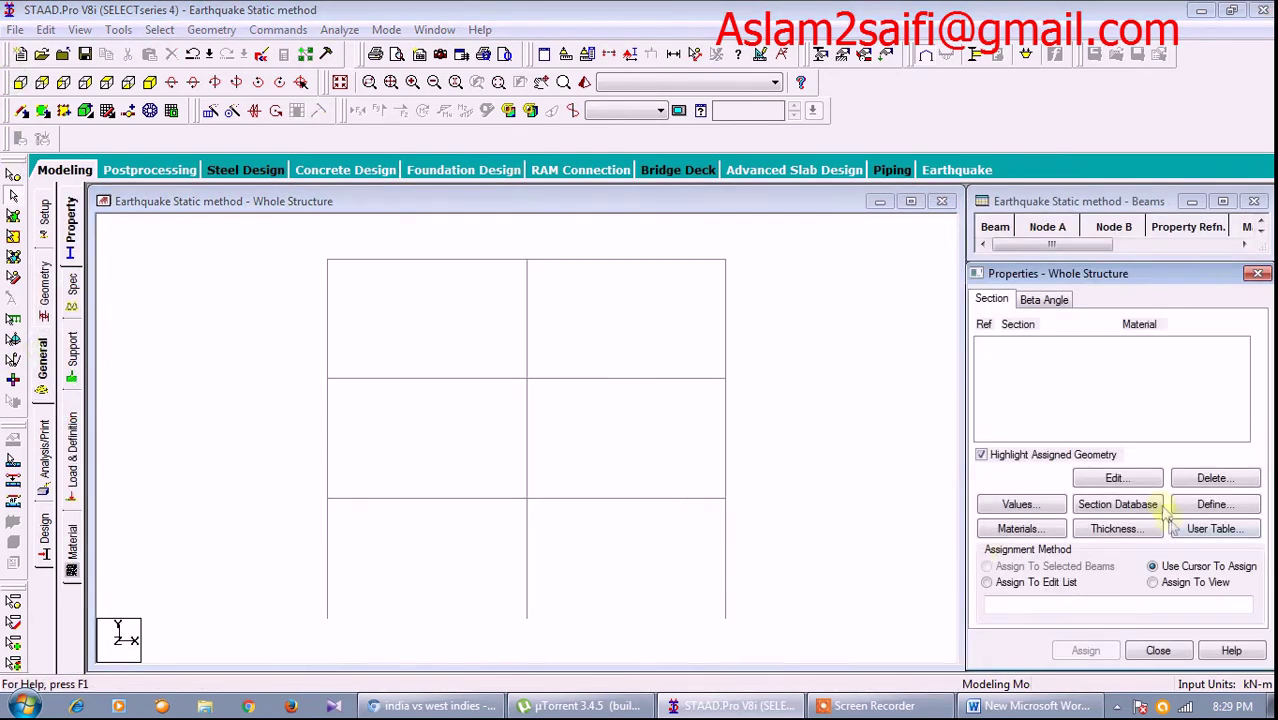
click(72, 352)
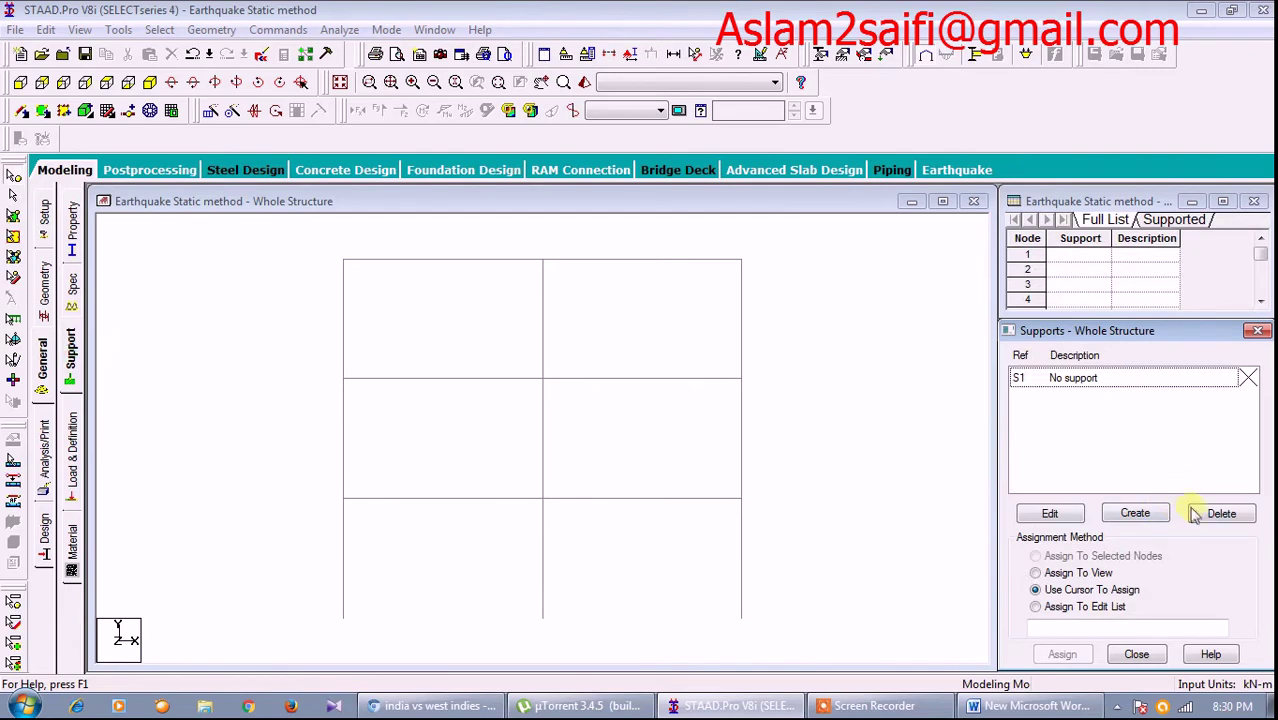
click(1135, 513)
click(1028, 670)
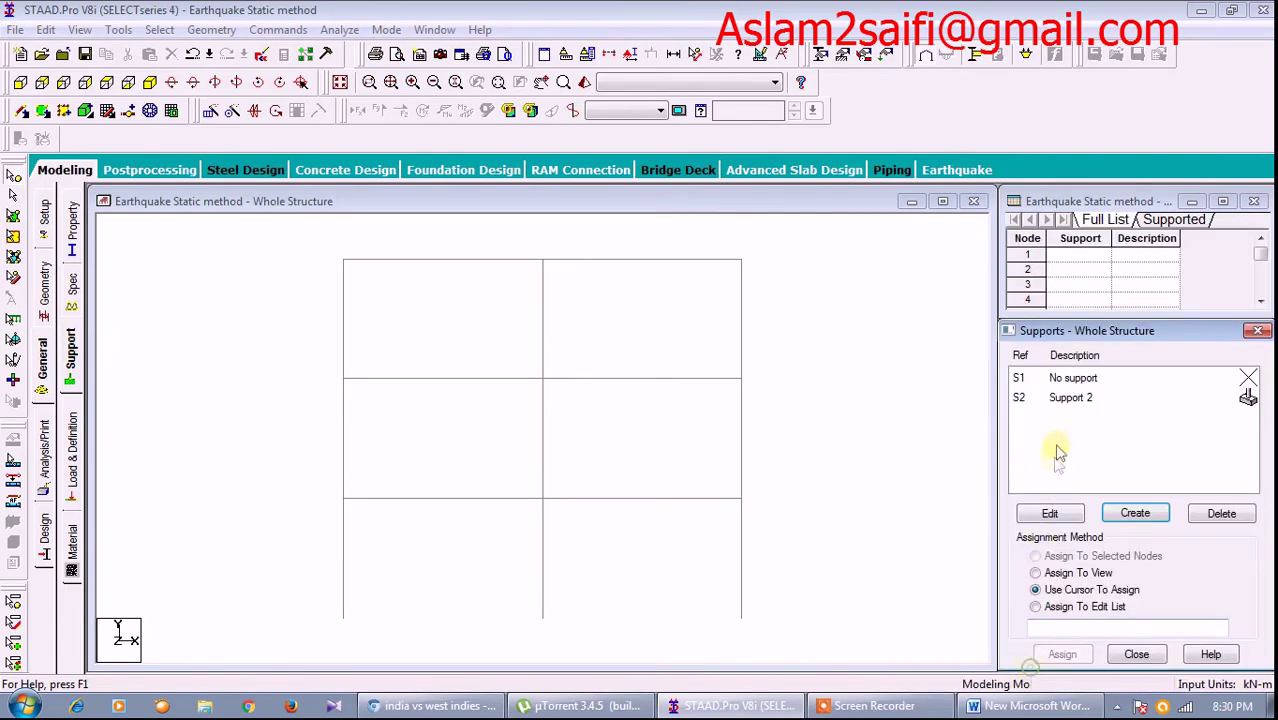
click(1065, 403)
drag(286, 579, 806, 623)
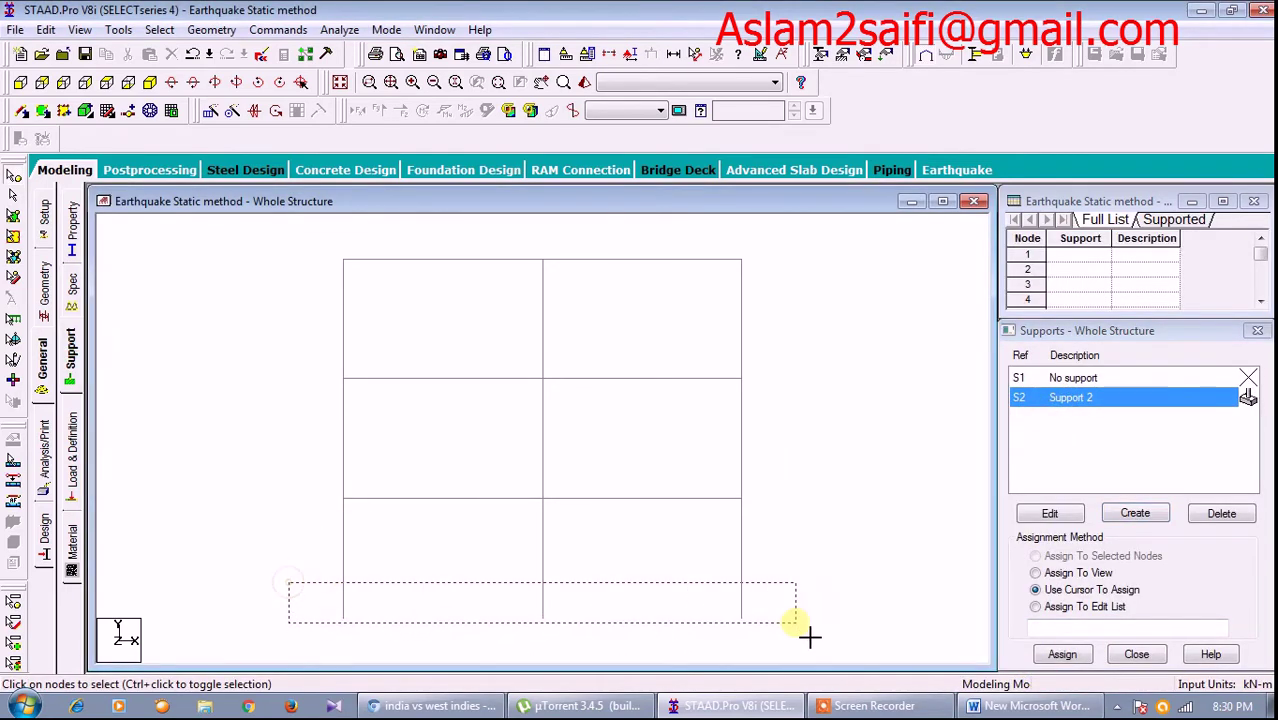
click(1062, 654)
click(1135, 541)
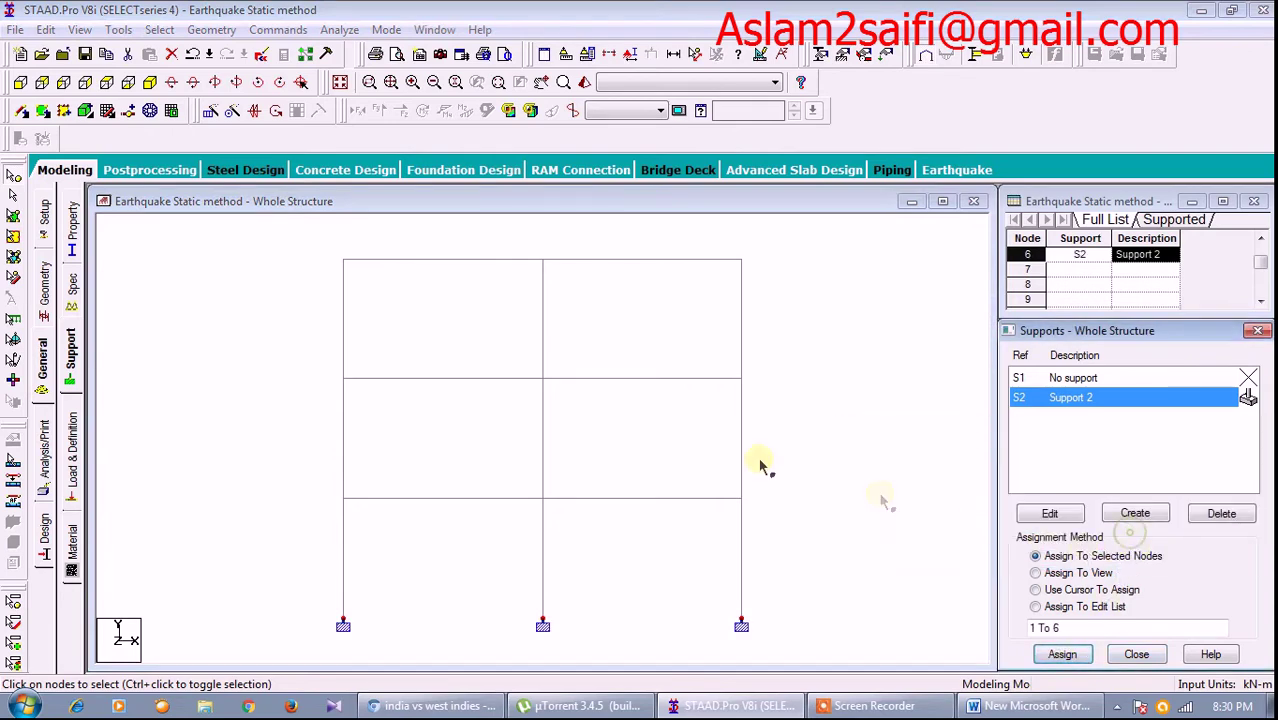
click(72, 225)
click(1213, 504)
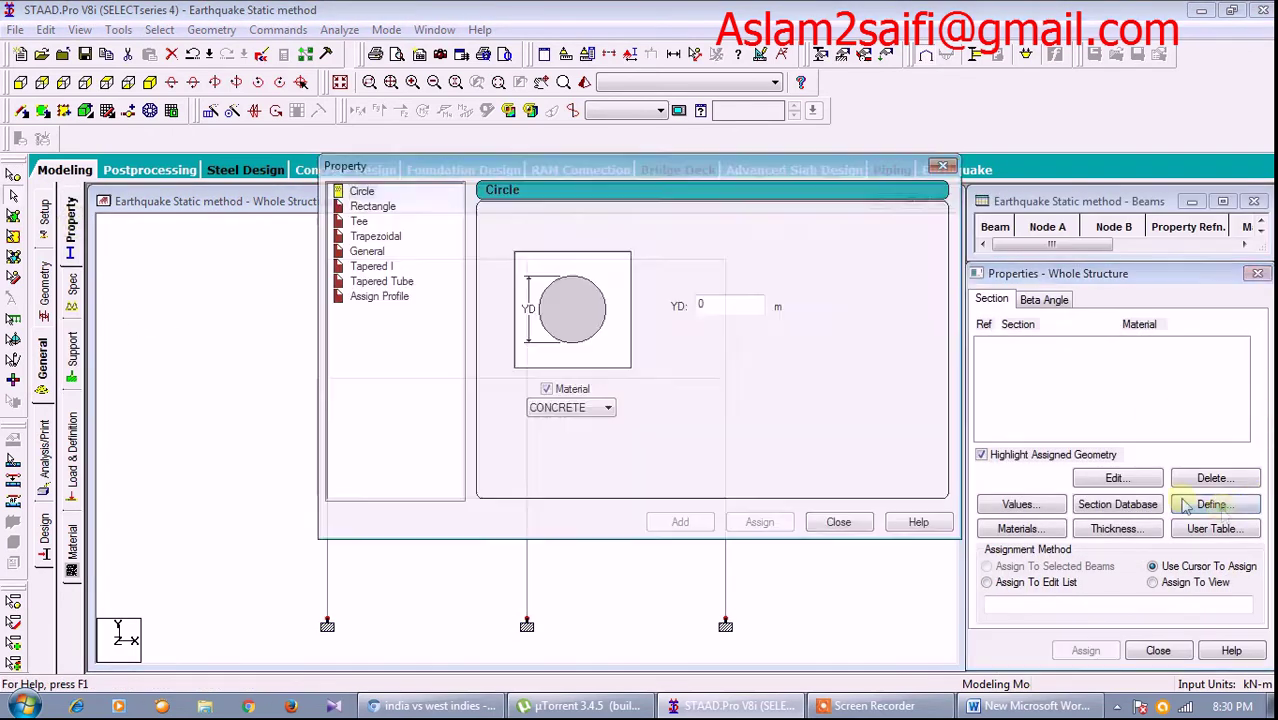
- Define a 0.4 × 0.3 m concrete rectangular section and assign it to all beams
click(378, 206)
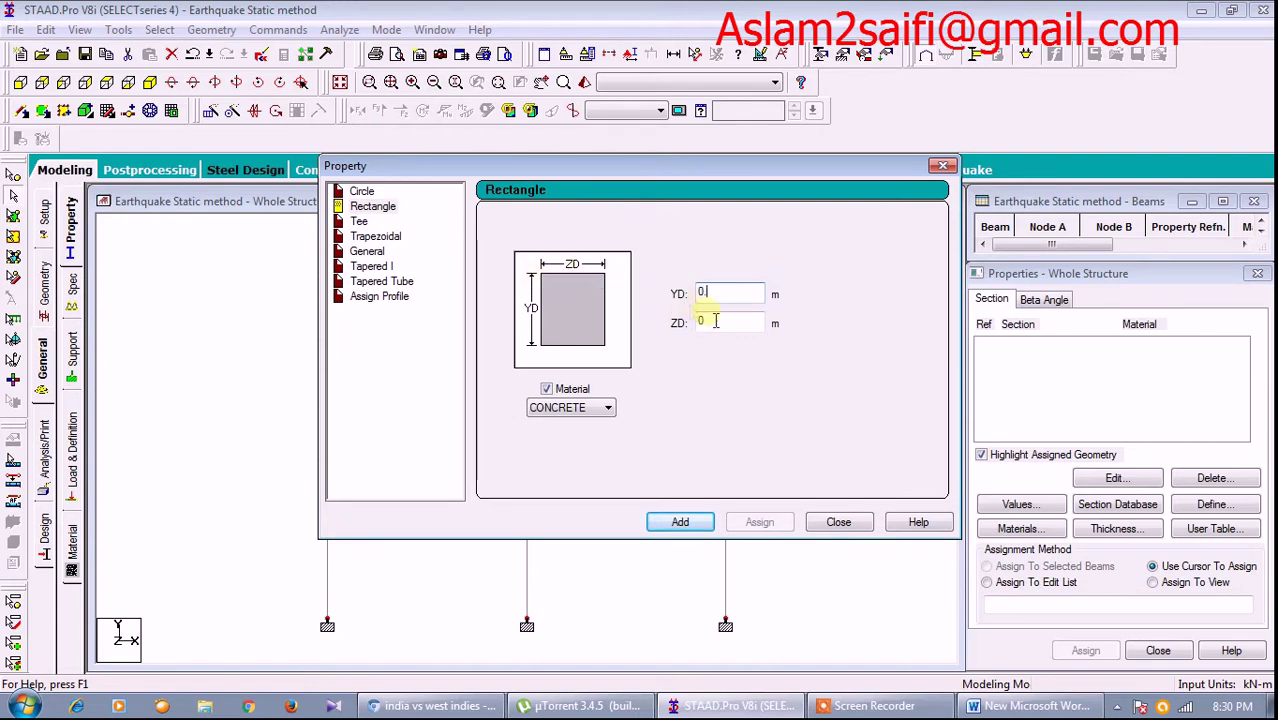
text(4)
text(.3)
click(680, 521)
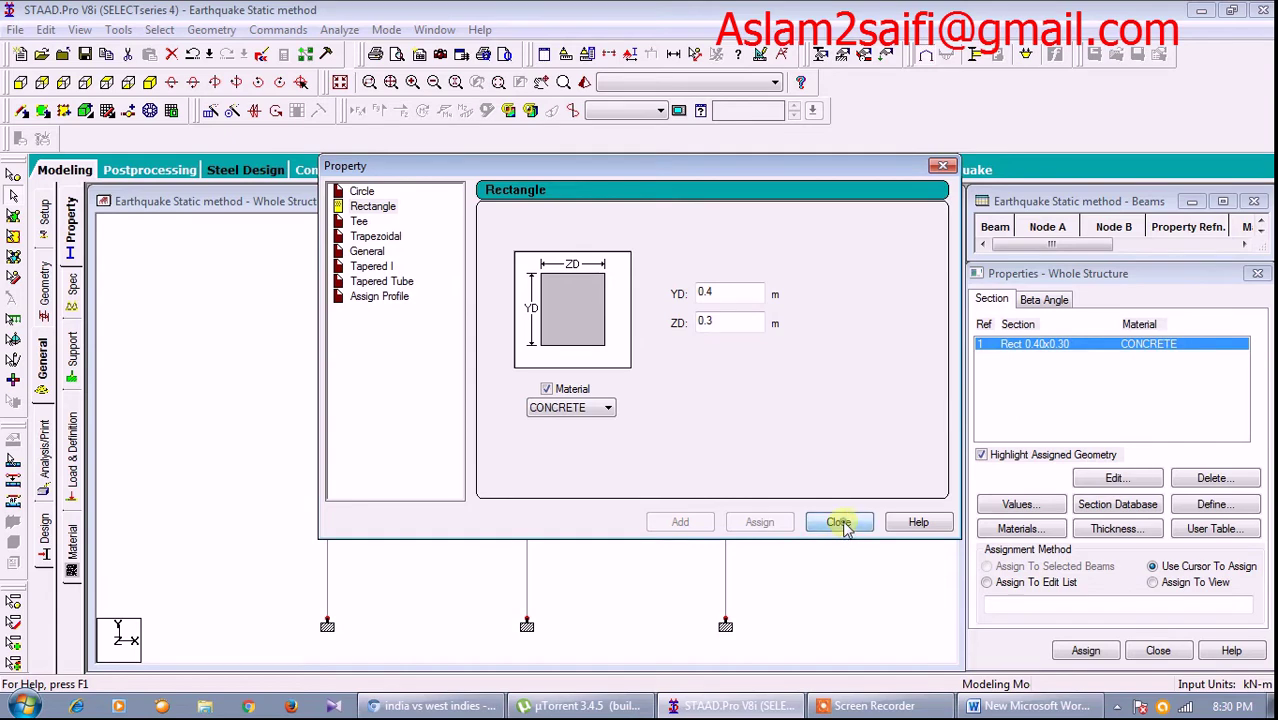
click(840, 523)
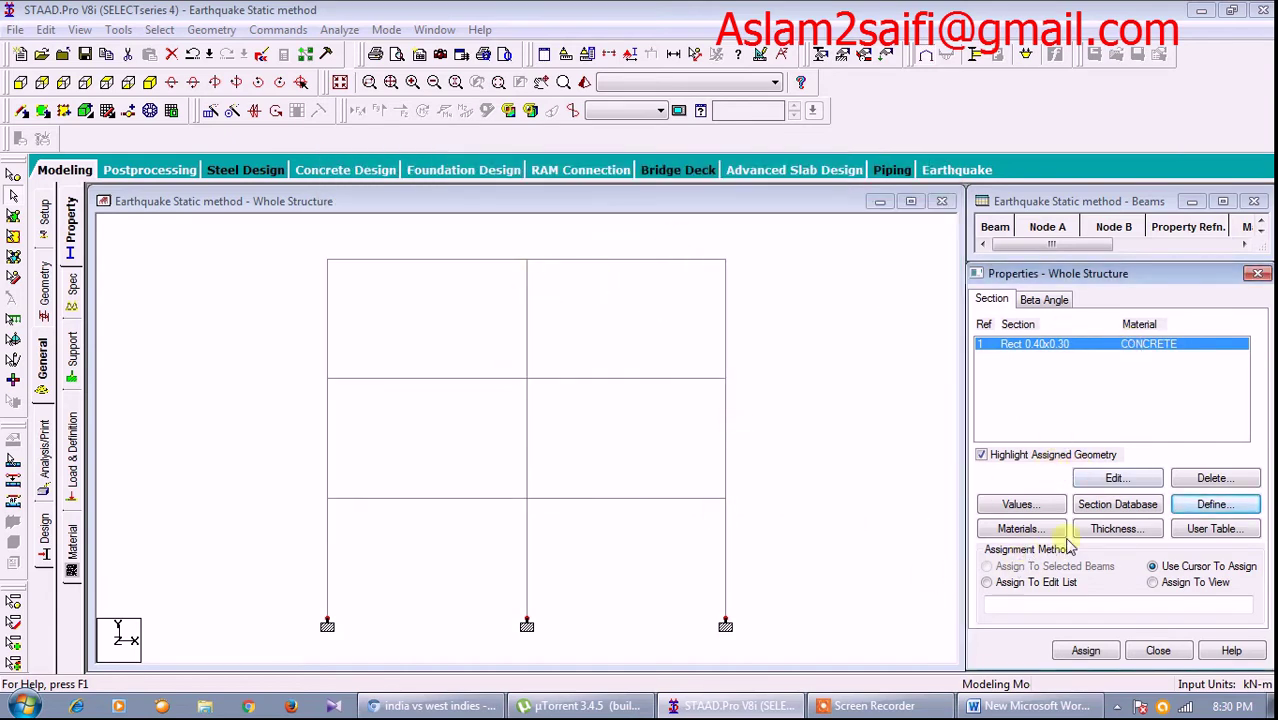
click(1154, 583)
click(1082, 651)
click(1132, 514)
- Show the frame in isometric view and open the load definition panel
click(866, 706)
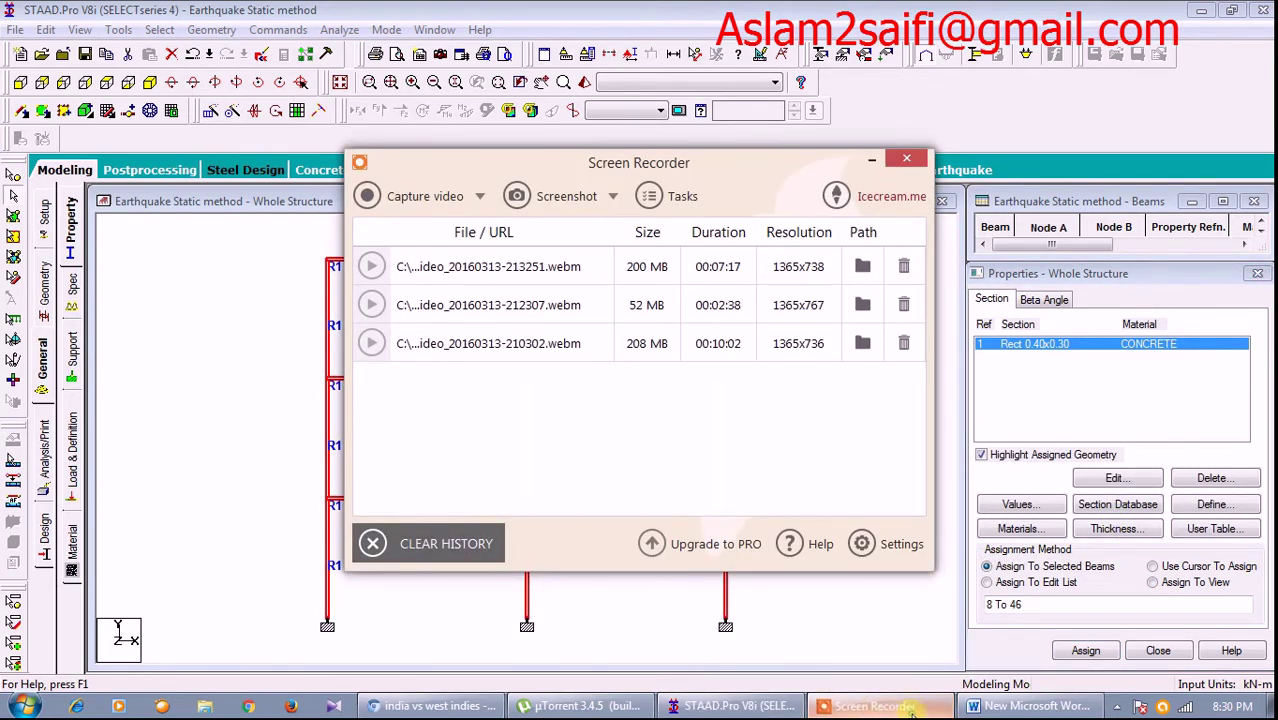
click(872, 159)
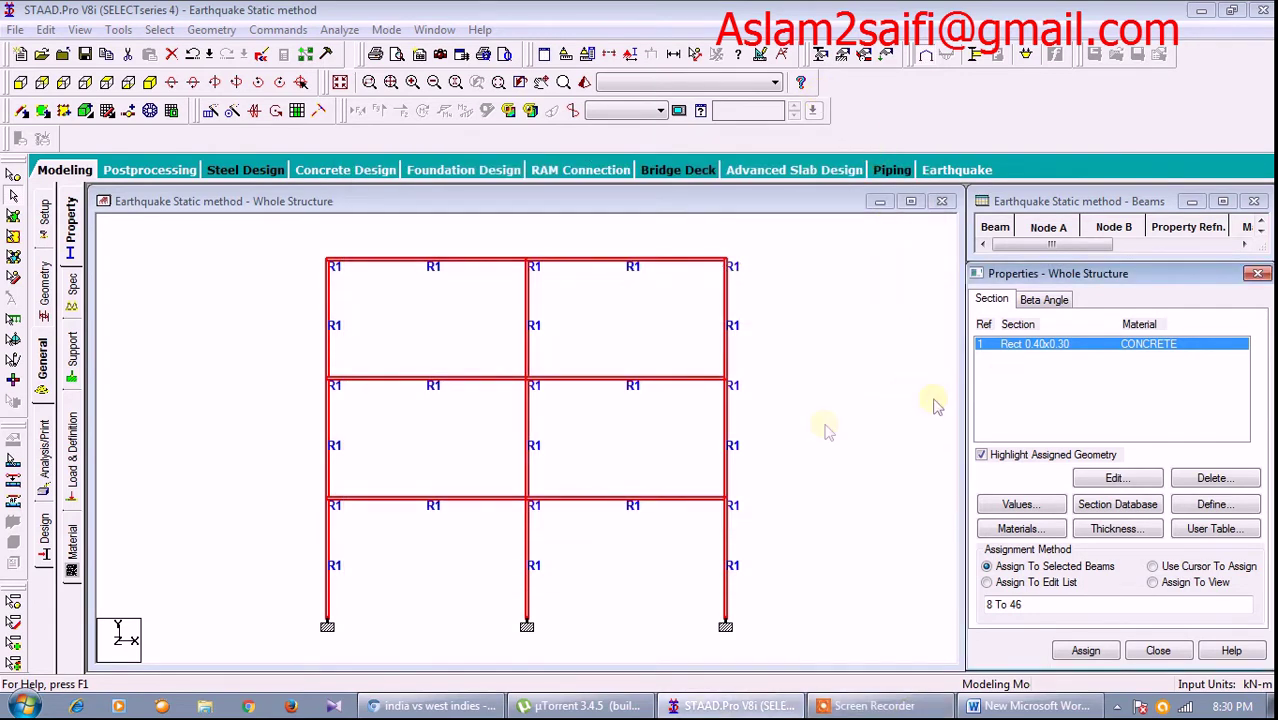
click(150, 82)
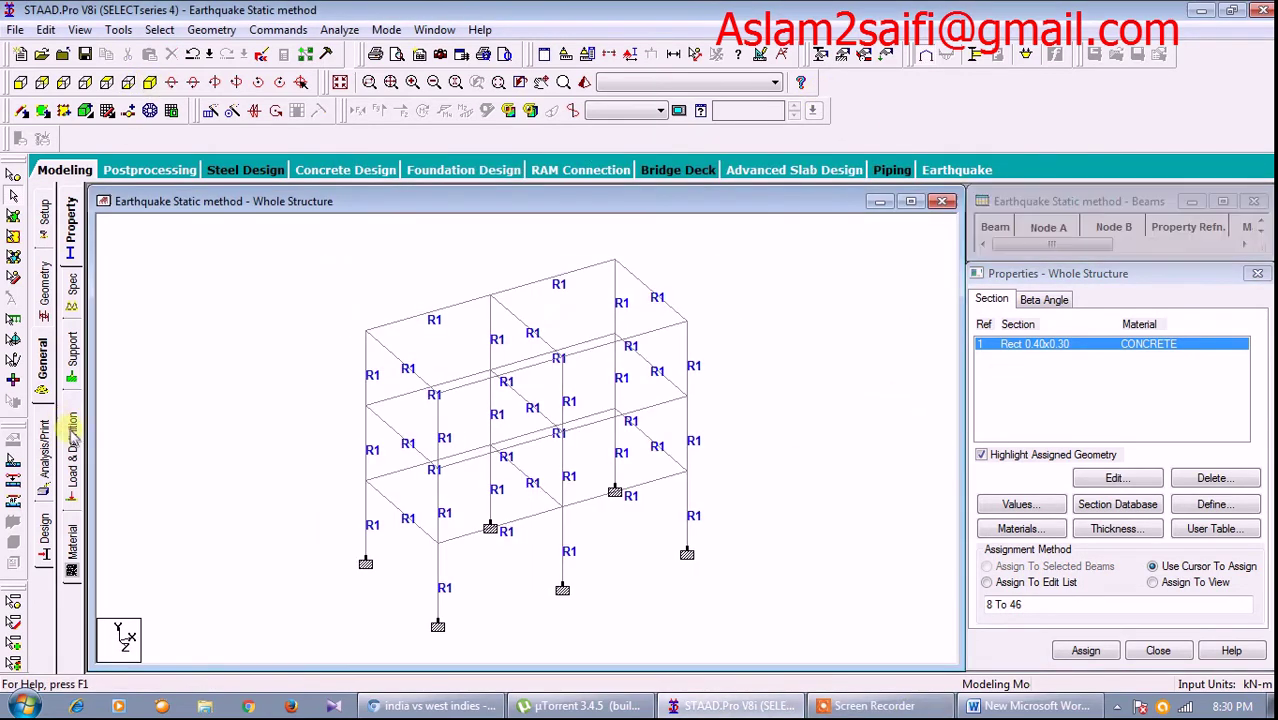
click(72, 438)
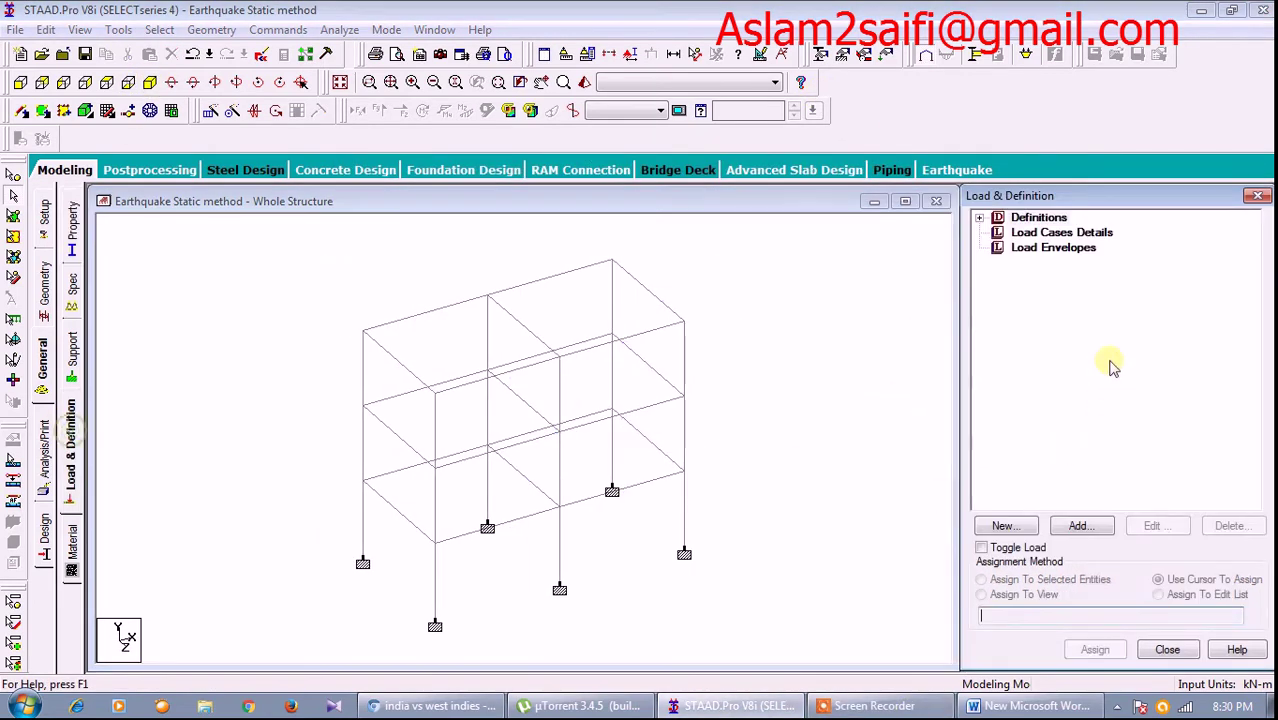
- Add load case 1 named 'dl' with loading type Dead
click(1047, 232)
click(1082, 525)
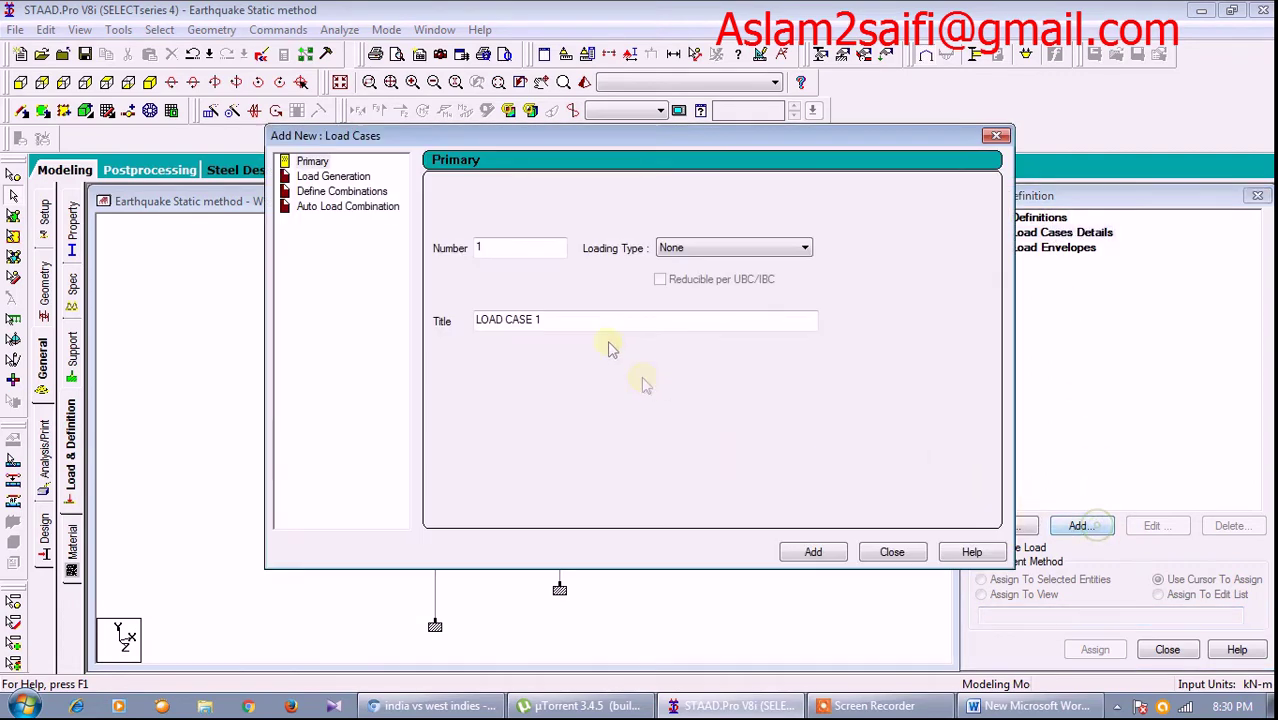
click(680, 247)
click(685, 275)
drag(557, 322, 200, 306)
text(dl)
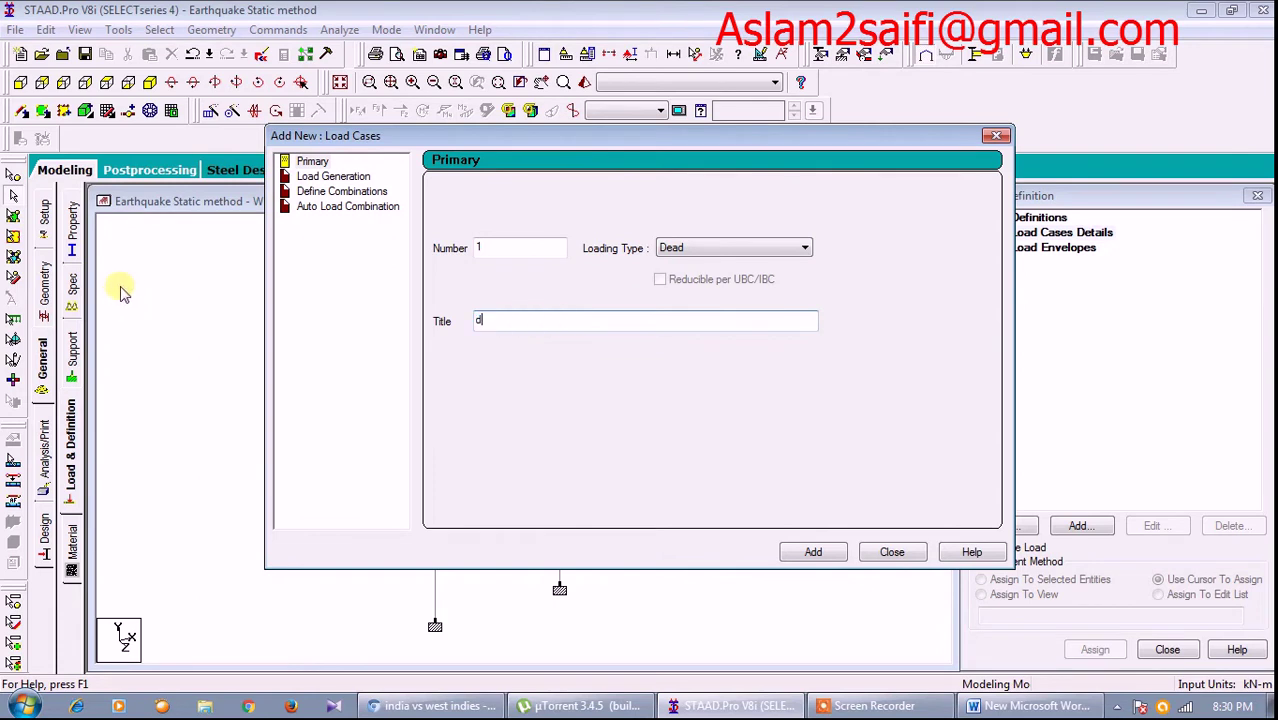
click(812, 552)
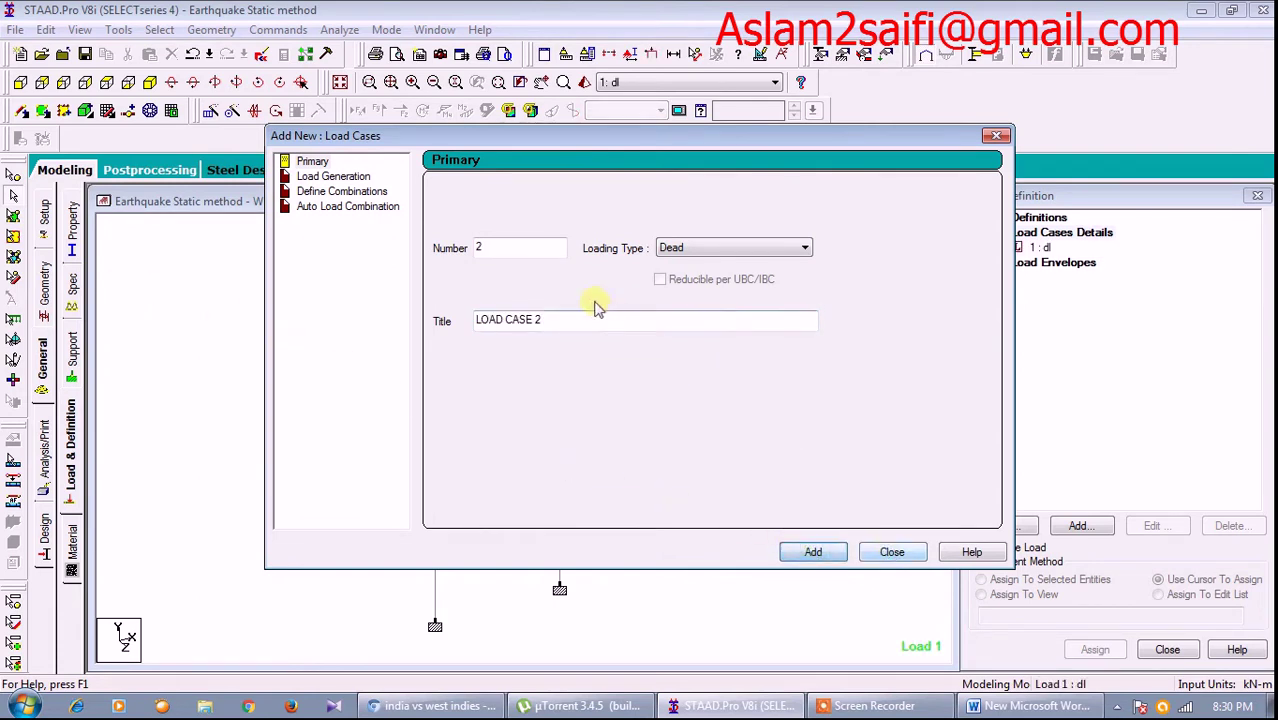
- Add load case 2 named 'll' with loading type Live
click(690, 247)
click(685, 283)
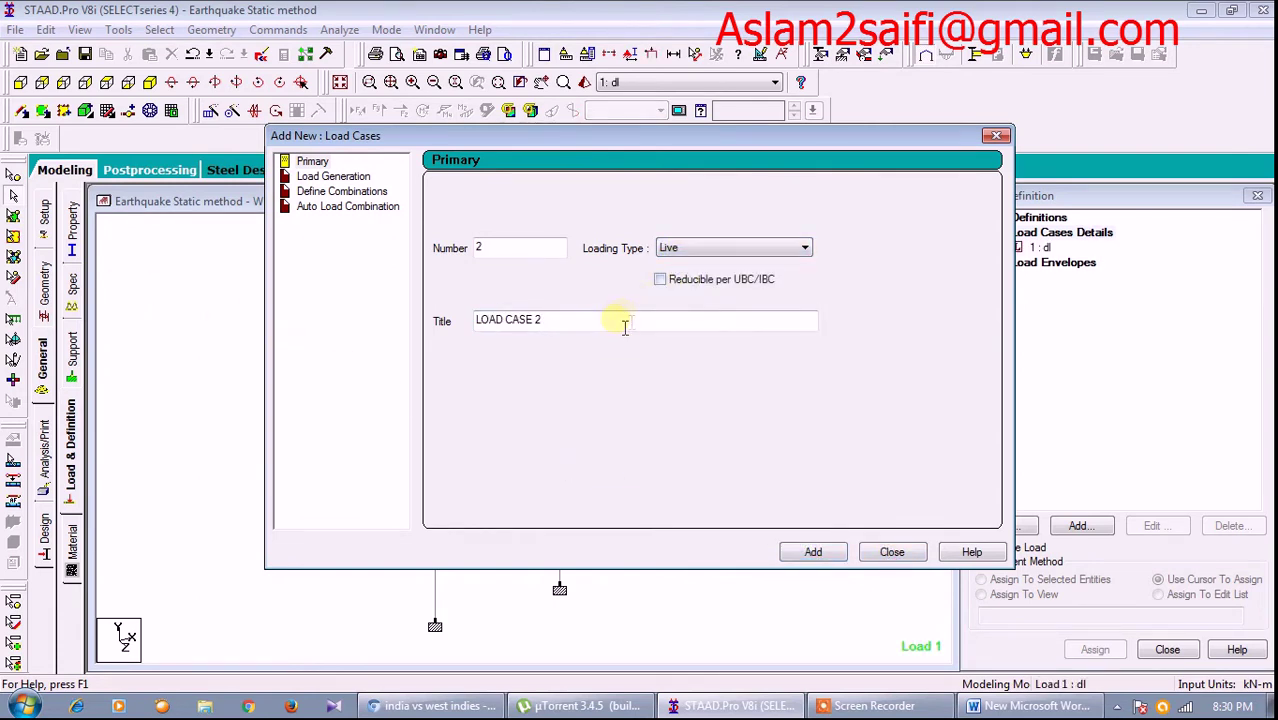
drag(620, 320, 311, 328)
text(ll)
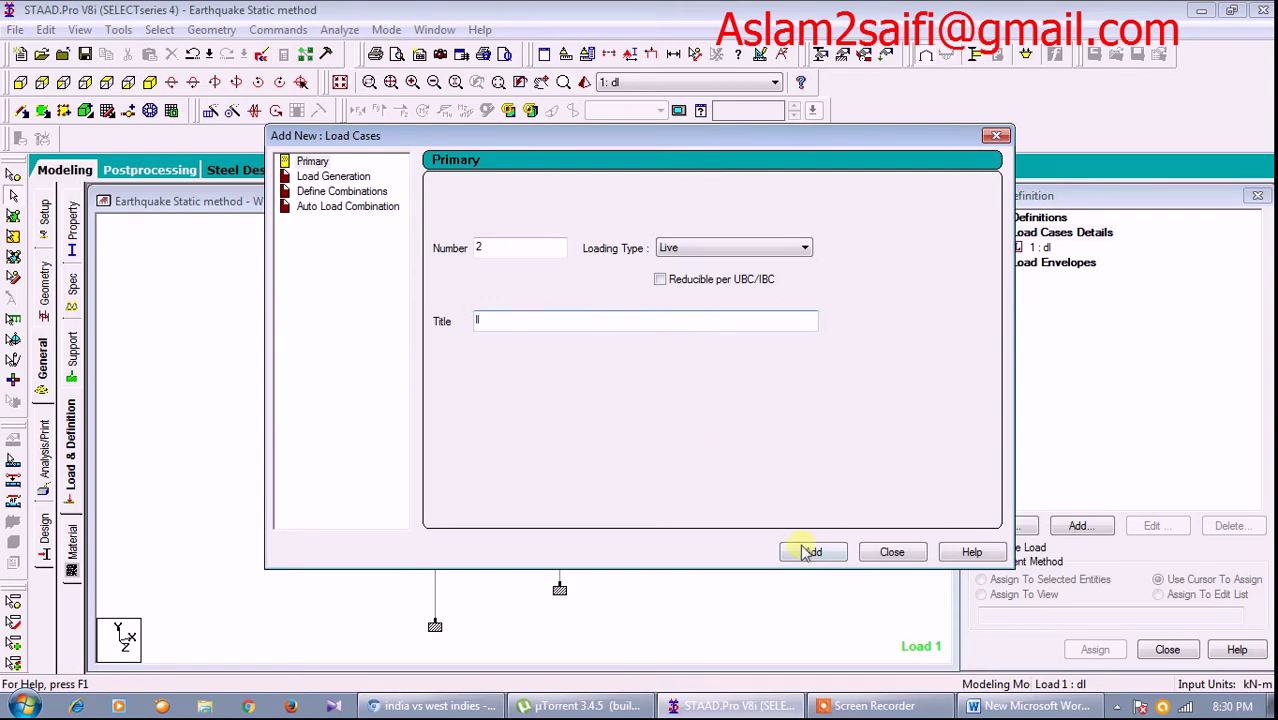
click(806, 554)
click(889, 552)
- Give load case dl a selfweight load of factor -1 in Y
click(1048, 235)
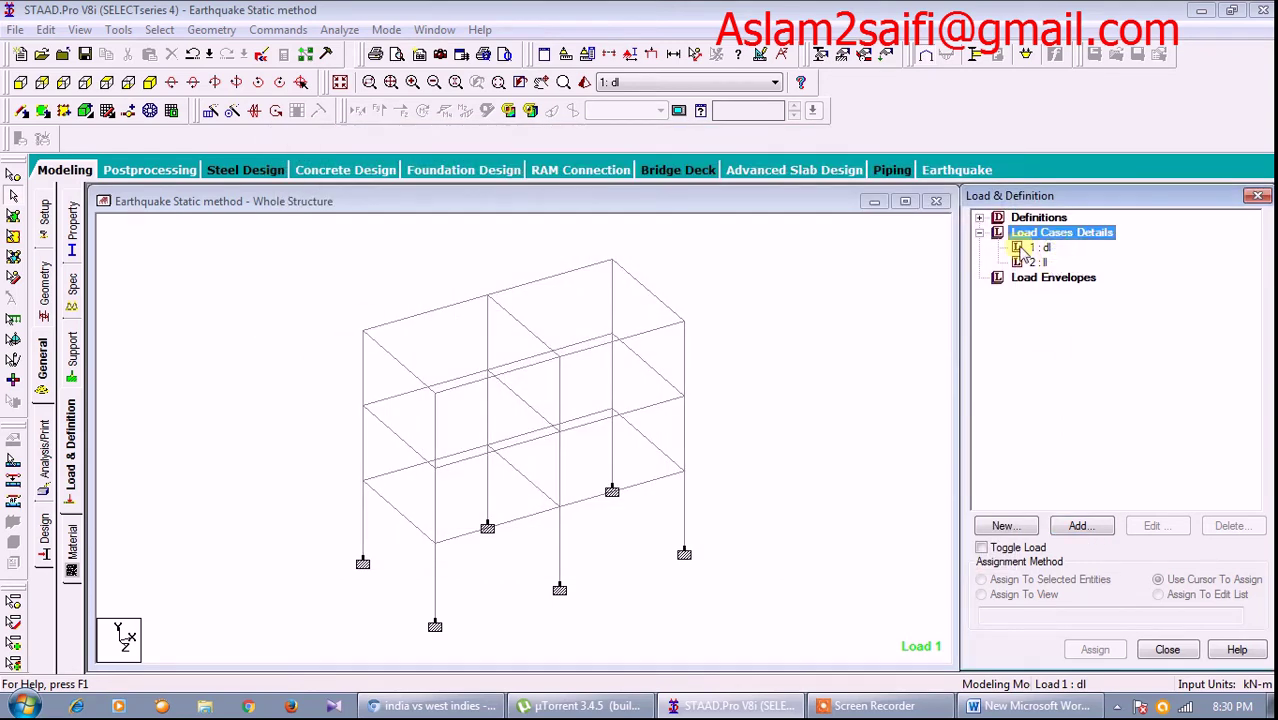
click(1021, 251)
click(1080, 527)
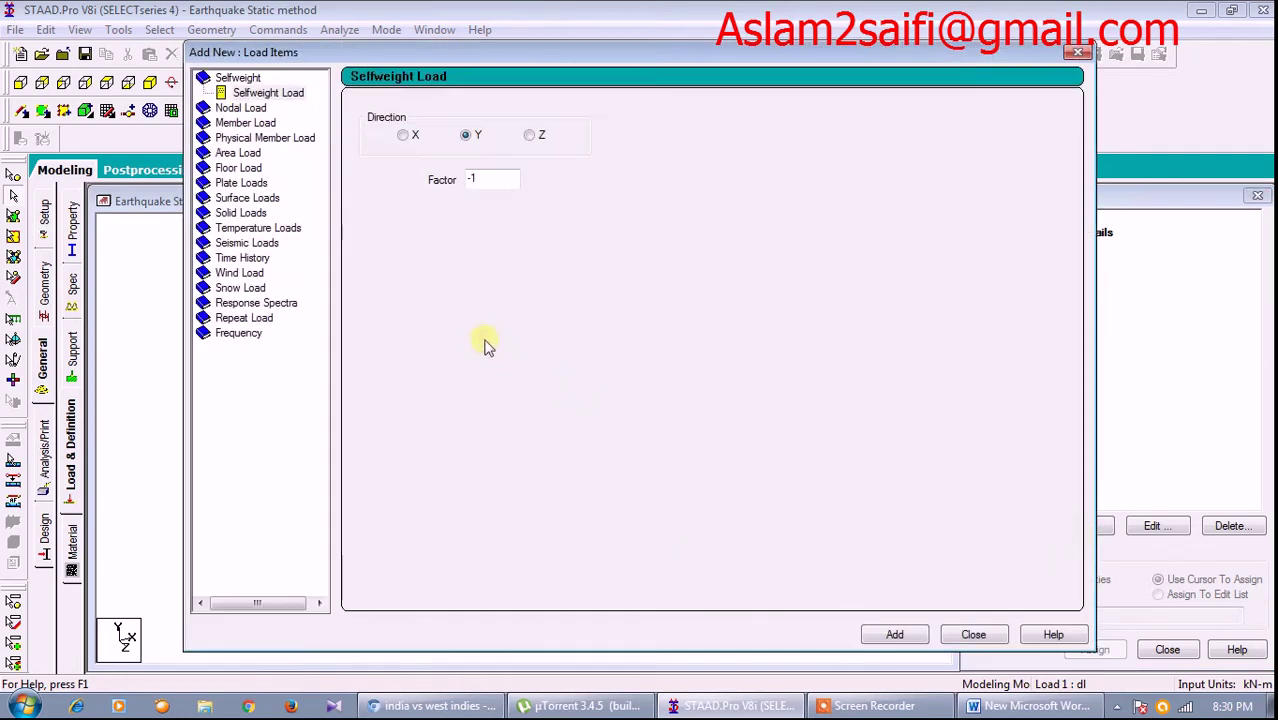
click(895, 636)
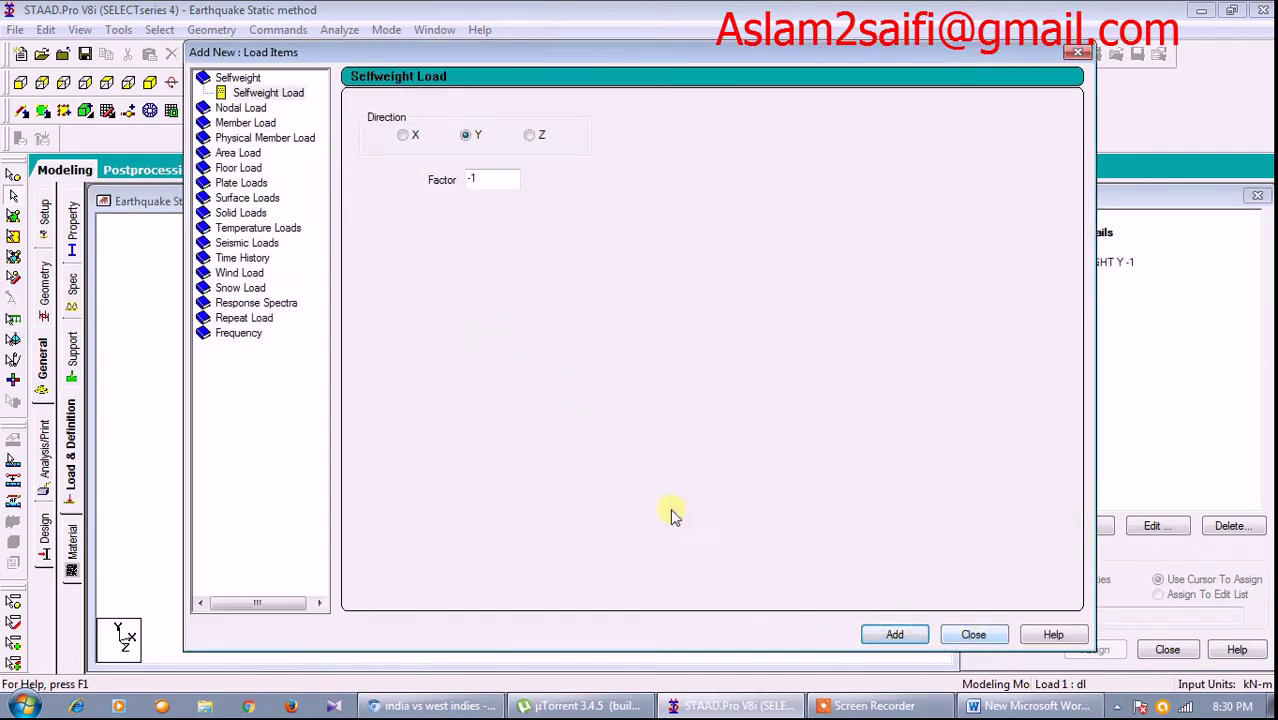
click(245, 122)
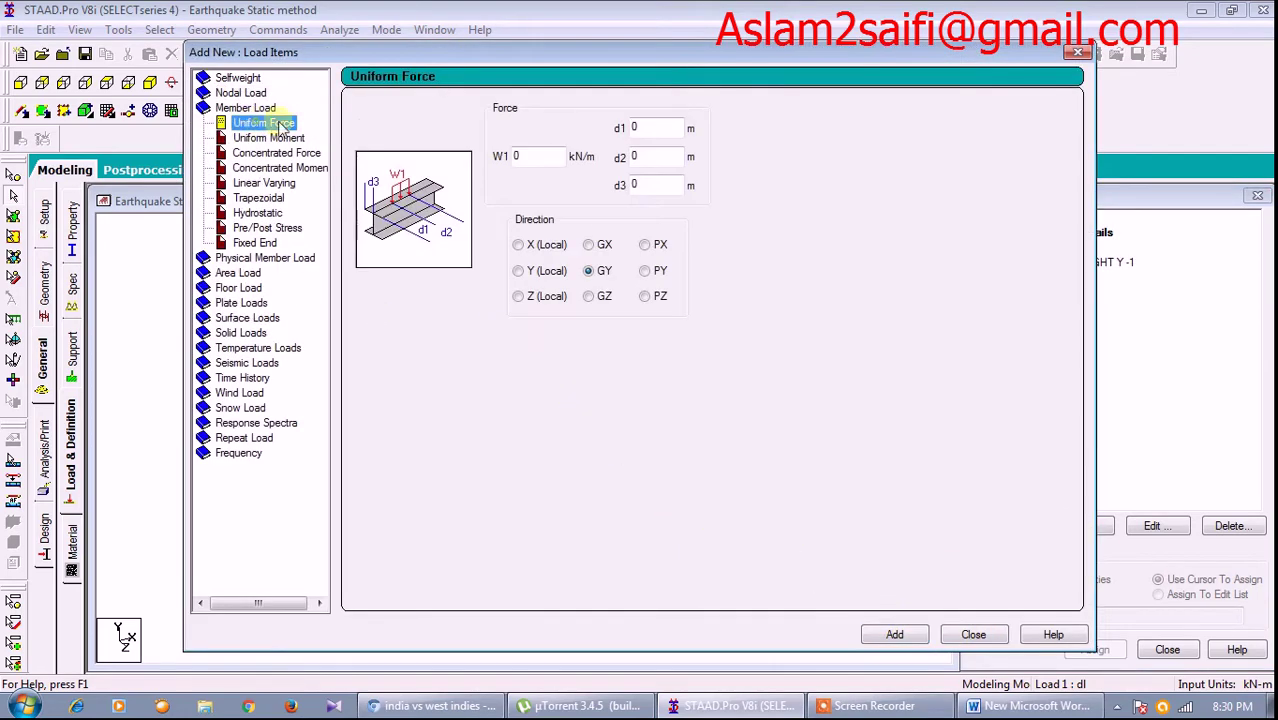
- Add uniform member forces of -16 kN/m and -5 kN/m to dl
click(520, 157)
text(-16)
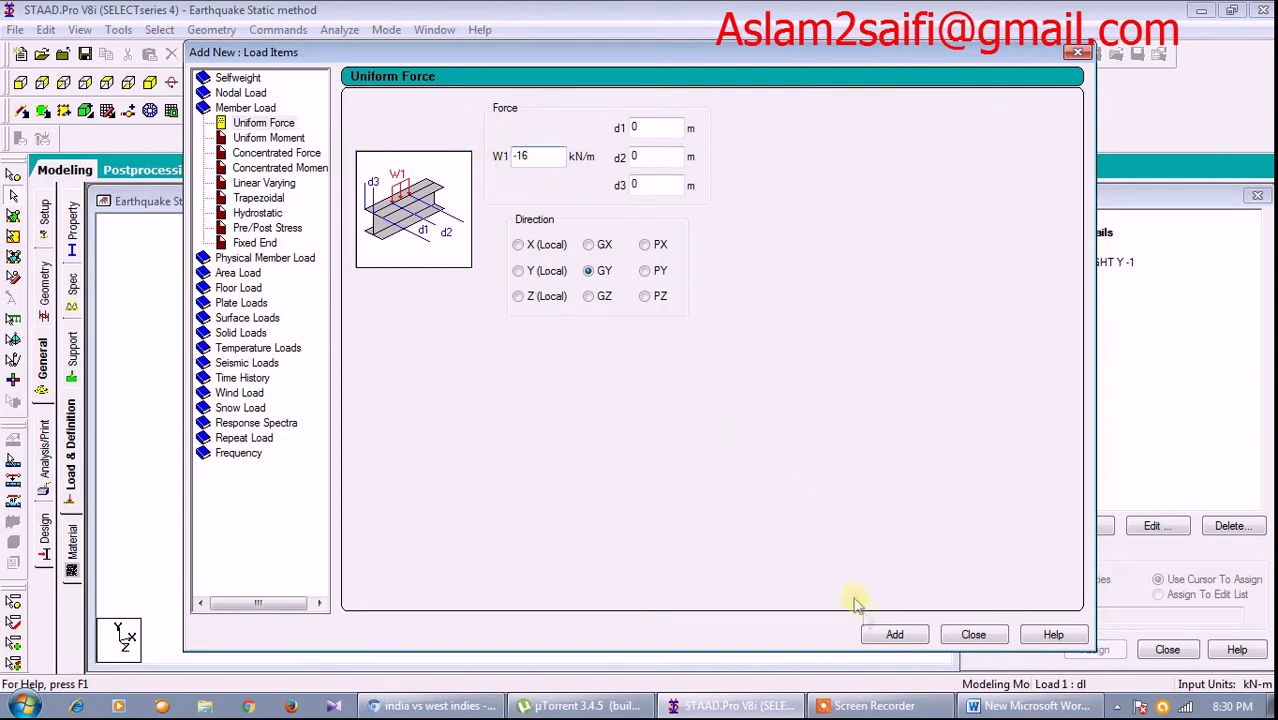
click(895, 634)
double_click(535, 157)
key(BackSpace)
text(-5)
click(889, 636)
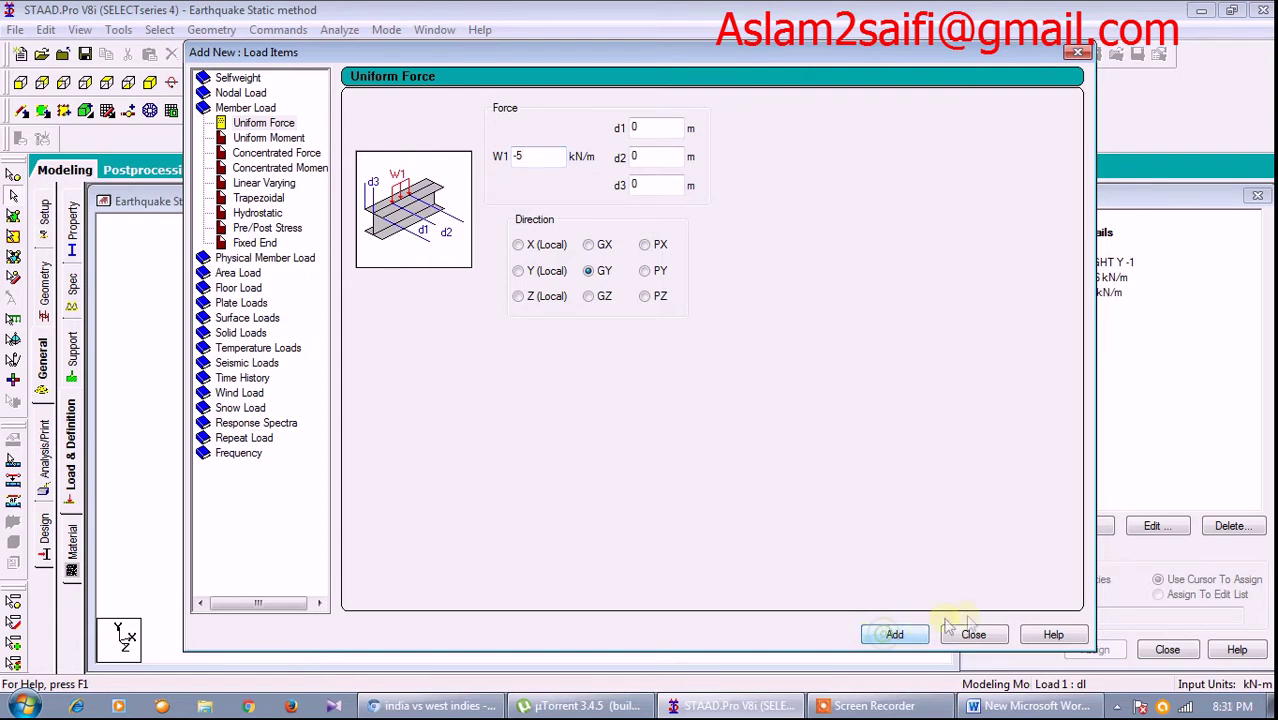
click(975, 636)
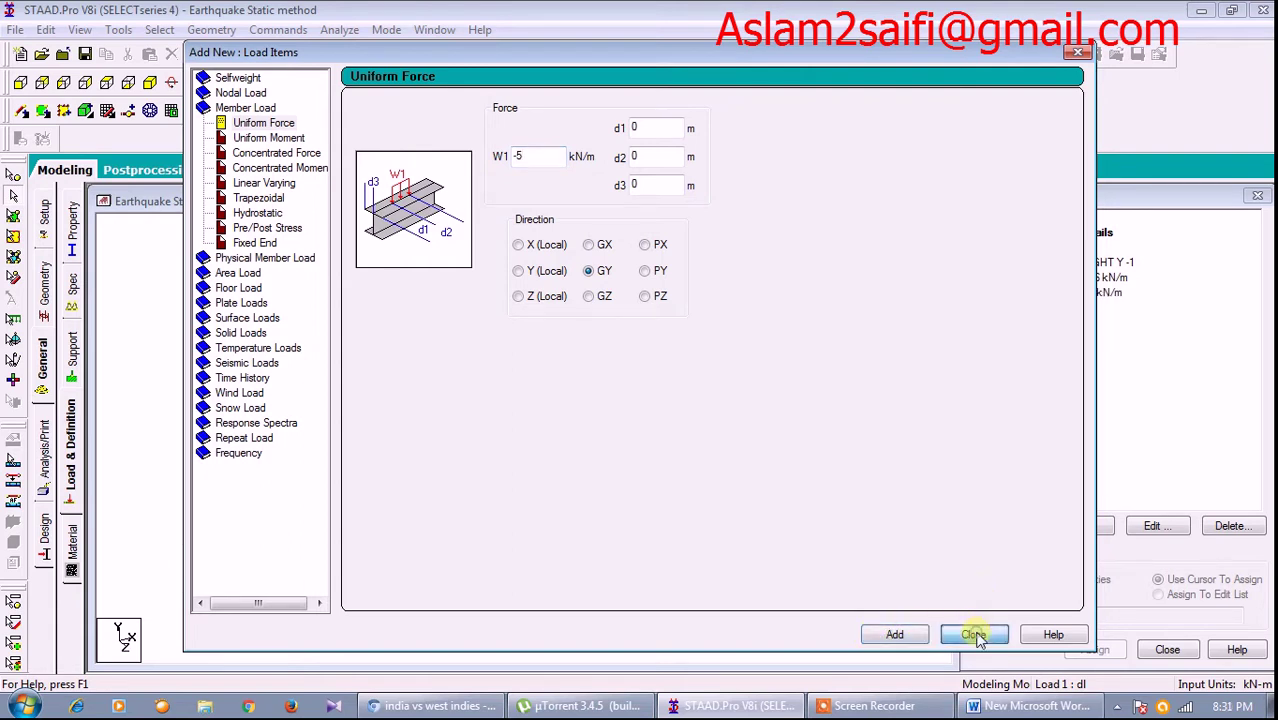
- Add a -5 kN/m² floor load over Y range 0 to 15
click(248, 289)
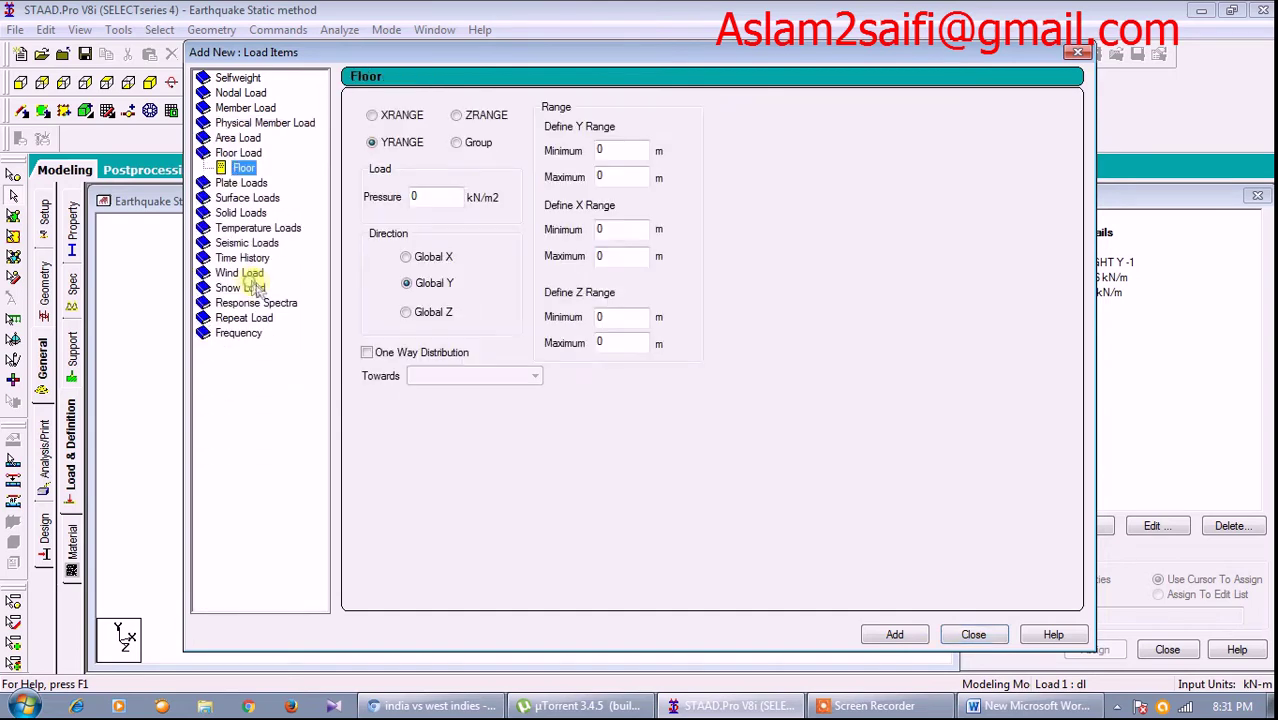
double_click(448, 196)
text(-5)
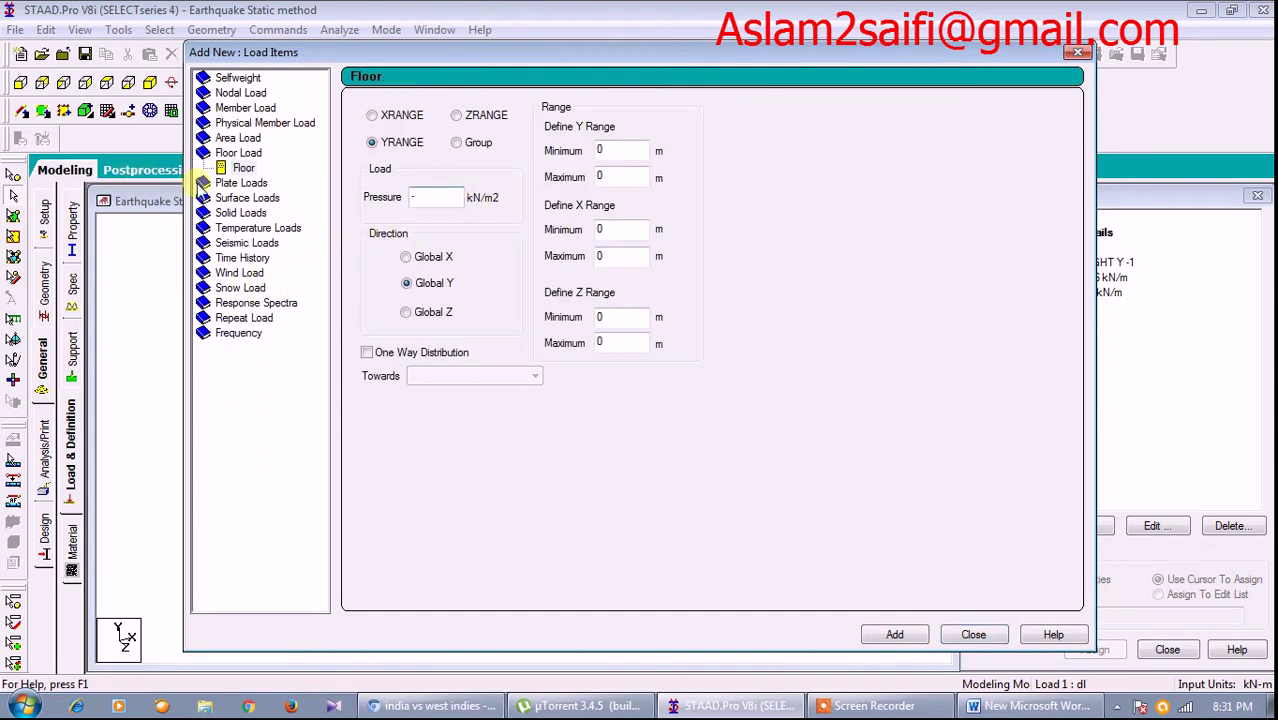
double_click(624, 152)
double_click(635, 177)
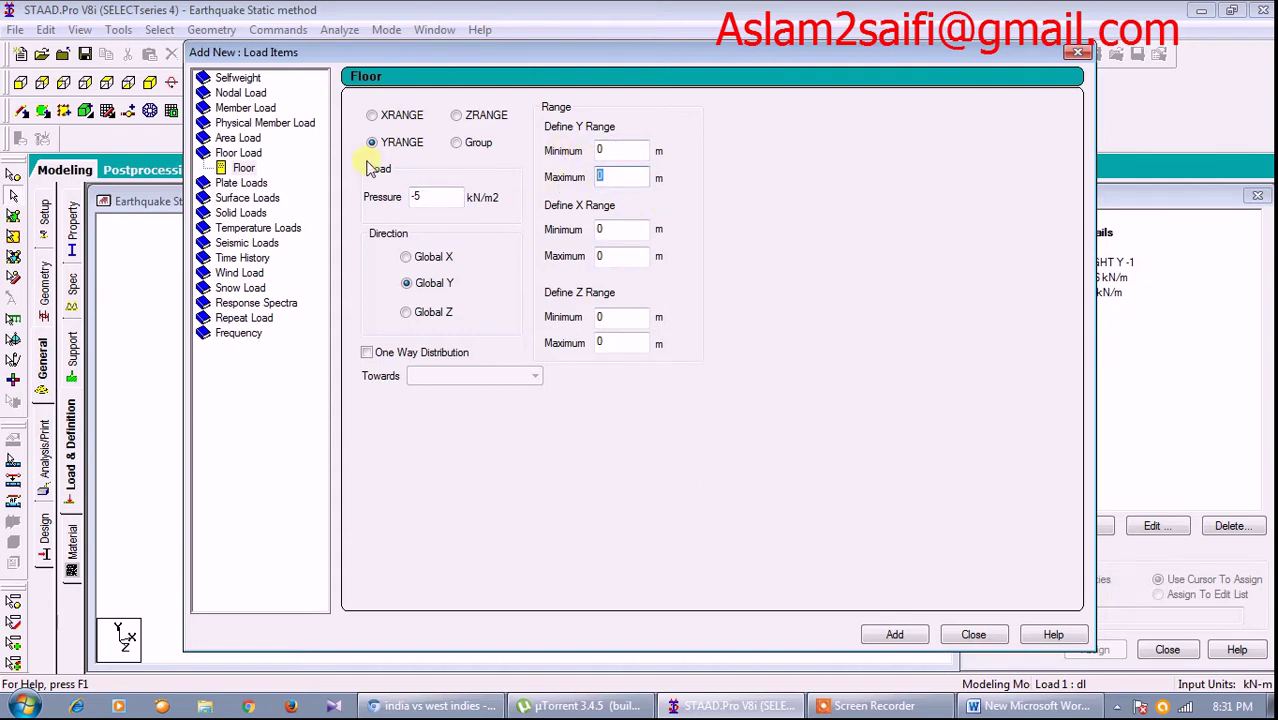
text(15)
click(892, 634)
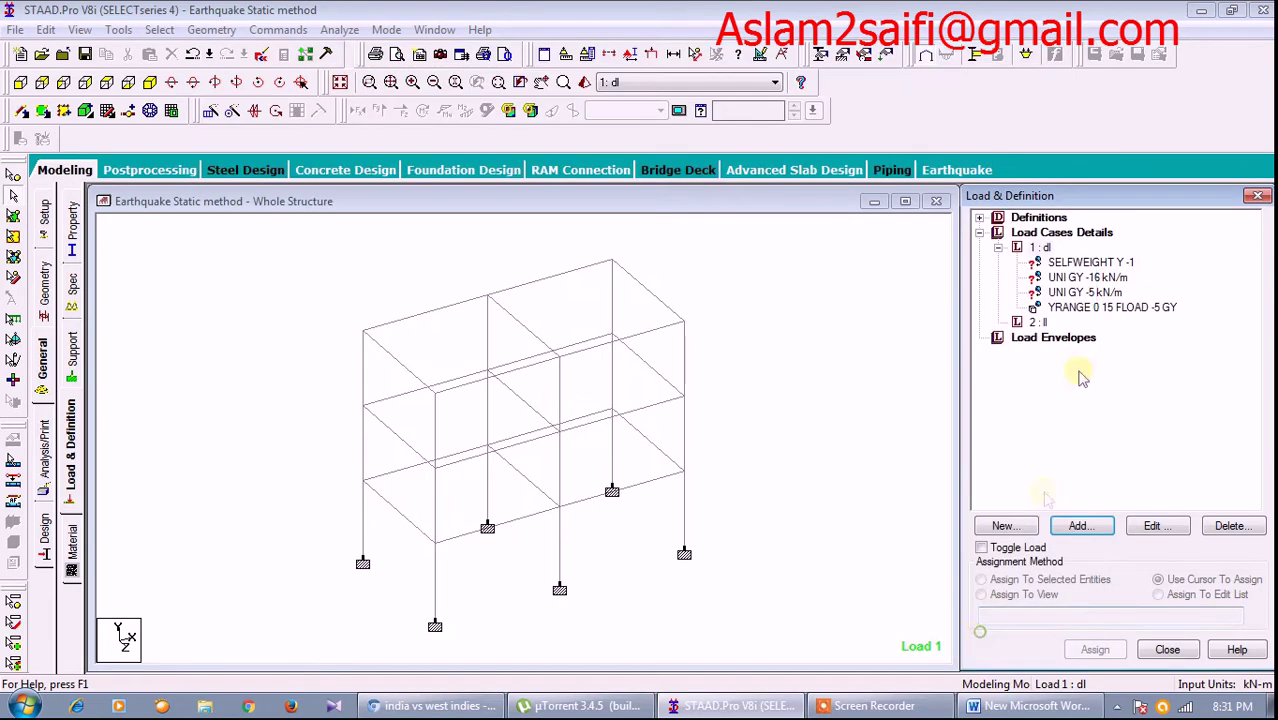
- Assign the -5 floor load to the whole frame in view
click(1045, 596)
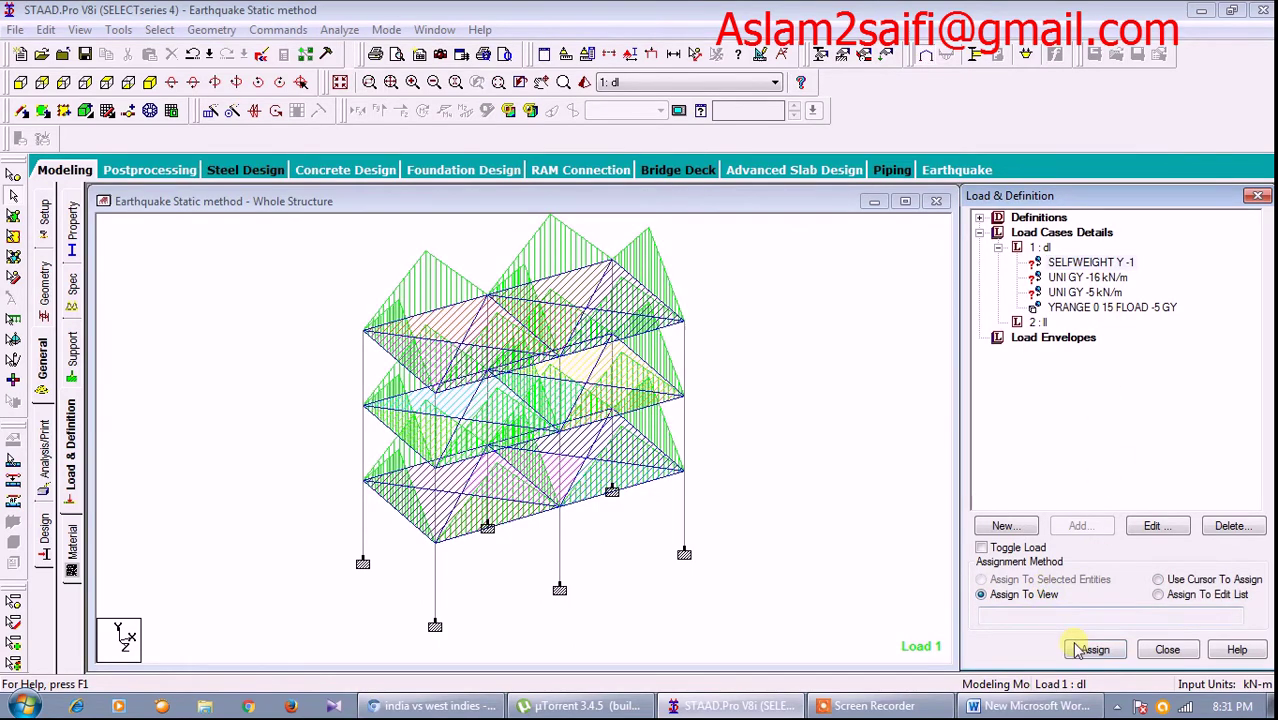
click(1095, 649)
click(1132, 474)
- Assign the -16 kN/m uniform load to the middle and lower floor beams
click(1087, 277)
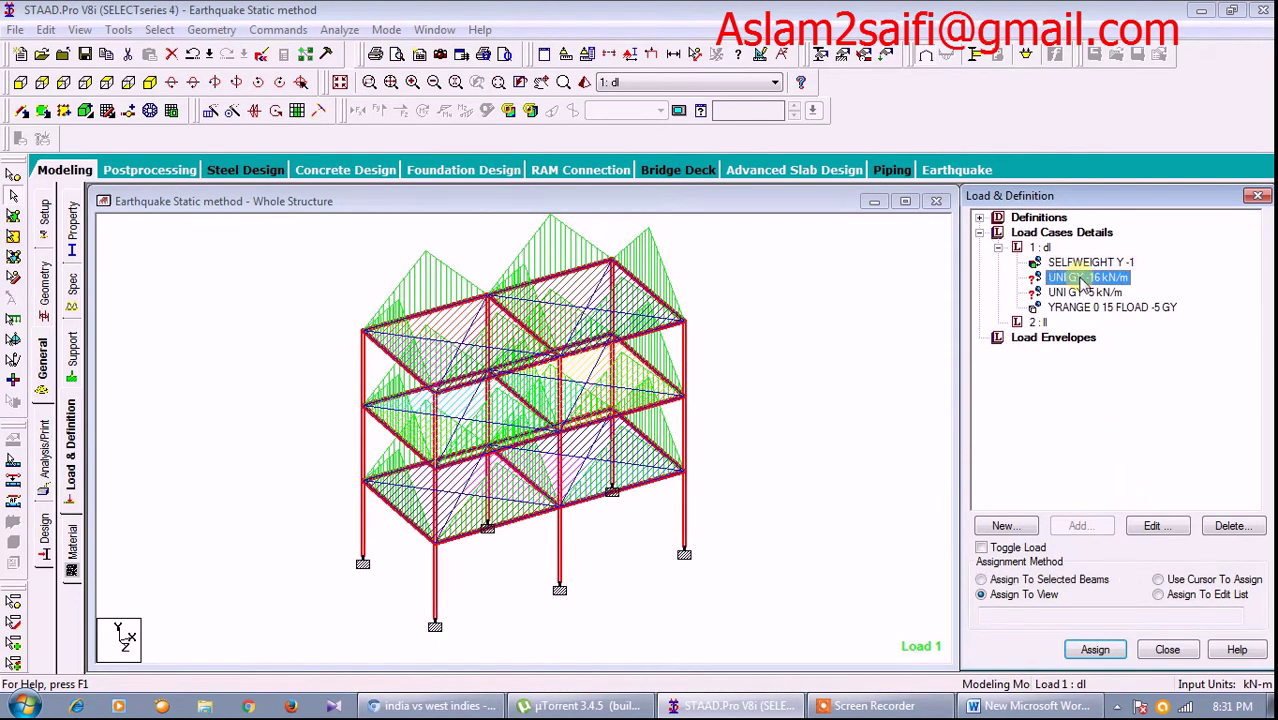
click(20, 82)
drag(266, 348, 765, 436)
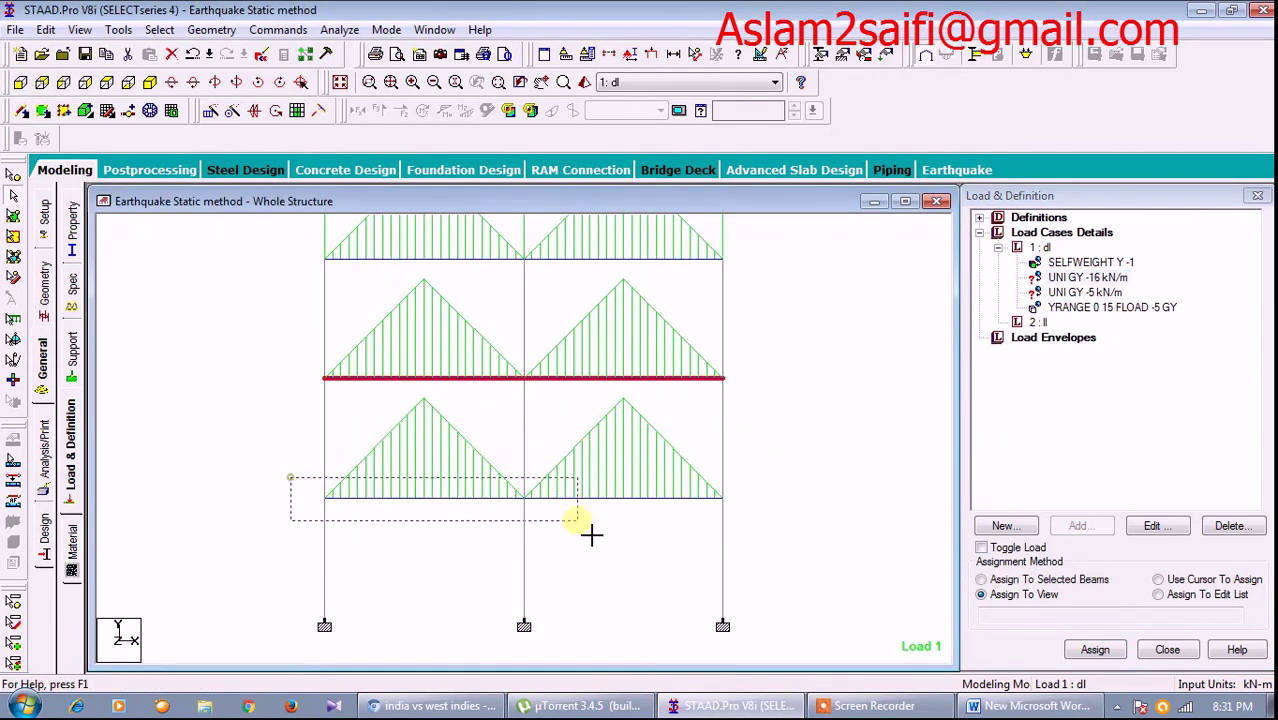
ctrl+drag(290, 480, 815, 522)
click(150, 82)
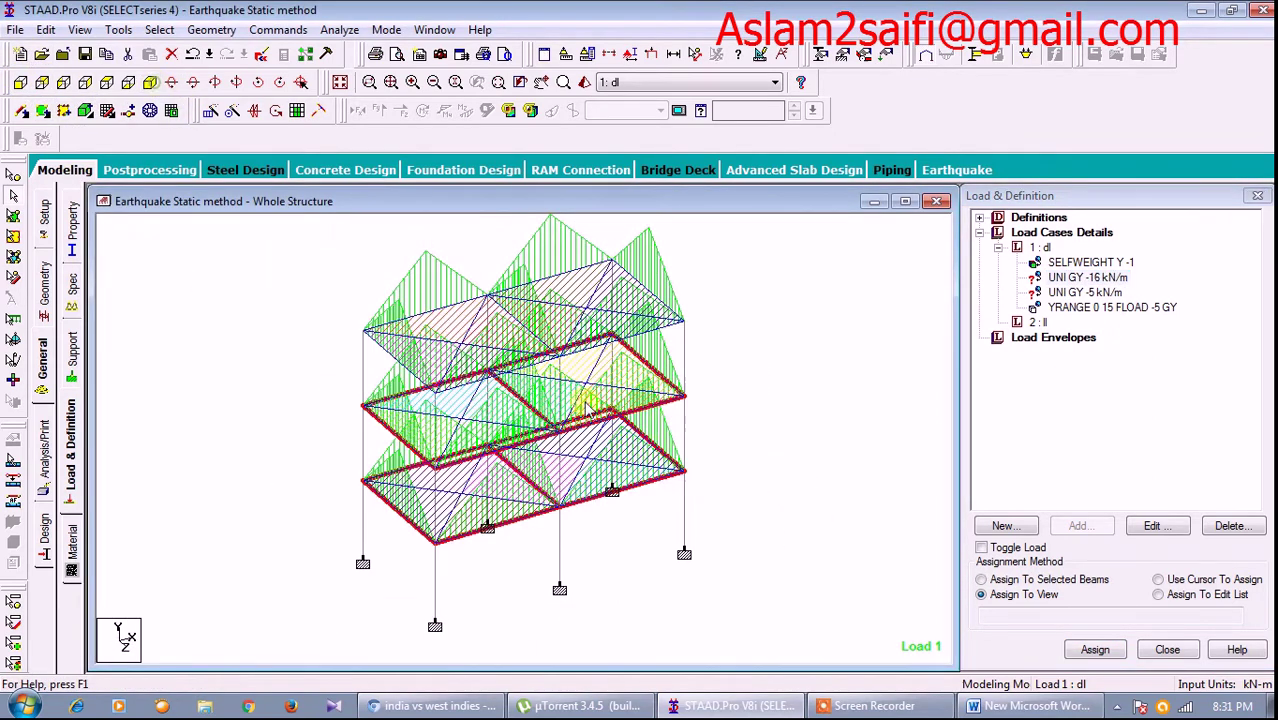
click(1099, 584)
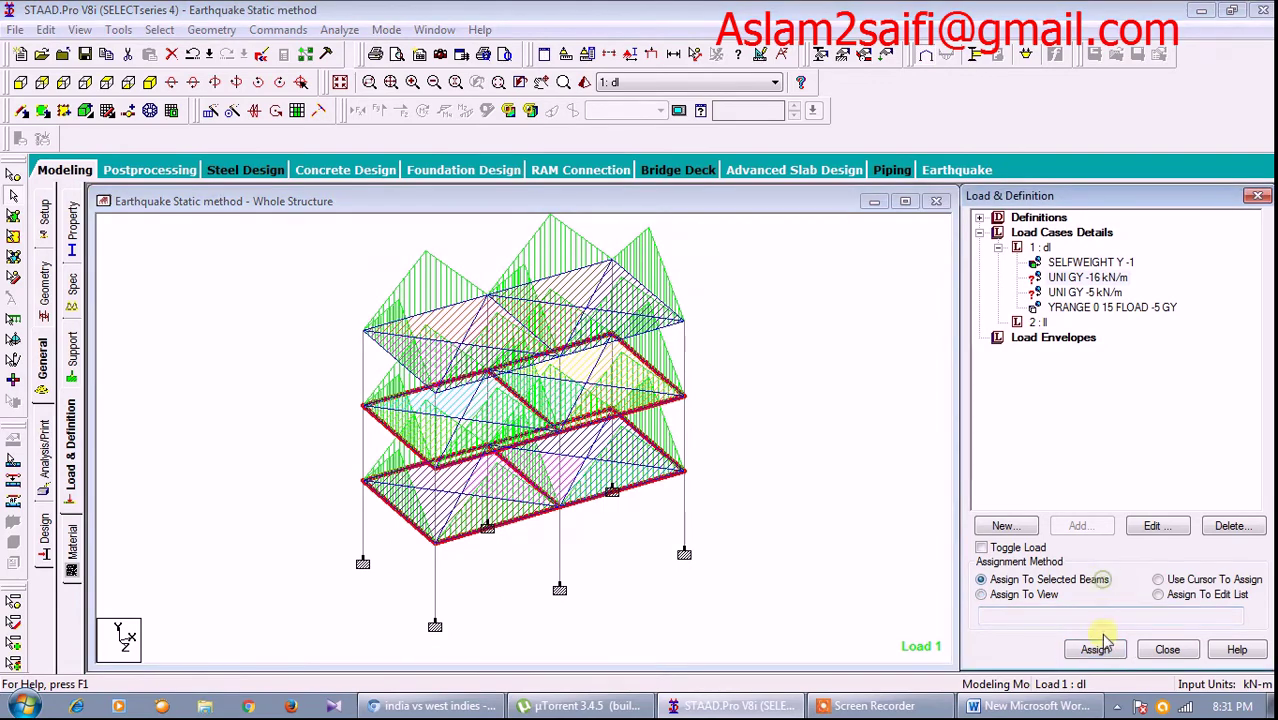
click(1095, 650)
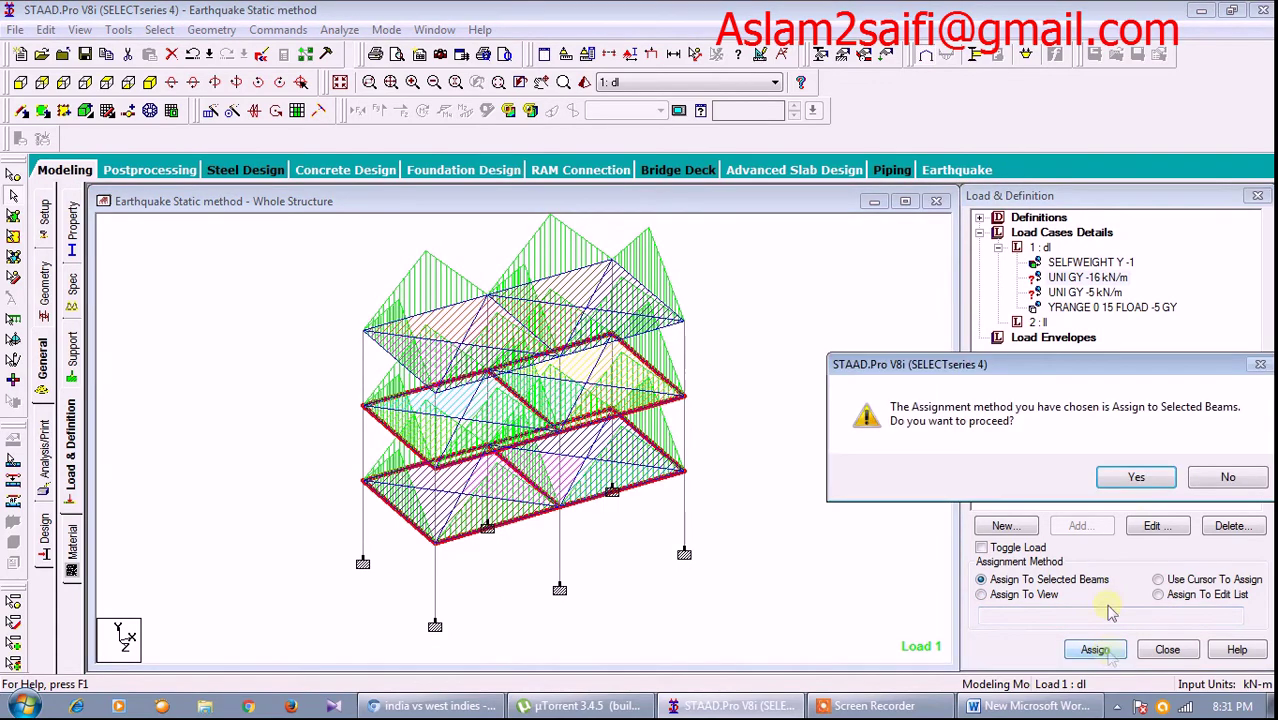
click(1128, 477)
- Assign the -5 kN/m uniform load to the roof beams
click(1088, 292)
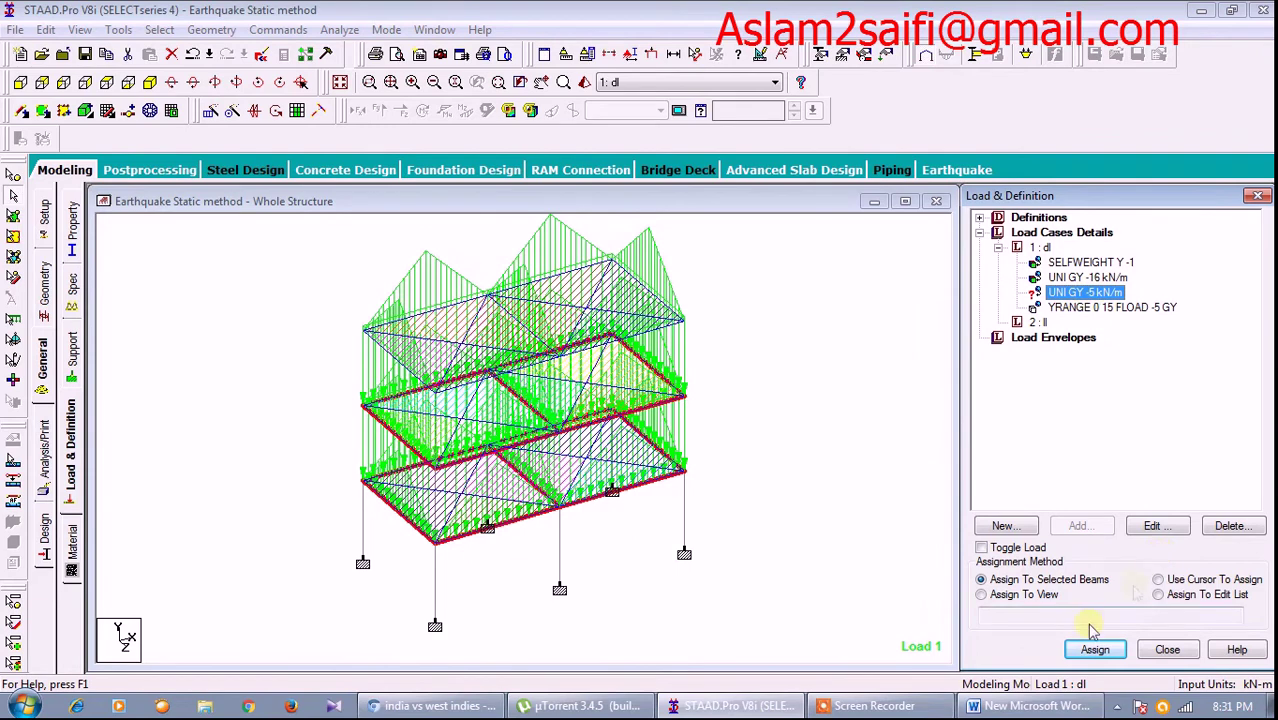
click(400, 362)
ctrl+click(426, 312)
ctrl+click(550, 278)
ctrl+click(647, 290)
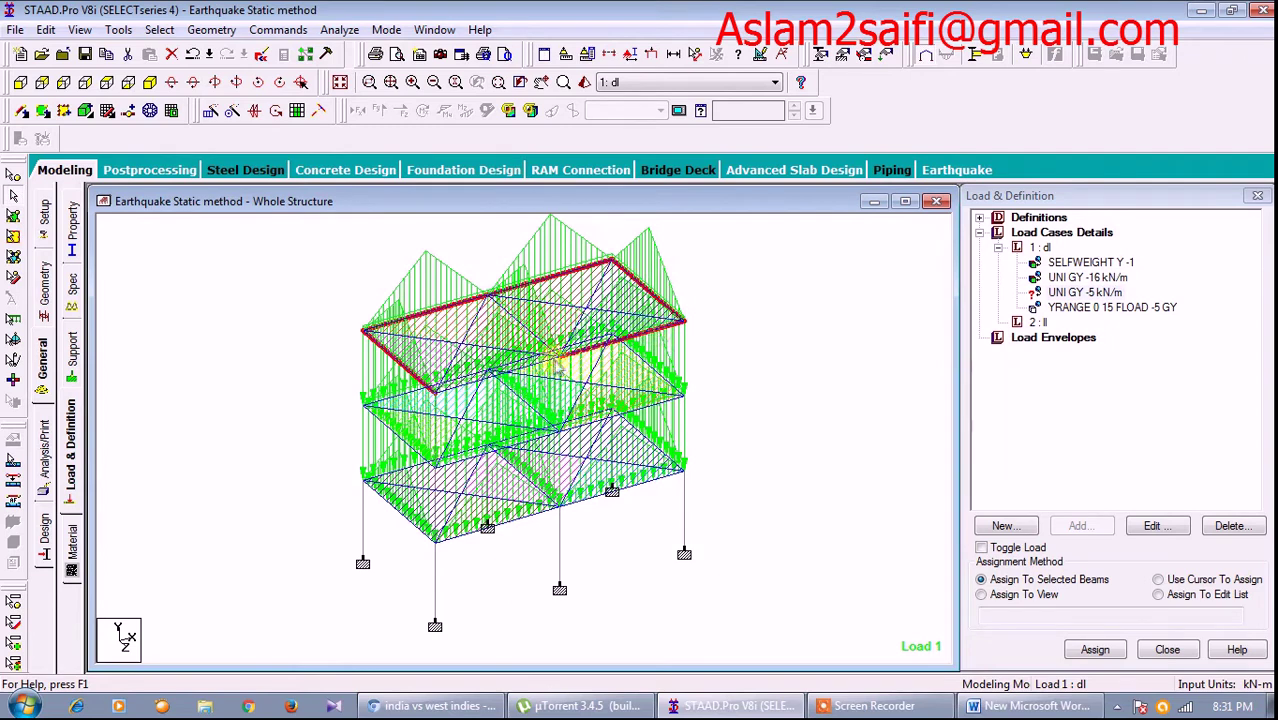
ctrl+click(604, 344)
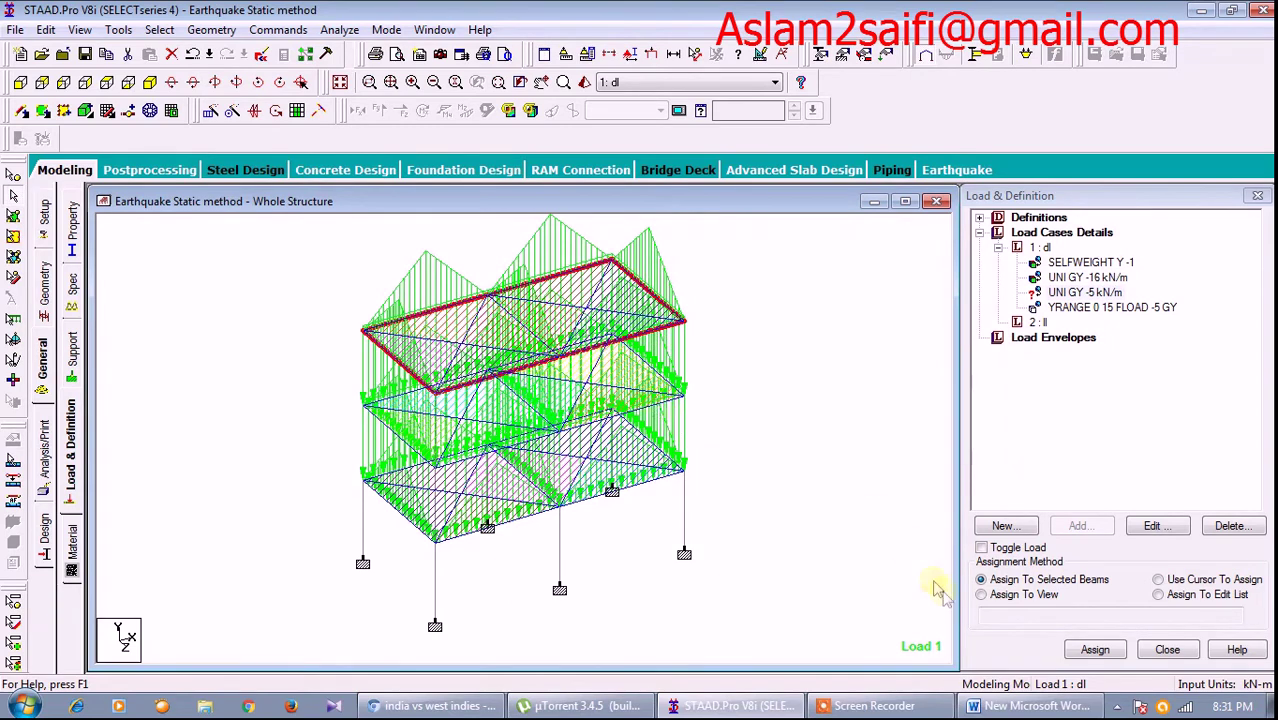
click(1096, 651)
click(1136, 478)
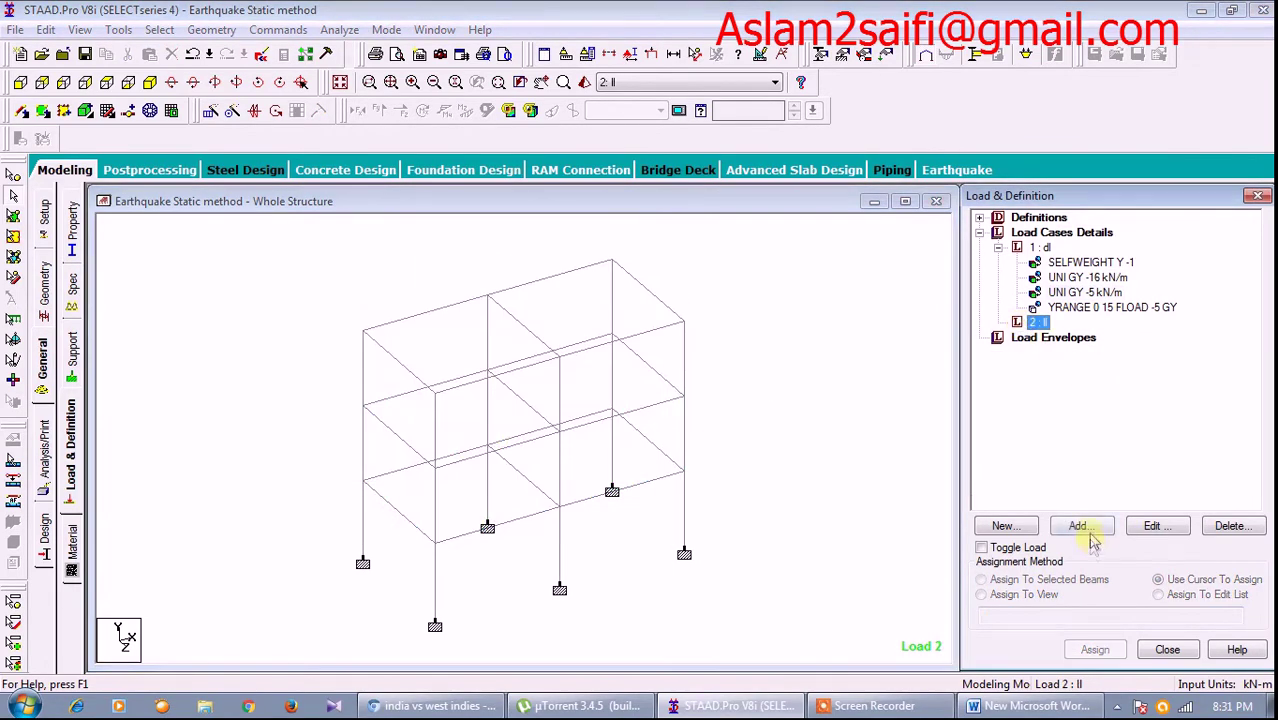
- Add a floor load with pressure -3 and Y range maximum 15 to load case ll
click(1078, 526)
click(240, 168)
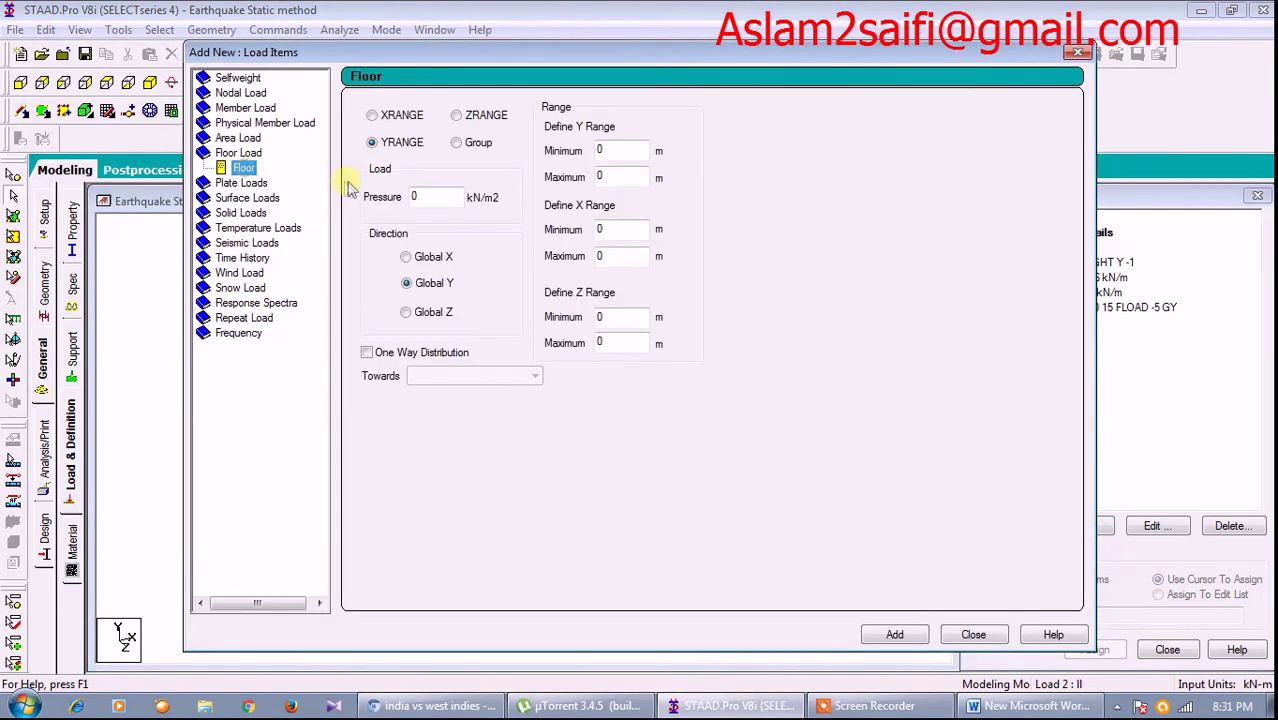
double_click(424, 196)
text(-3)
double_click(610, 176)
text(15)
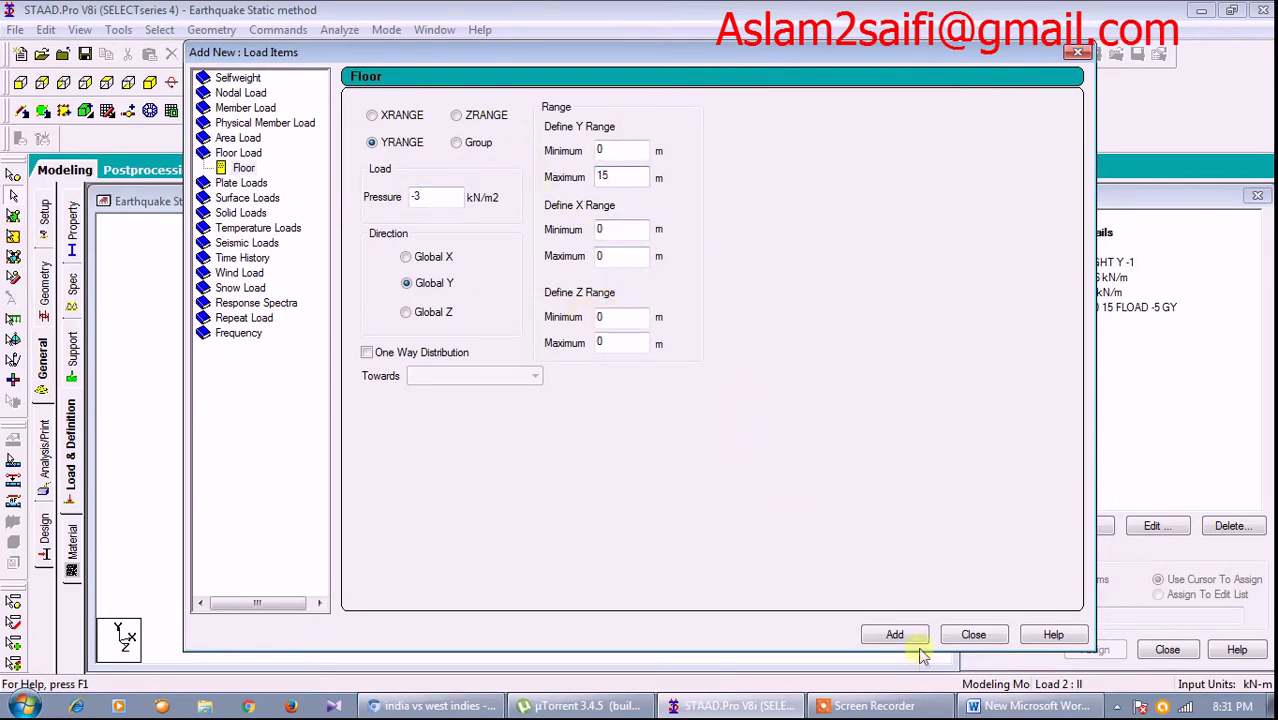
click(900, 634)
click(970, 634)
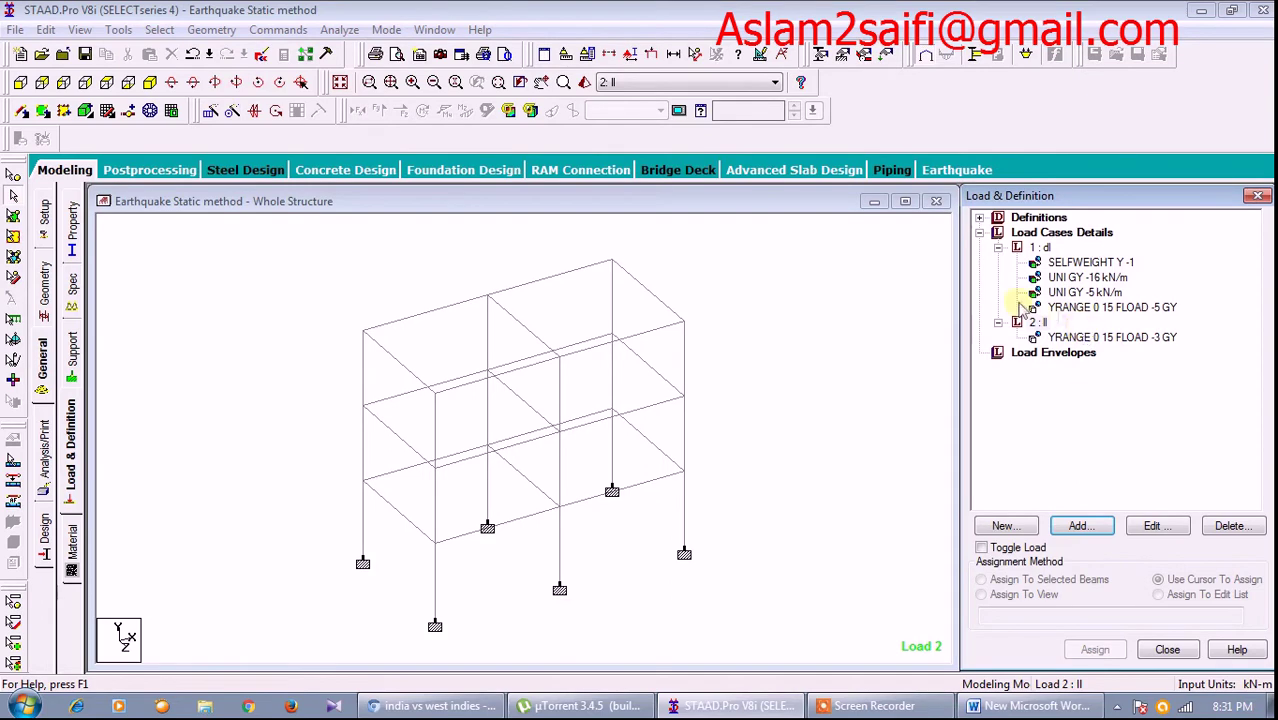
click(979, 218)
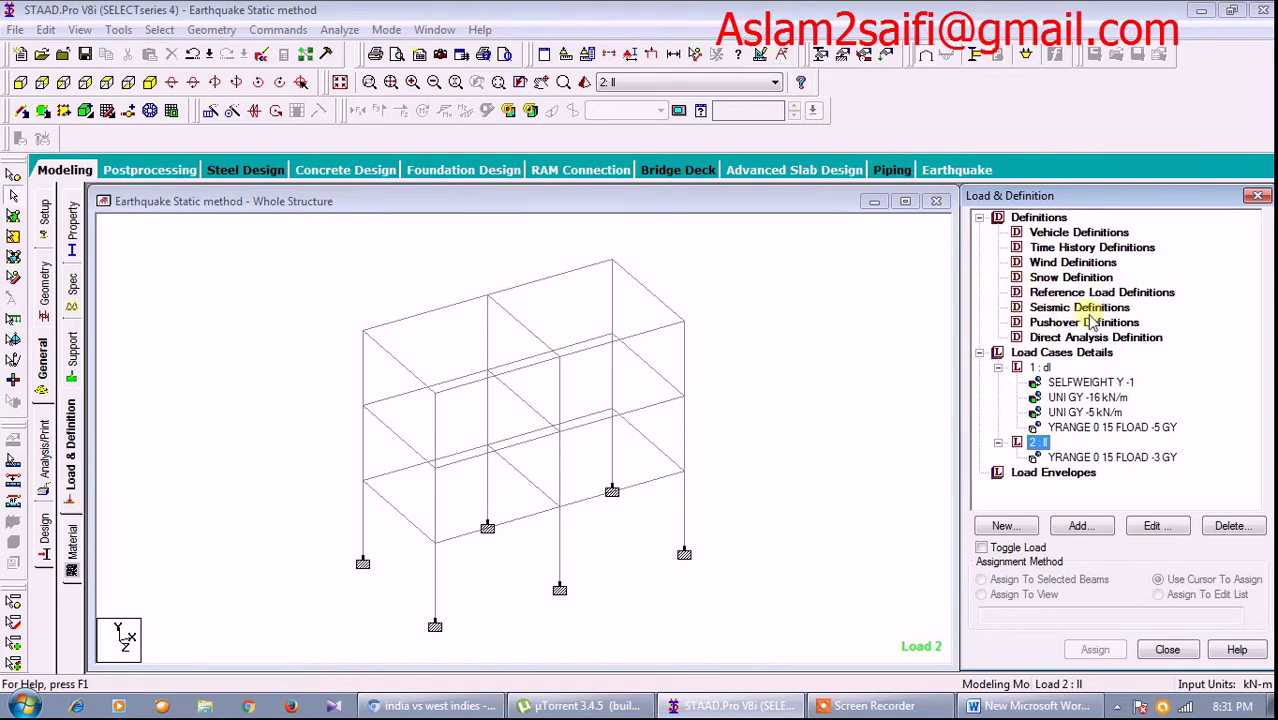
- Start a new seismic definition using the IS 1893-2002/2005 code
click(1082, 310)
click(1079, 527)
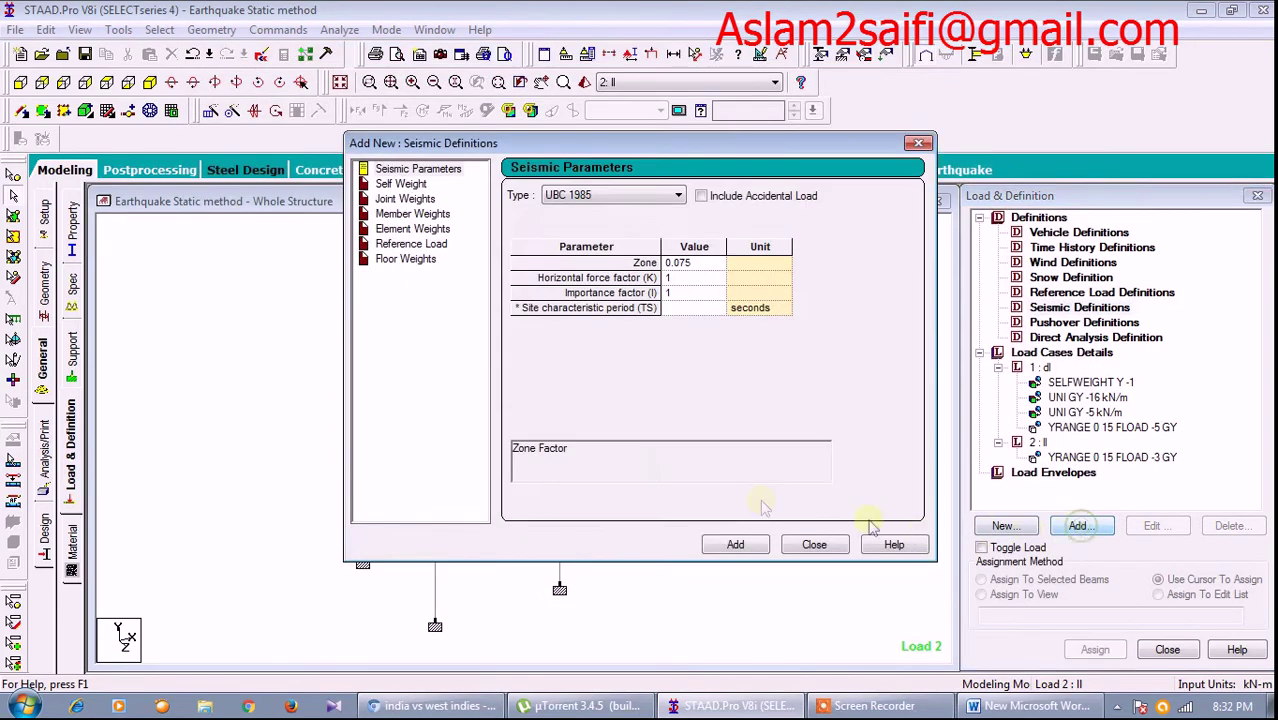
click(560, 195)
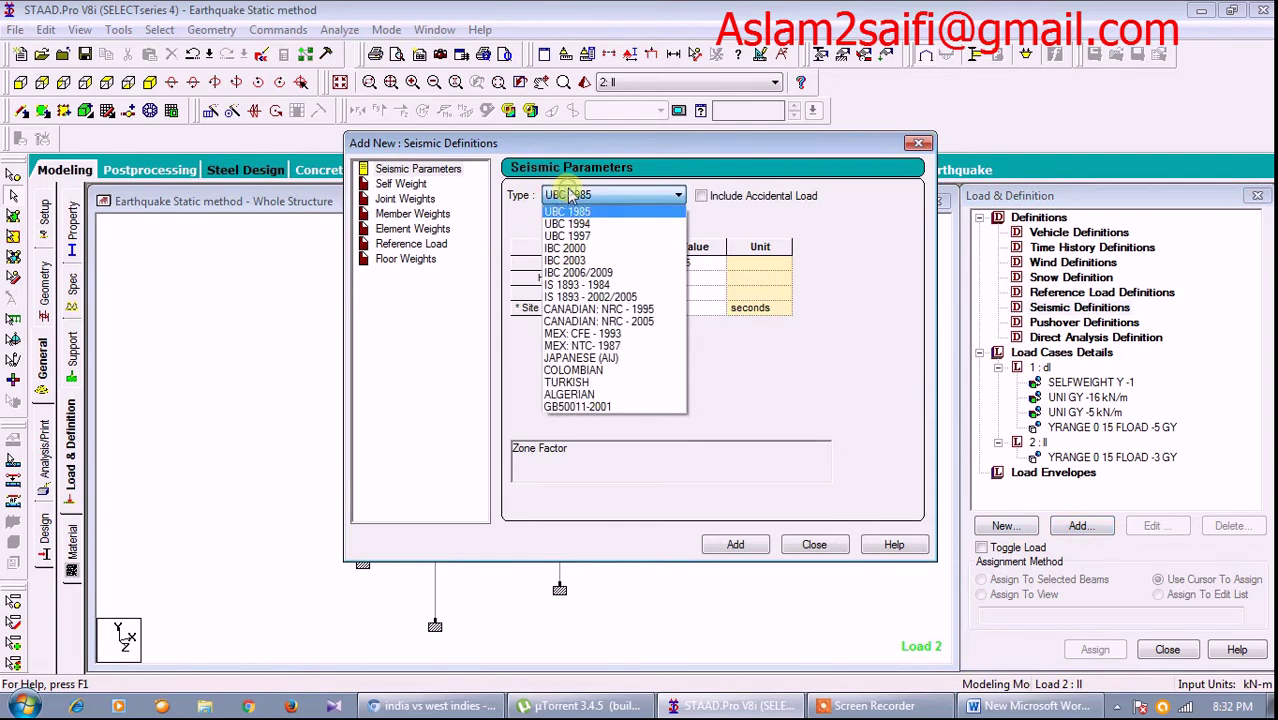
click(590, 297)
click(720, 224)
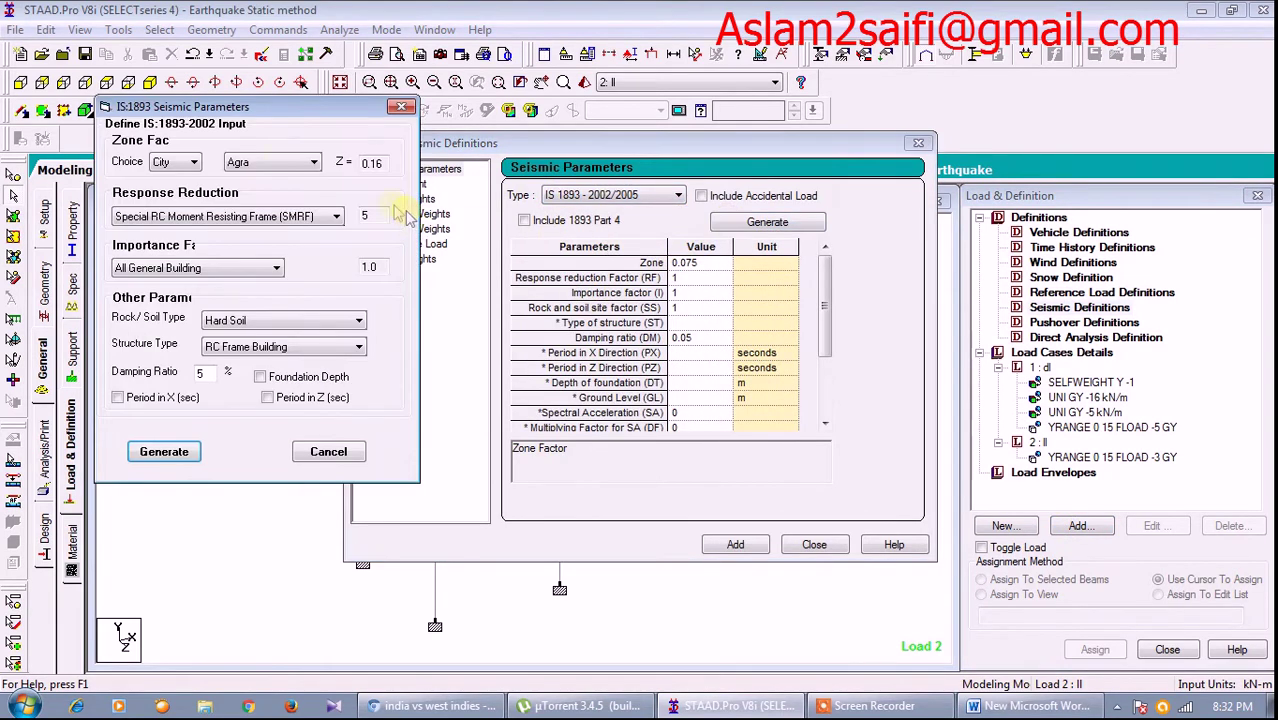
- Generate IS 1893 parameters for zone IV, Important Building (I 1.5) and Medium Soil
click(186, 164)
click(172, 193)
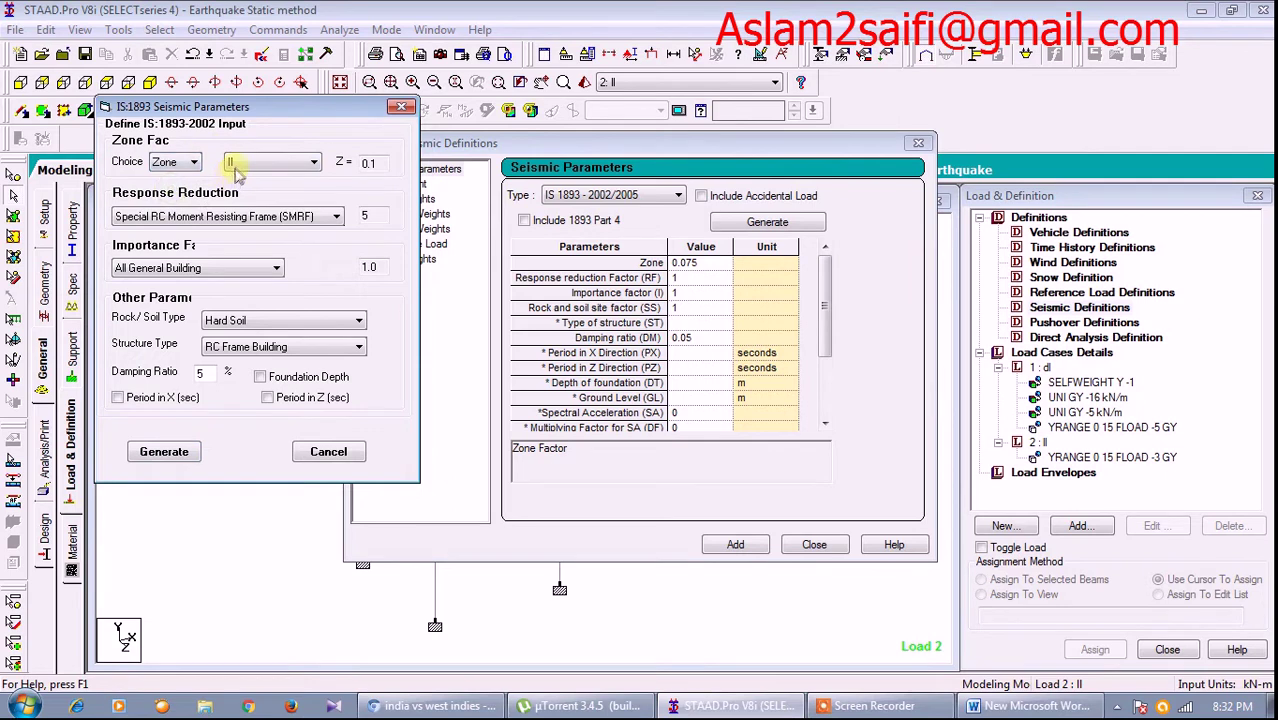
click(245, 162)
click(245, 205)
click(250, 268)
click(203, 285)
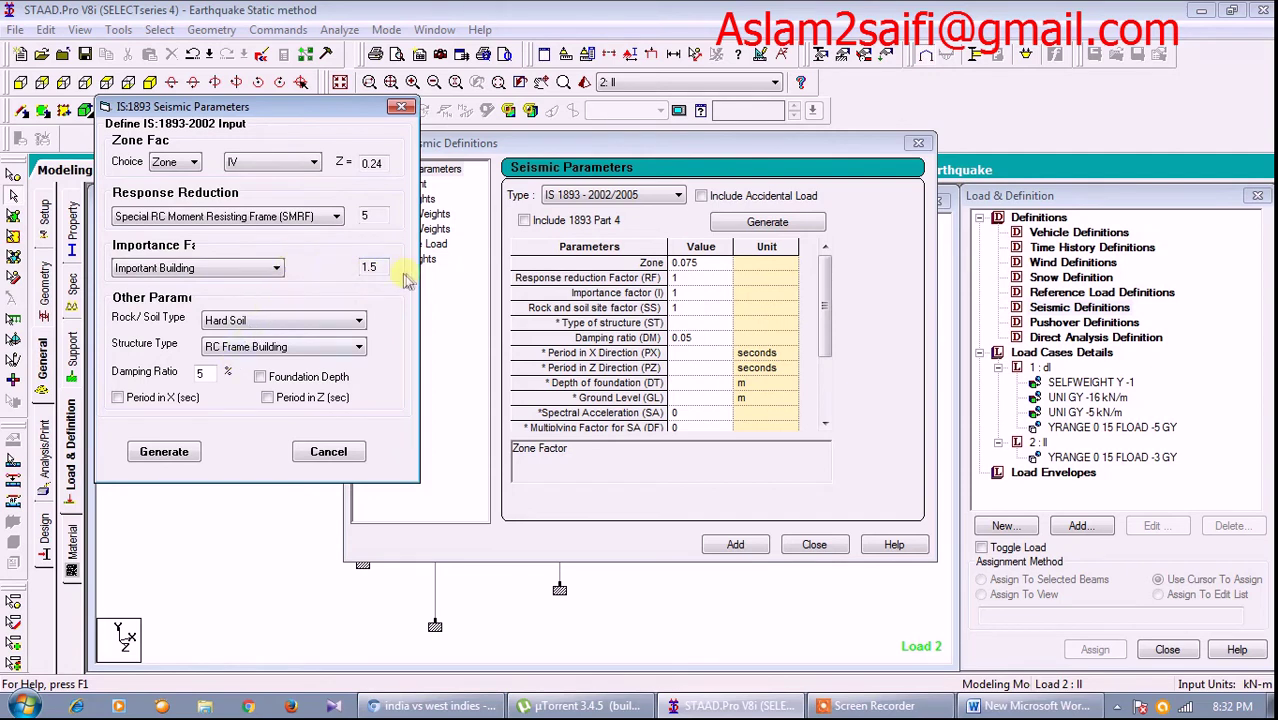
click(210, 320)
click(250, 350)
click(164, 451)
- Add the seismic definition to the model and return to the Word notes
click(735, 540)
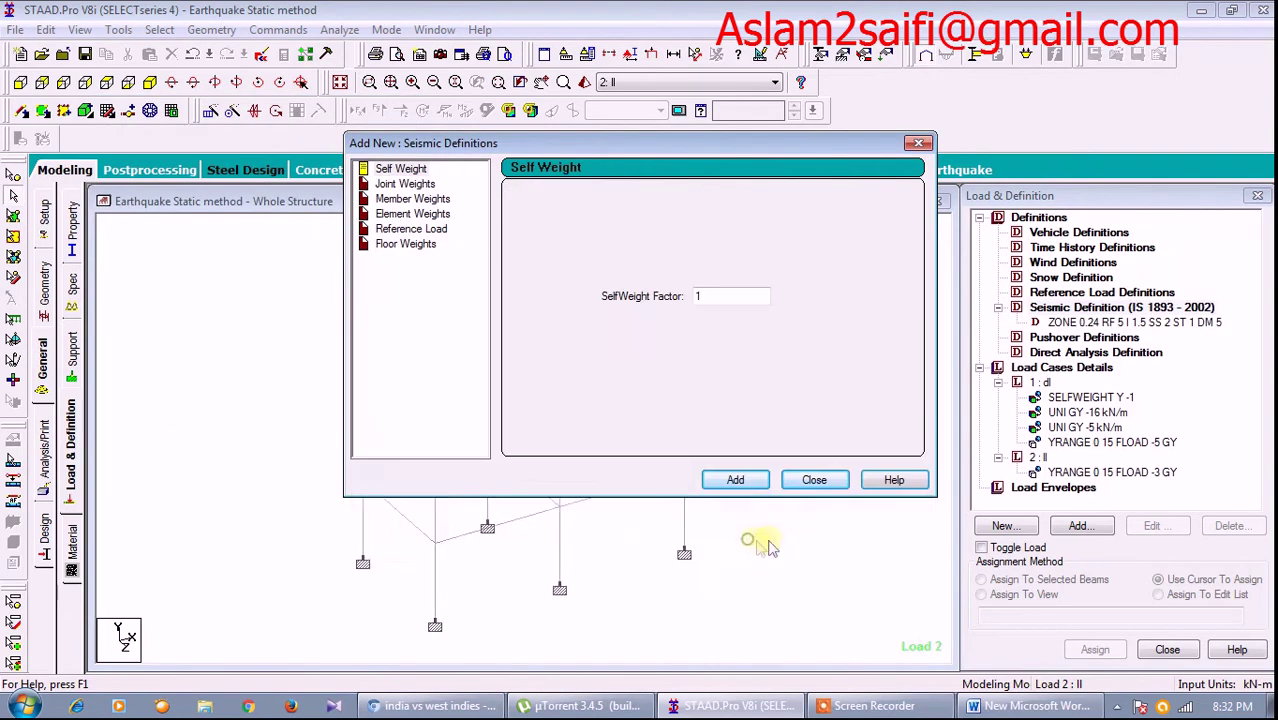
click(814, 478)
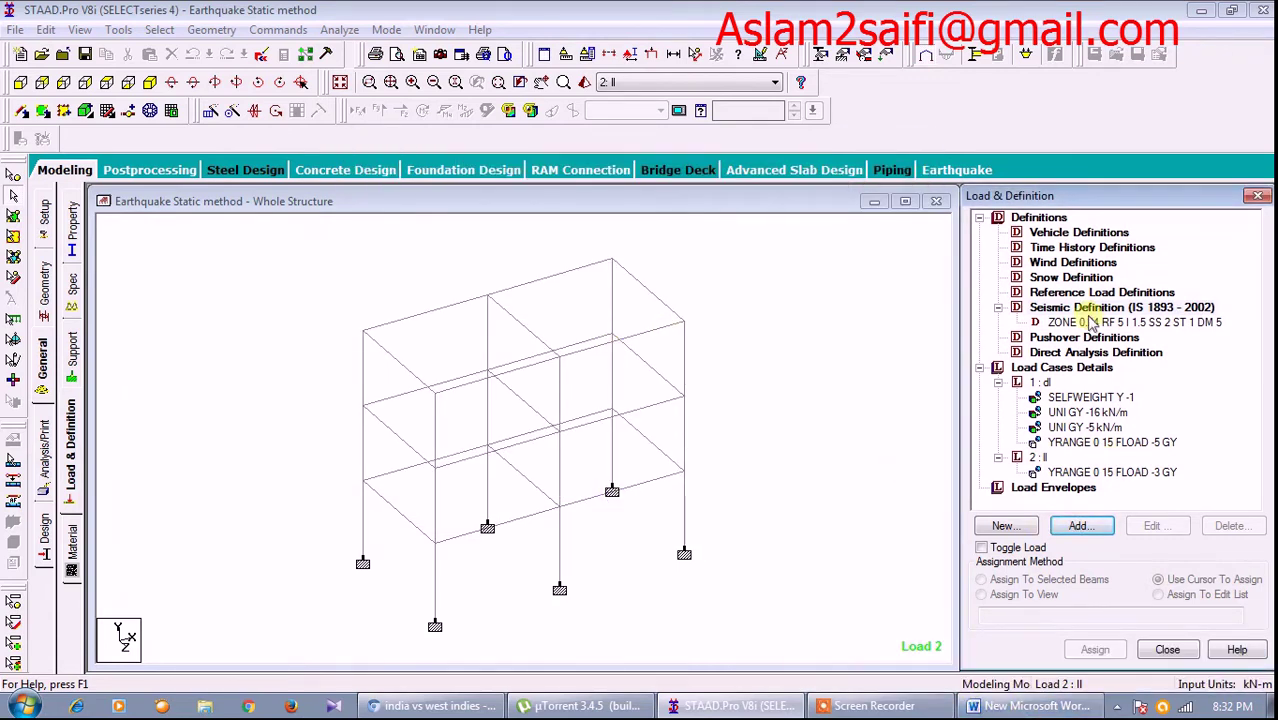
click(1035, 705)
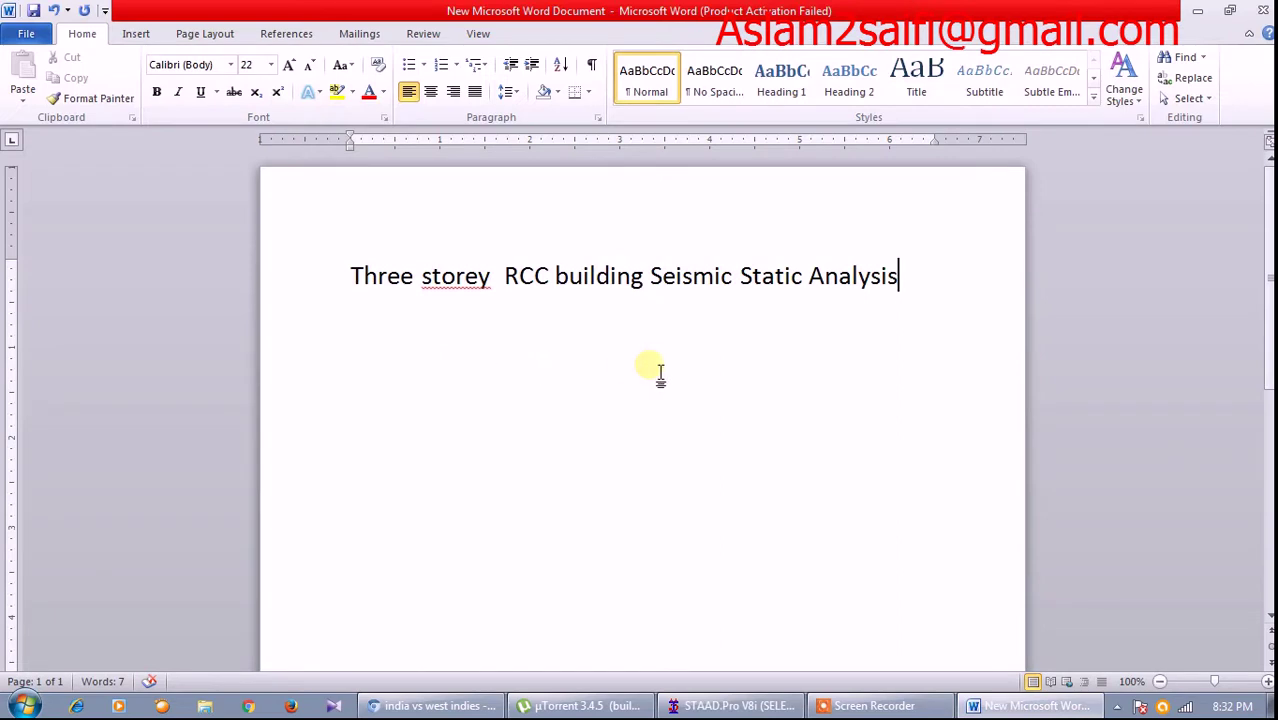
- Note in Word: copy dead load + 25% live load below the seismic definition for lumped mass
key(Return)
key(Return)
text(cop dload)
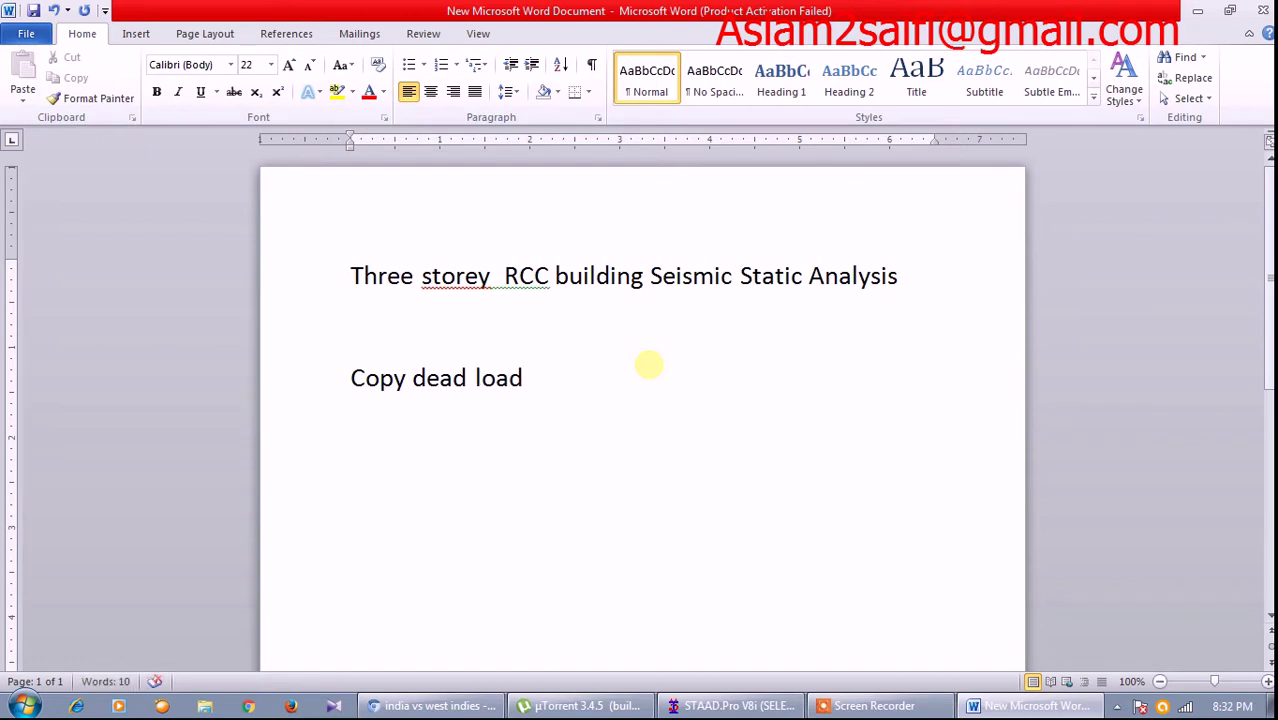
key(BackSpace)
key(BackSpace)
text(+)
text( 25)
text(% live load)
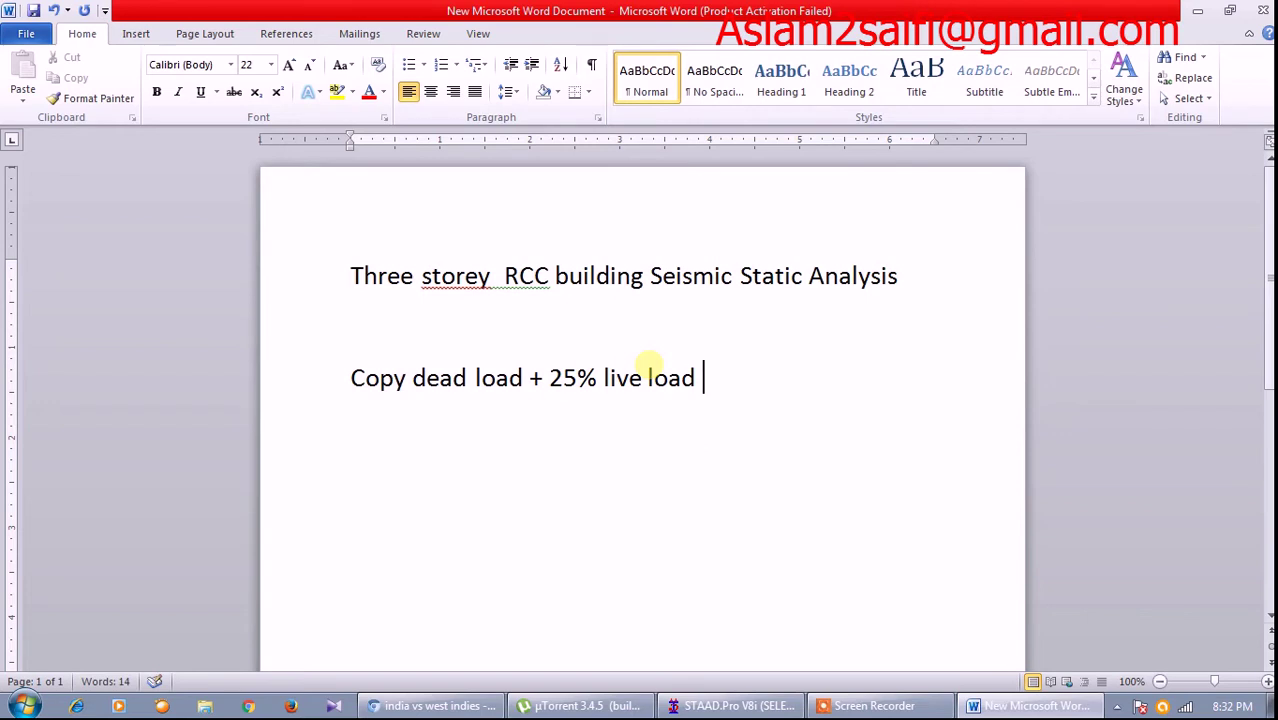
text( be)
text(w)
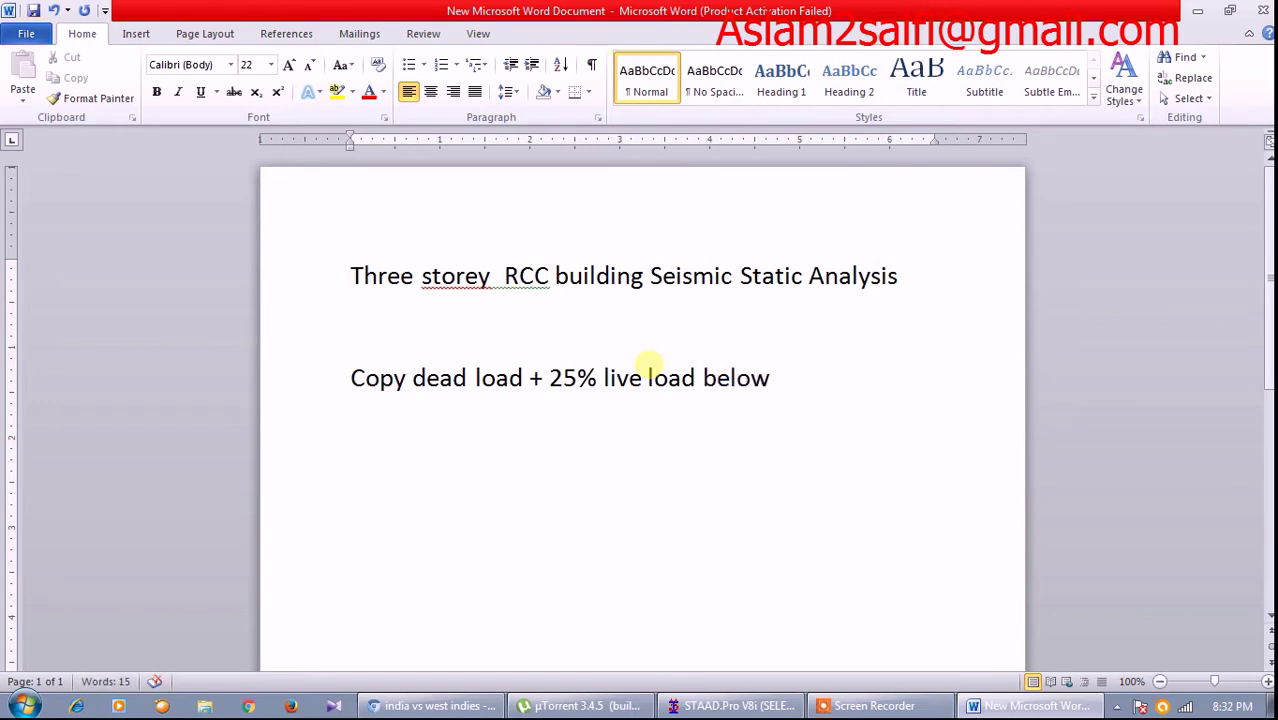
text( seismic defi)
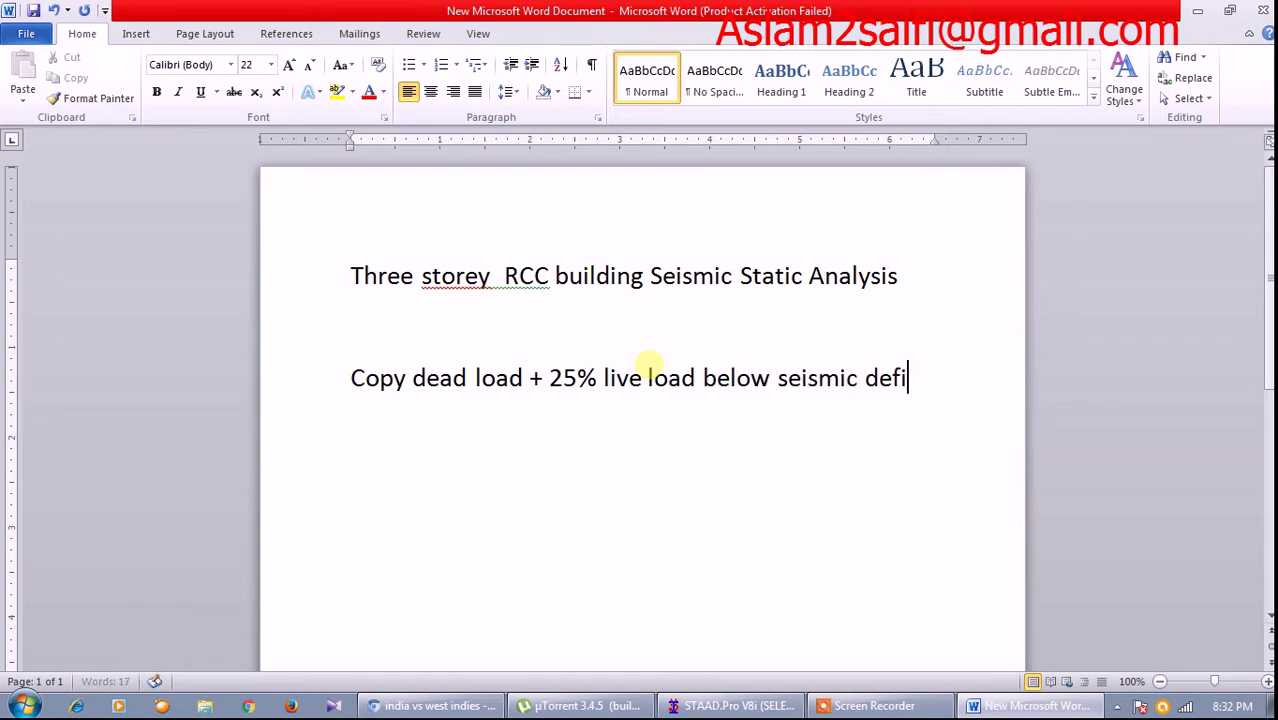
text(nition in)
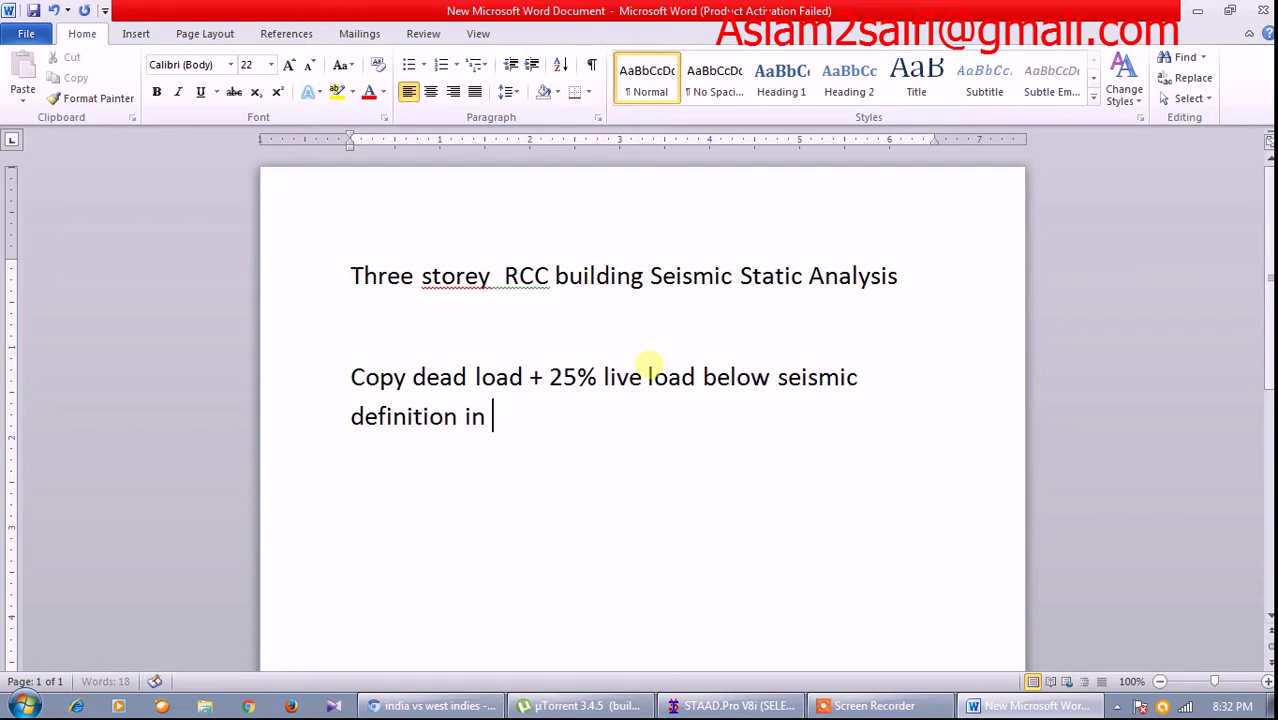
text(a di)
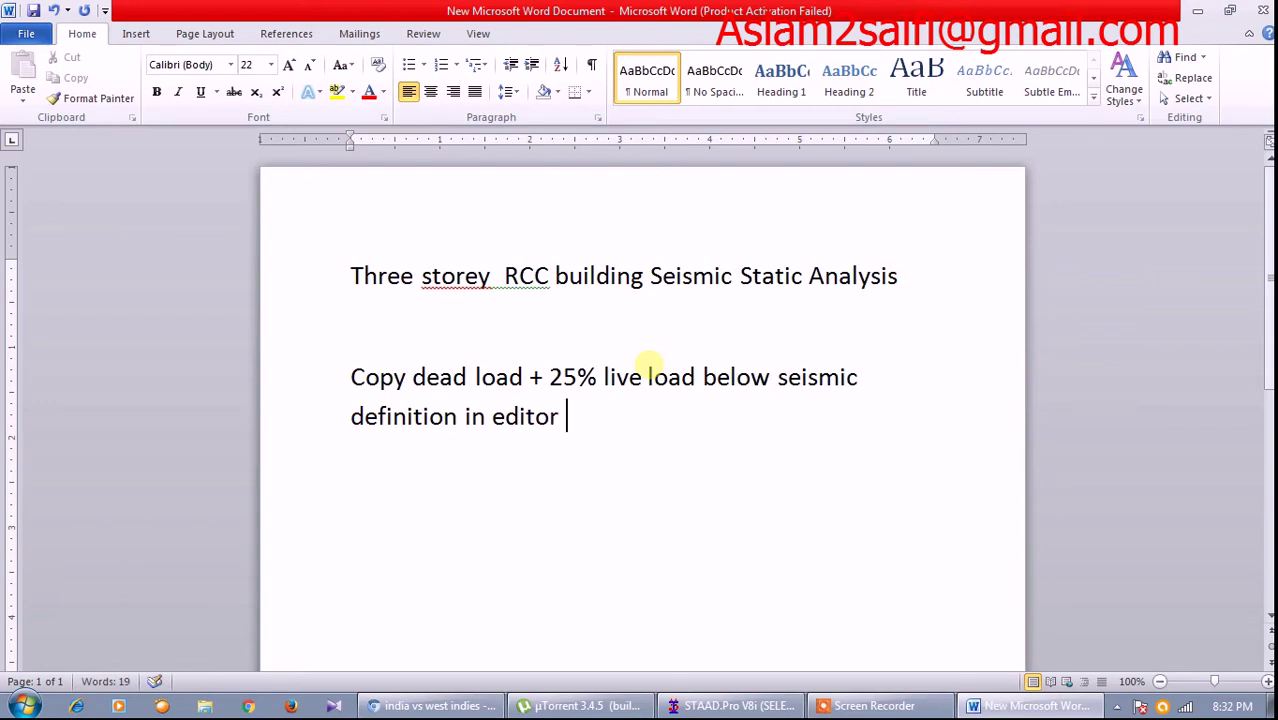
text(or)
text( lumb)
text(ed)
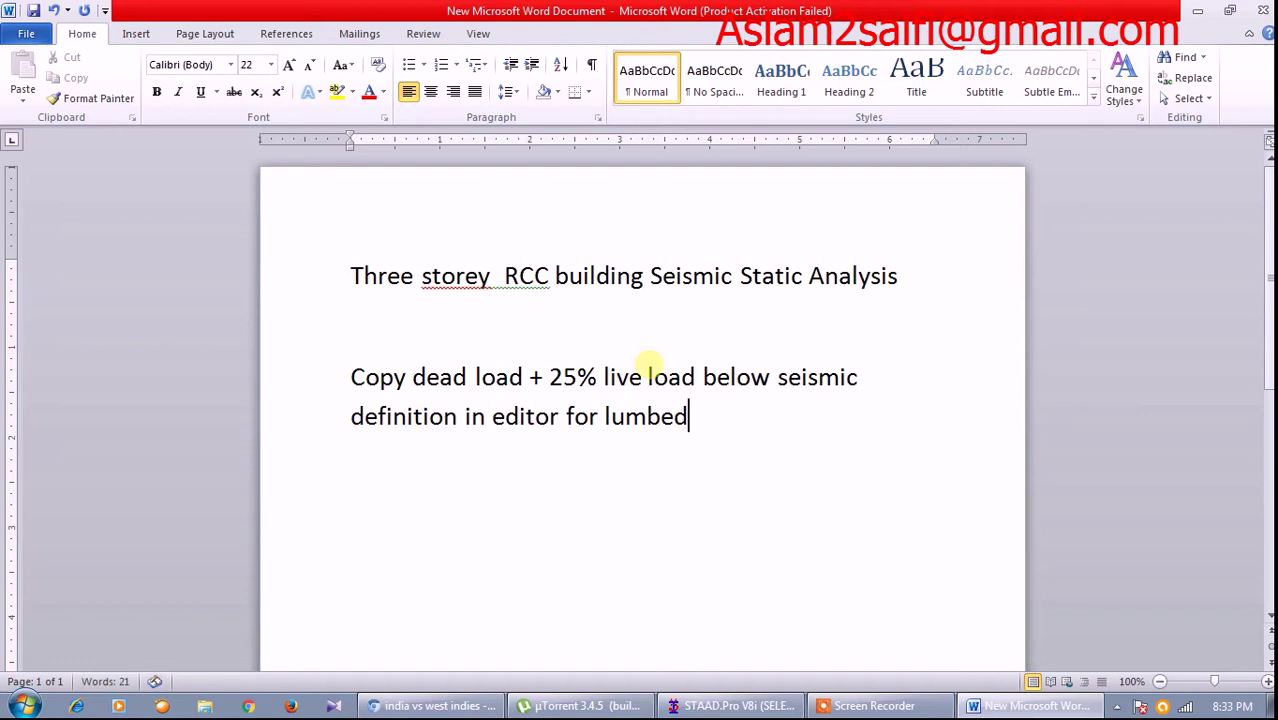
key(BackSpace)
key(BackSpace)
key(BackSpace)
text(ped)
text( mass )
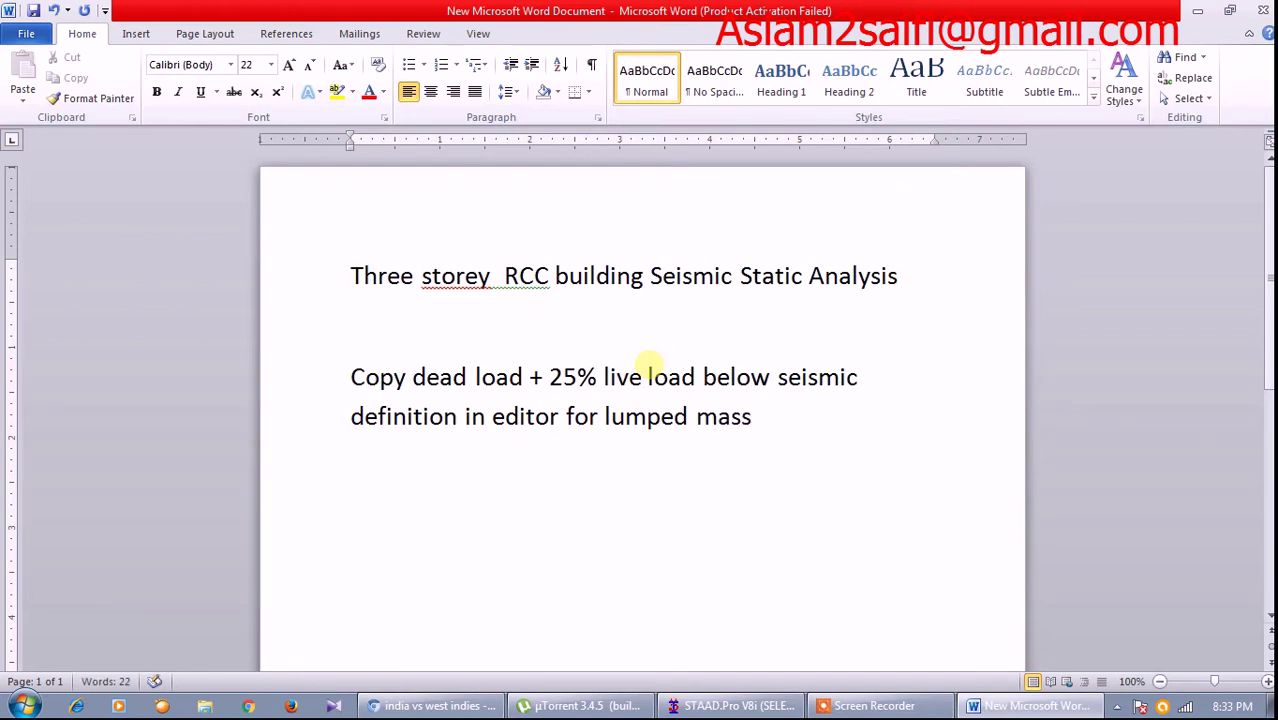
text(generation)
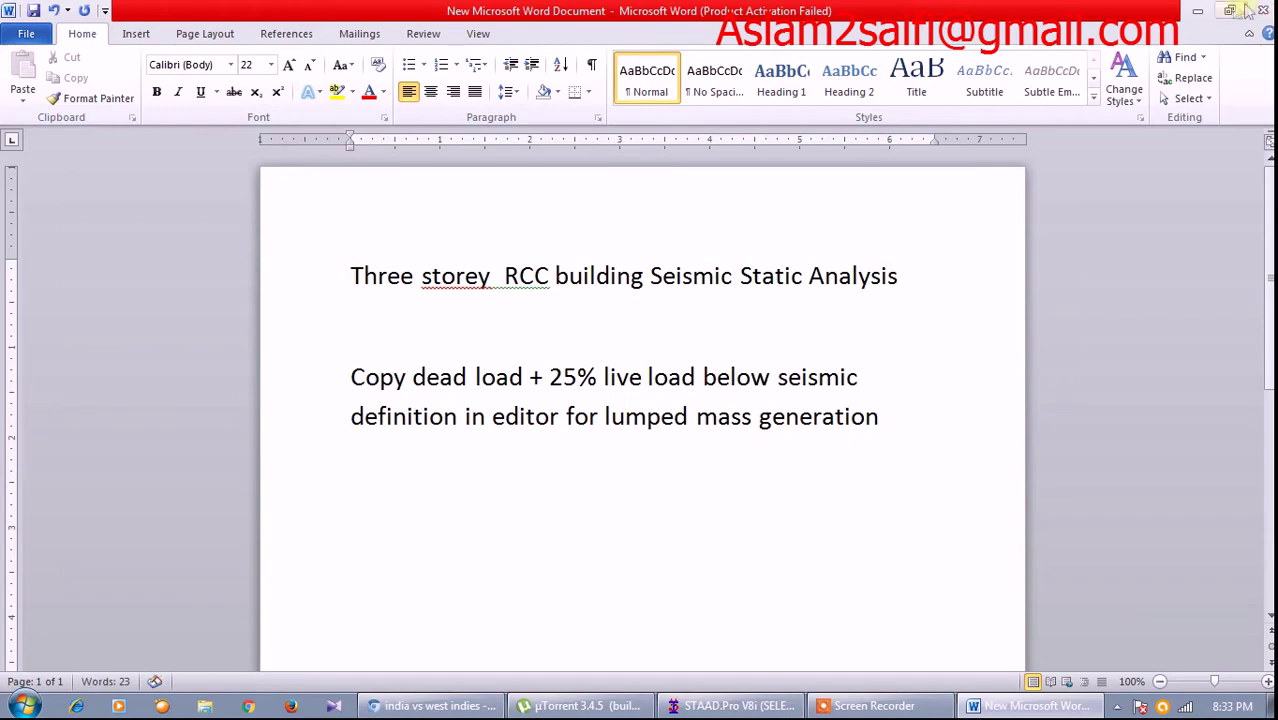
click(1197, 10)
click(283, 55)
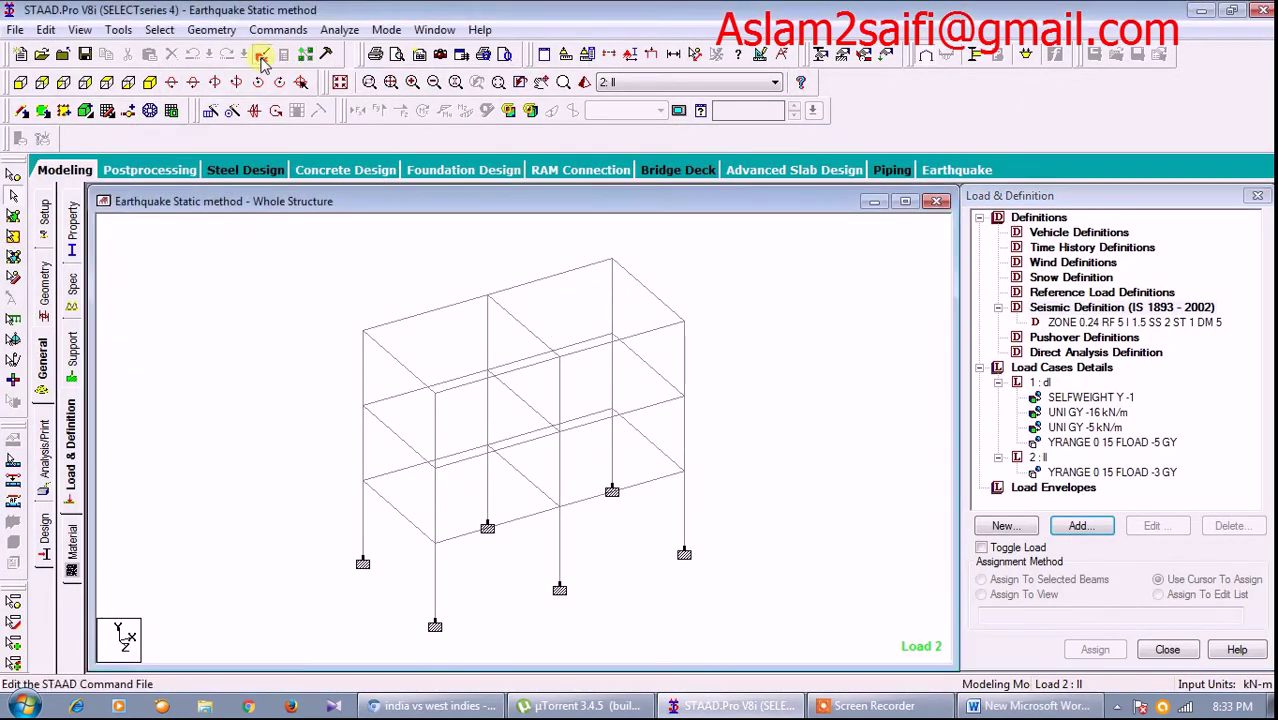
- Save the model and copy the dead load command lines in the STAAD Editor
click(541, 387)
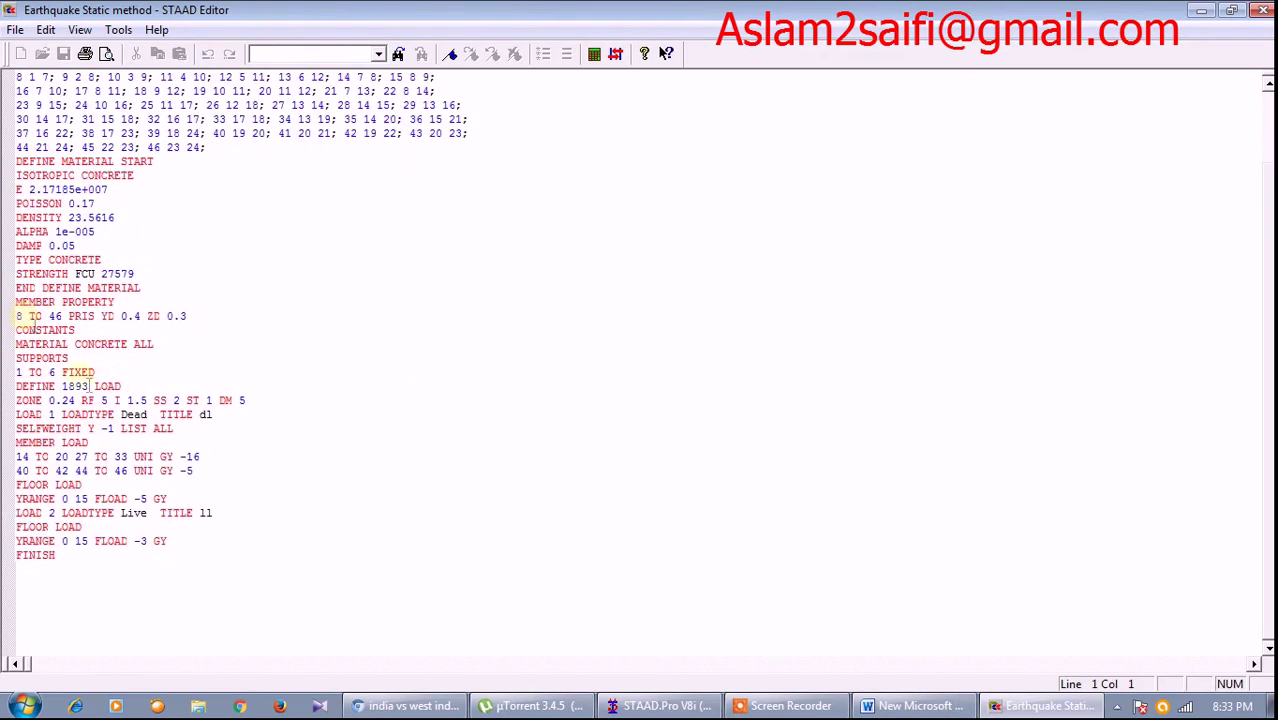
mouse_move(16, 428)
mouse_down()
mouse_move(118, 484)
mouse_move(188, 498)
mouse_up()
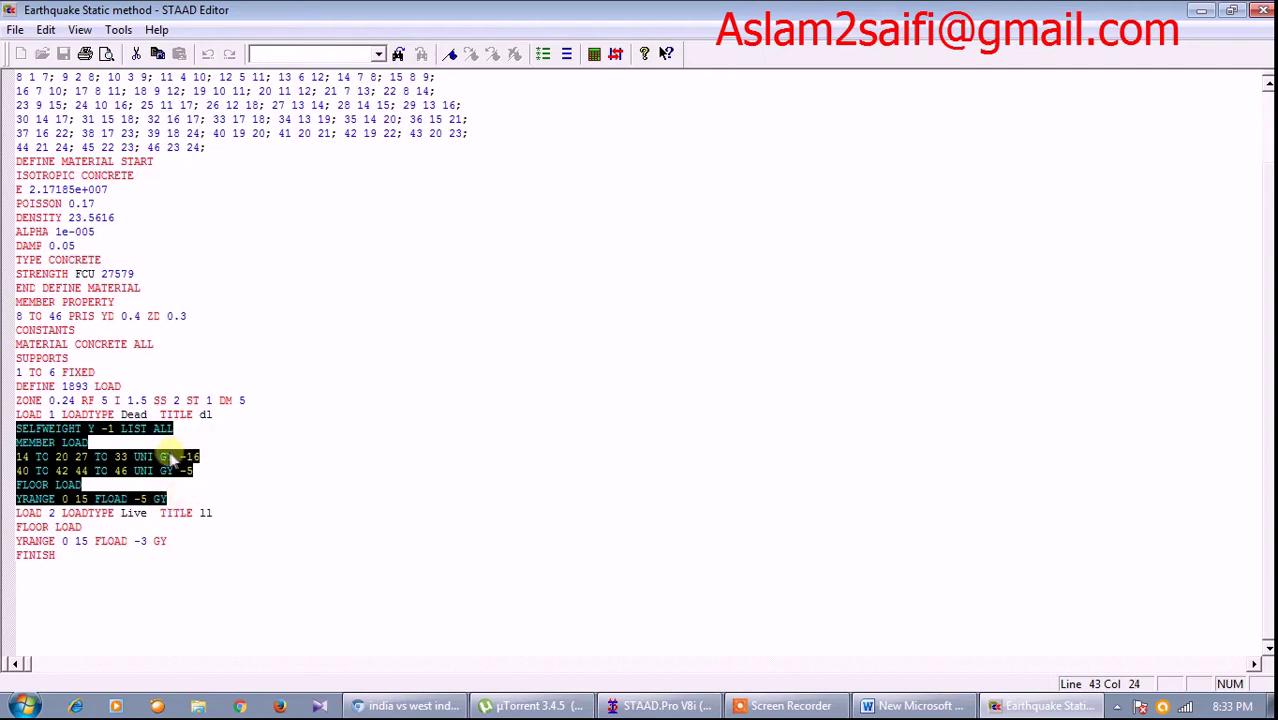
right_click(170, 468)
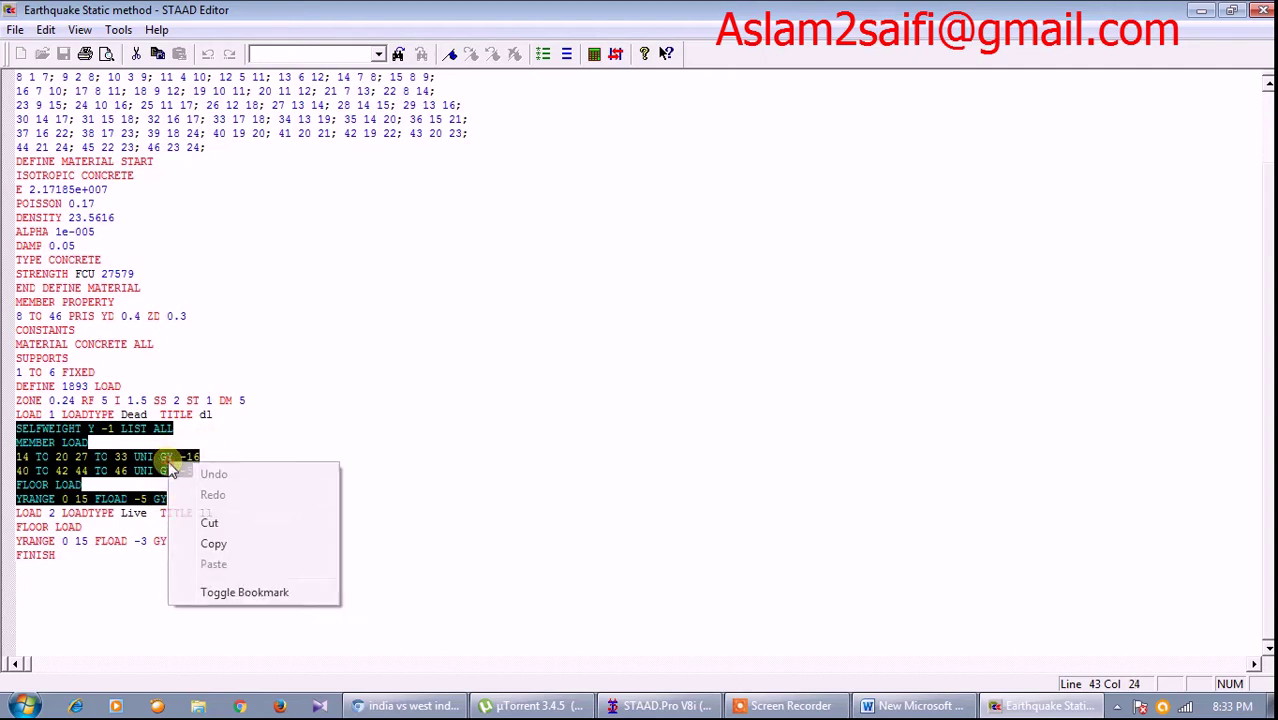
click(232, 543)
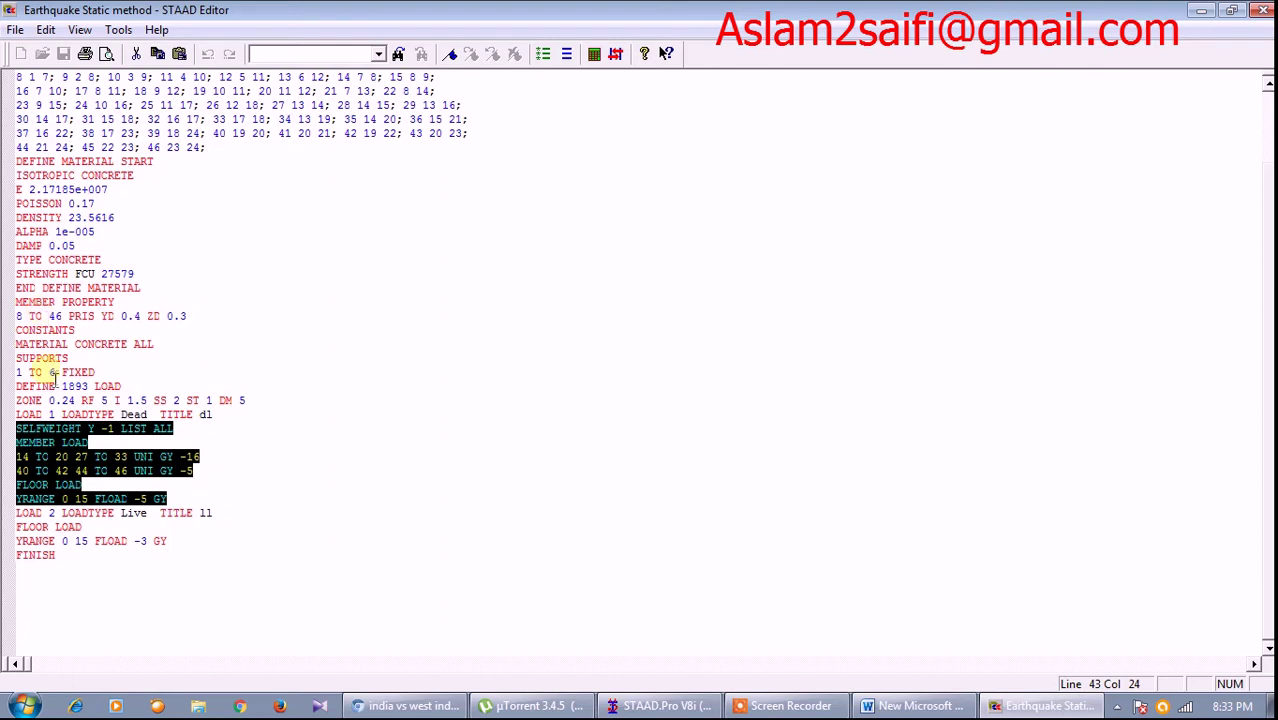
mouse_move(68, 400)
mouse_down()
mouse_move(94, 400)
mouse_move(17, 400)
mouse_up()
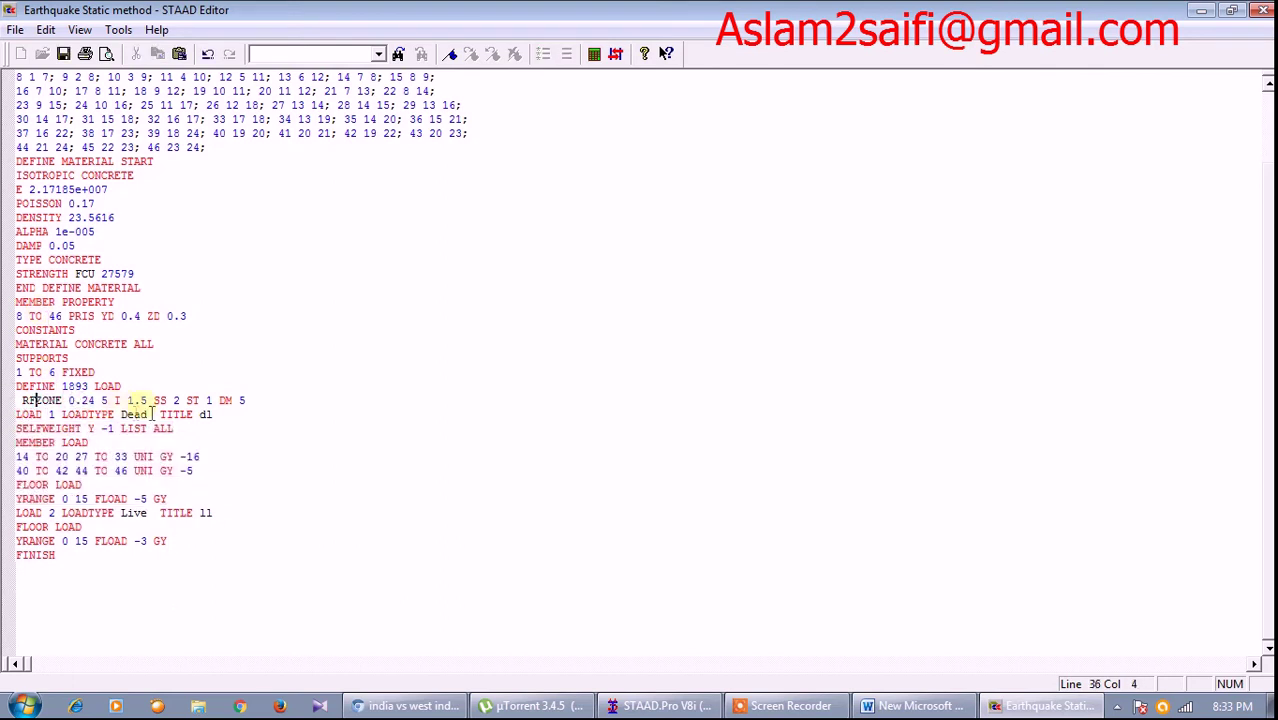
key(ctrl+z)
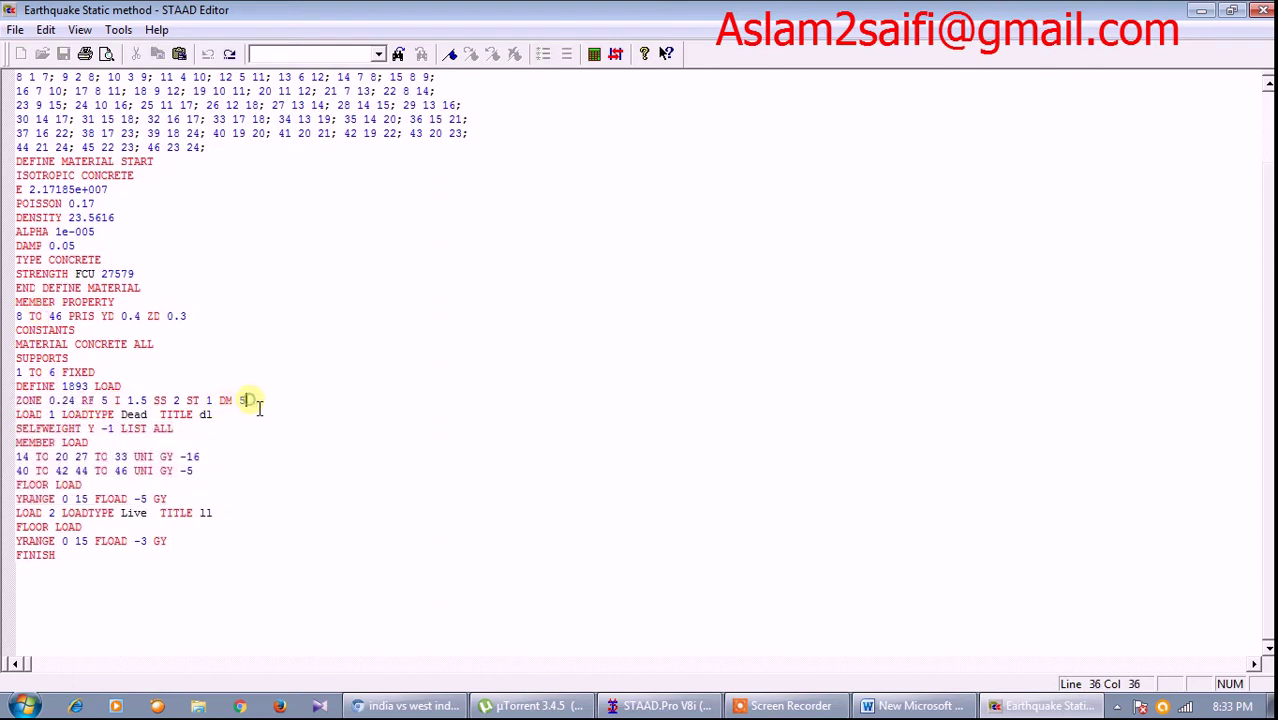
- Paste the dead load commands on new lines below the seismic ZONE line
click(258, 404)
key(Return)
key(Return)
key(Return)
key(Return)
key(Return)
click(258, 404)
key(Return)
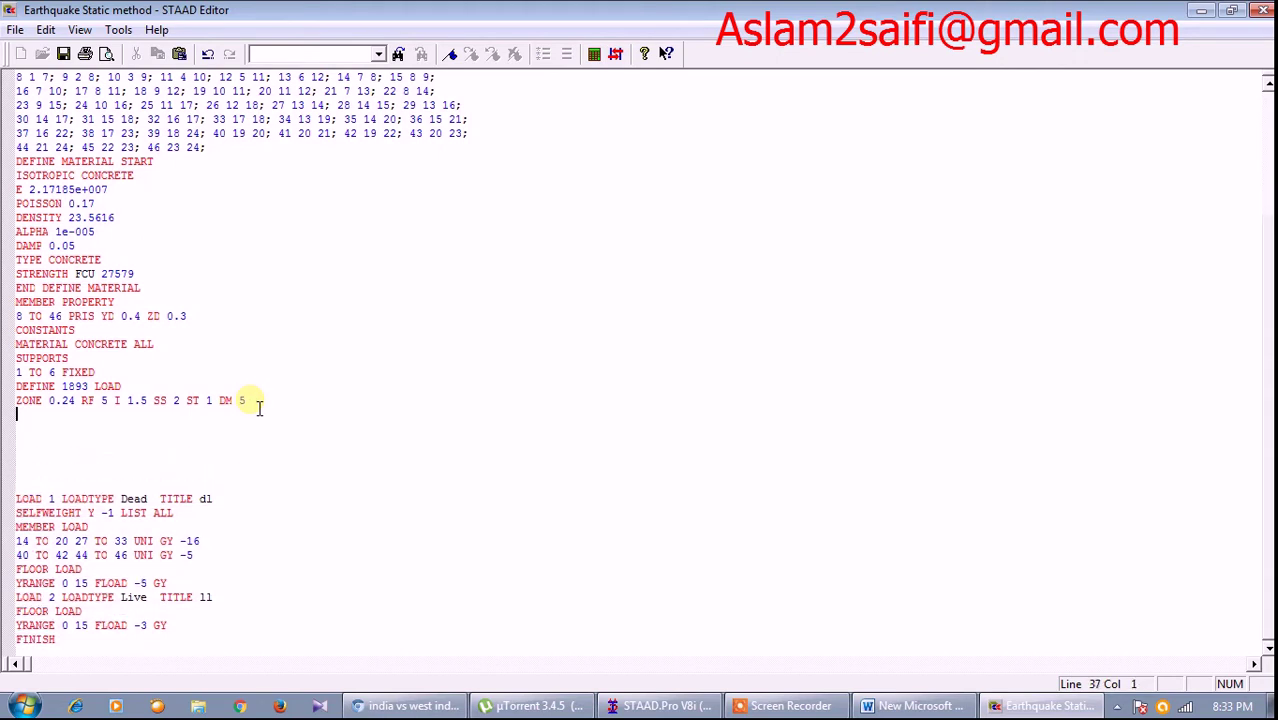
key(ctrl+v)
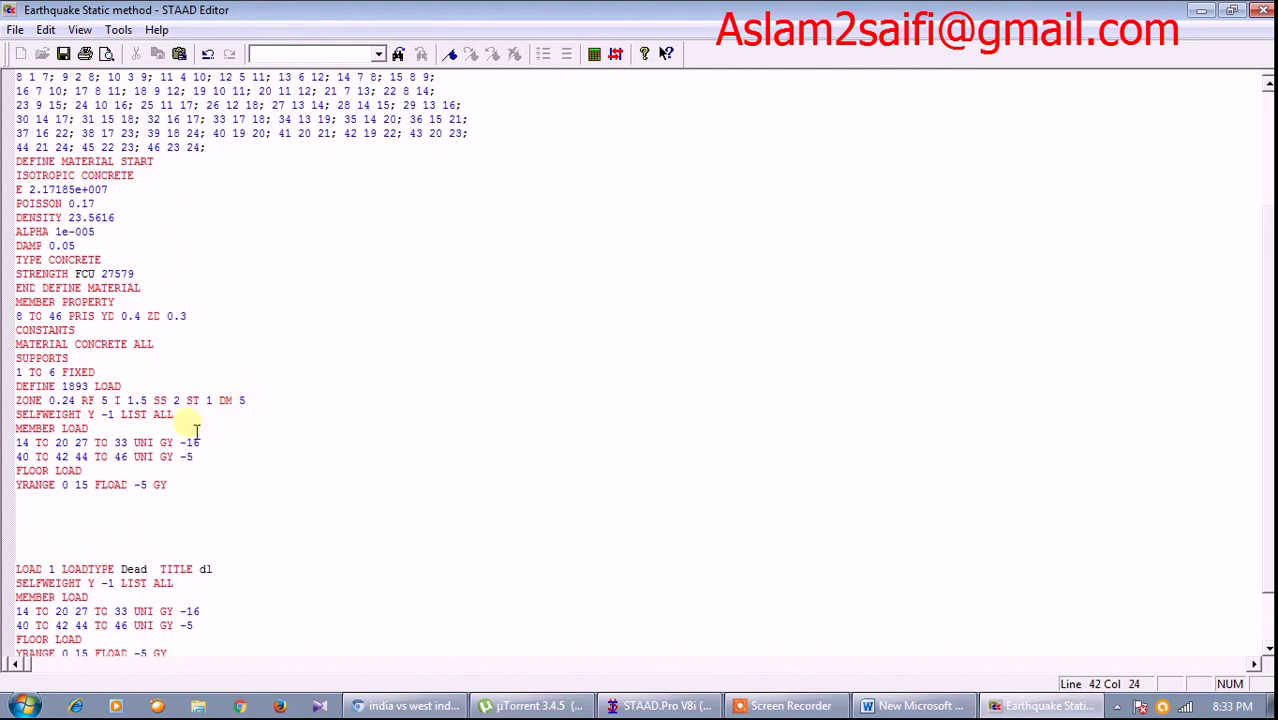
- Strip the Y direction from SELFWEIGHT and 'GY -' from the 16 member load
click(112, 415)
key(BackSpace)
key(BackSpace)
key(BackSpace)
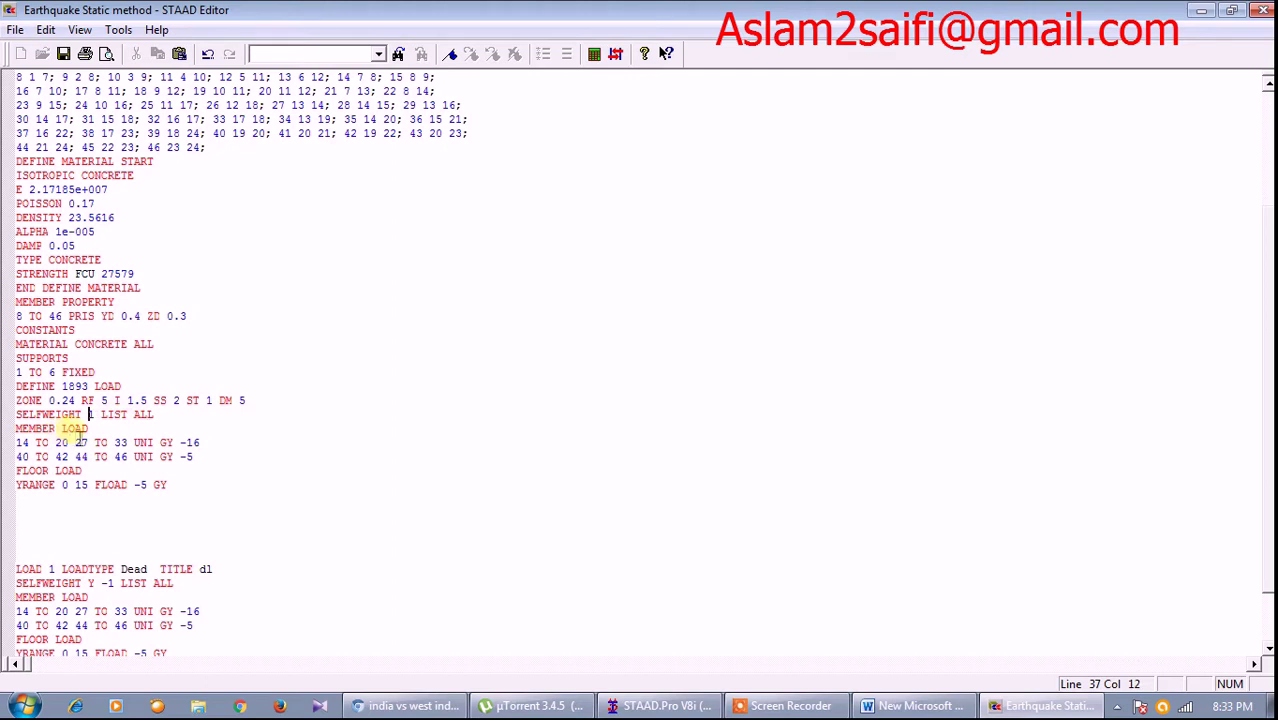
click(186, 442)
key(BackSpace)
key(BackSpace)
key(BackSpace)
key(BackSpace)
- Remove the remaining signs from the 5 member and floor loads and change LOAD to Weight
click(186, 456)
key(BackSpace)
key(BackSpace)
key(BackSpace)
key(BackSpace)
click(169, 485)
key(BackSpace)
key(BackSpace)
key(BackSpace)
key(BackSpace)
key(BackSpace)
key(BackSpace)
text(5)
click(86, 470)
text(Weight)
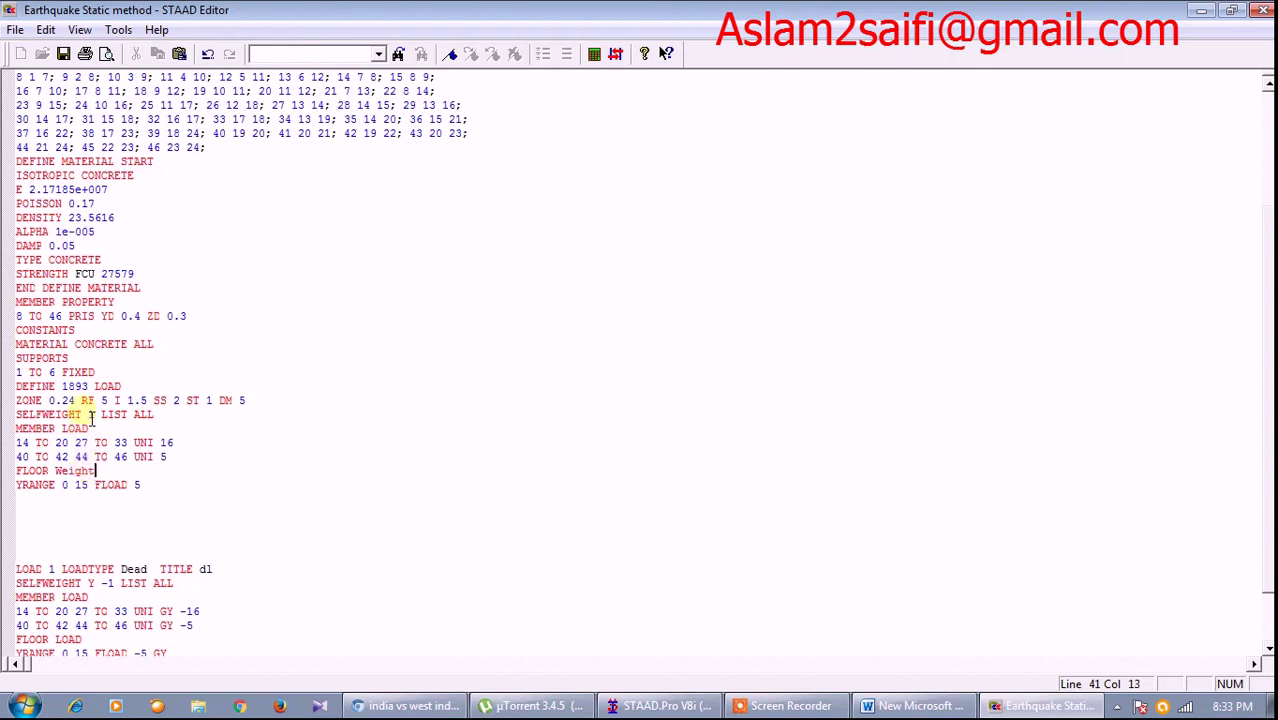
click(92, 428)
text(weight)
- Save and close the input file, decline the error prompt, and return to Word
click(64, 55)
click(1265, 10)
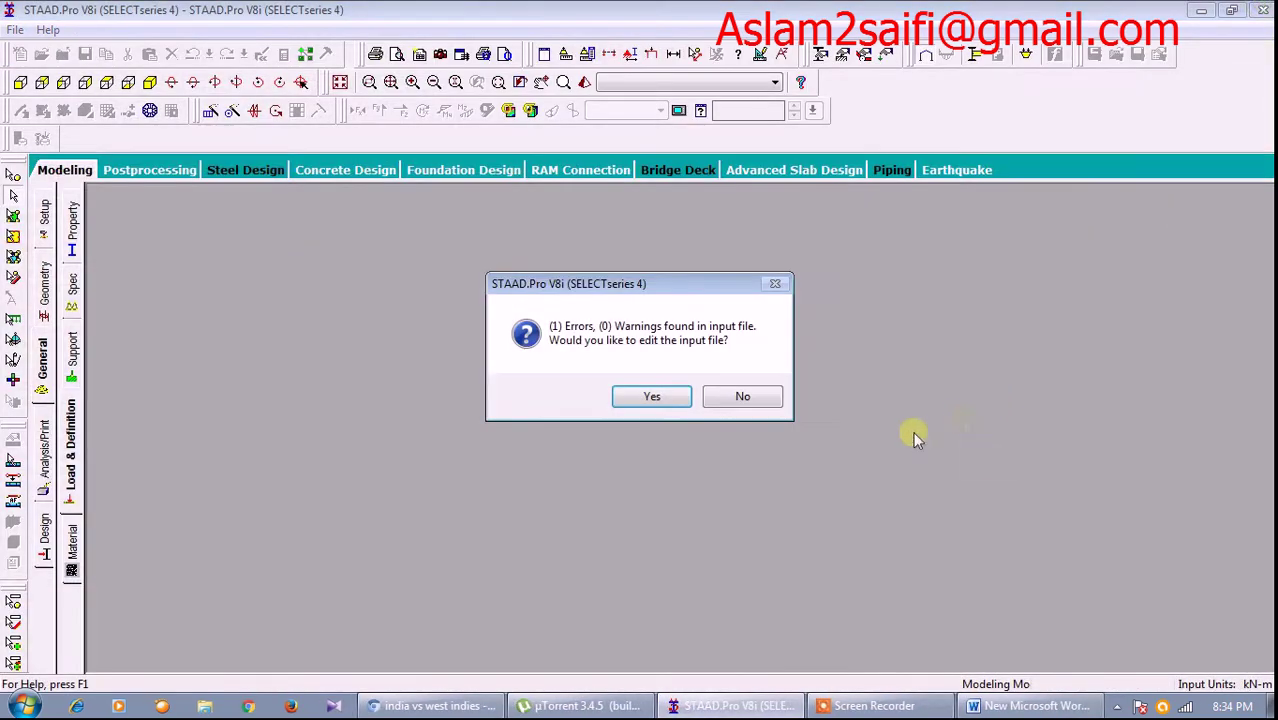
click(741, 397)
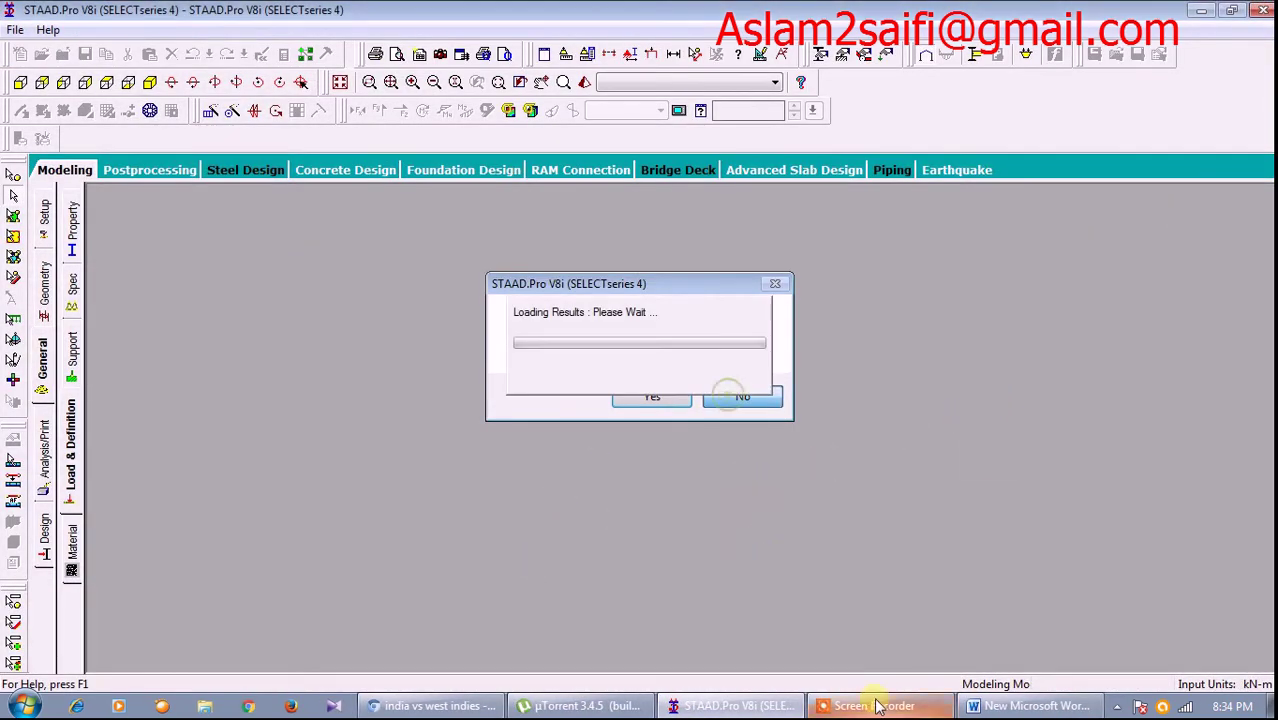
click(987, 707)
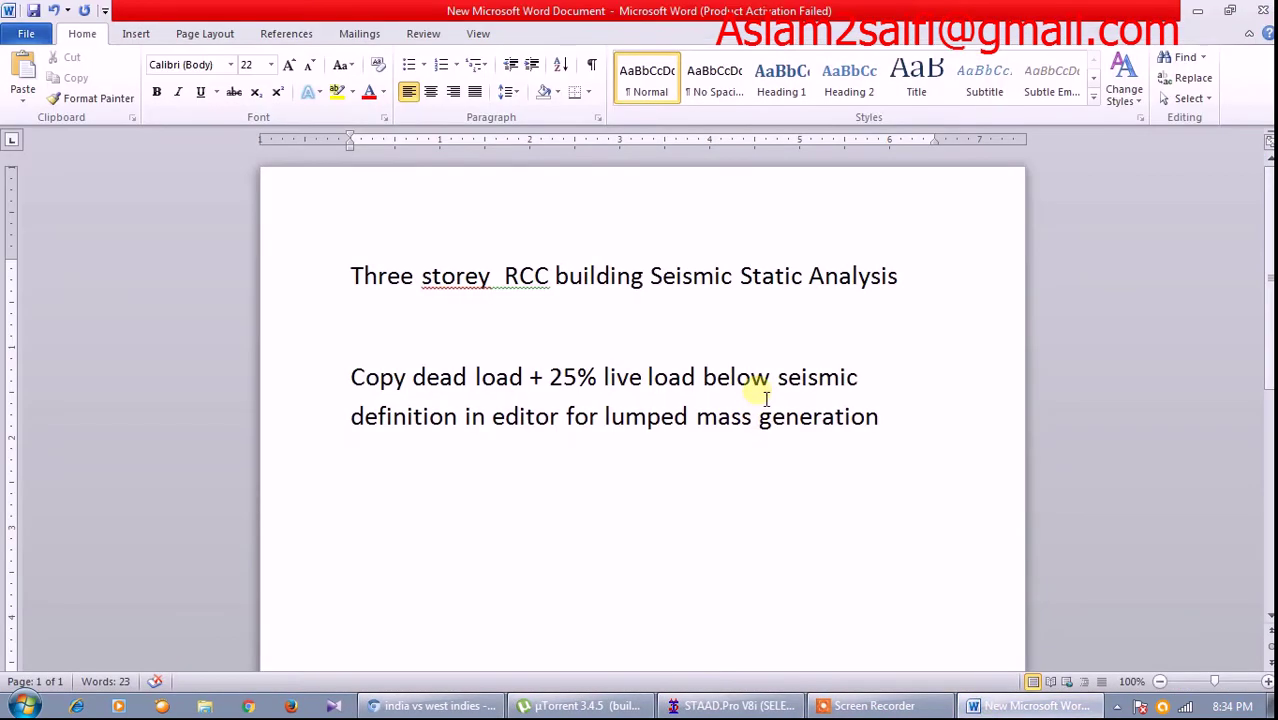
- Add Word notes 'remove sign and gy (direction)' and 'change load into weight'
key(Return)
text(and remove sign)
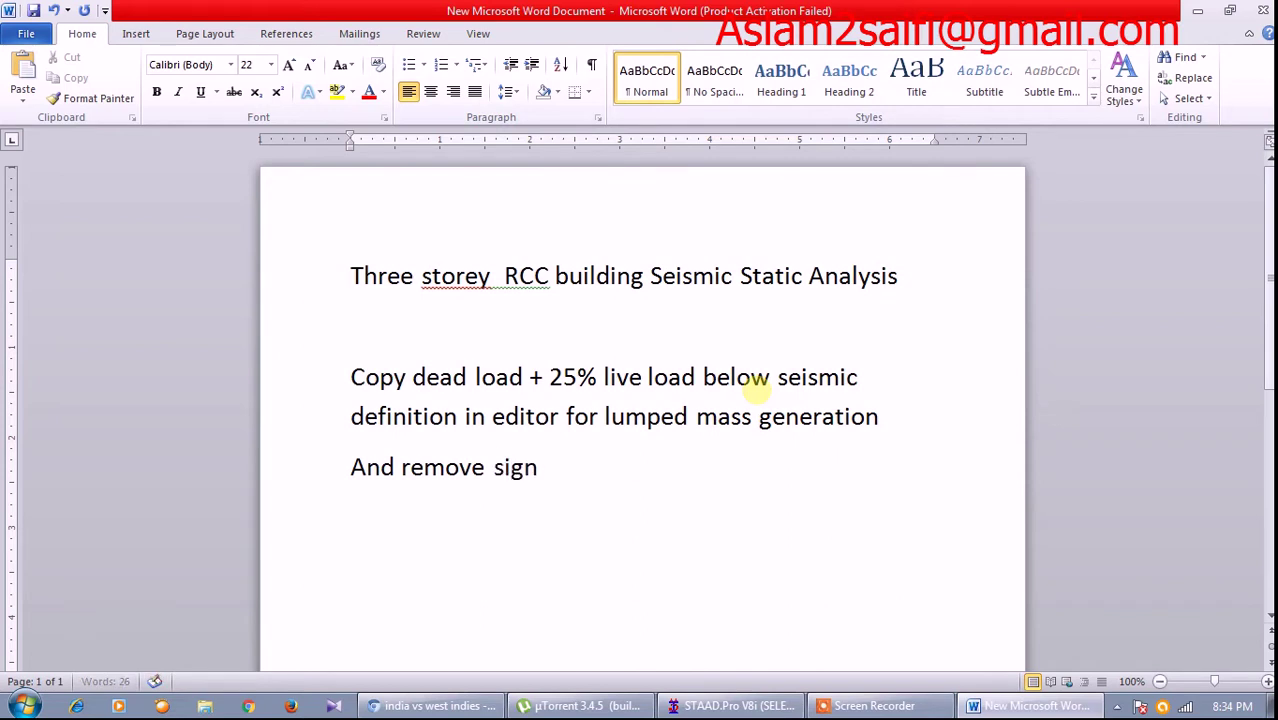
text( and)
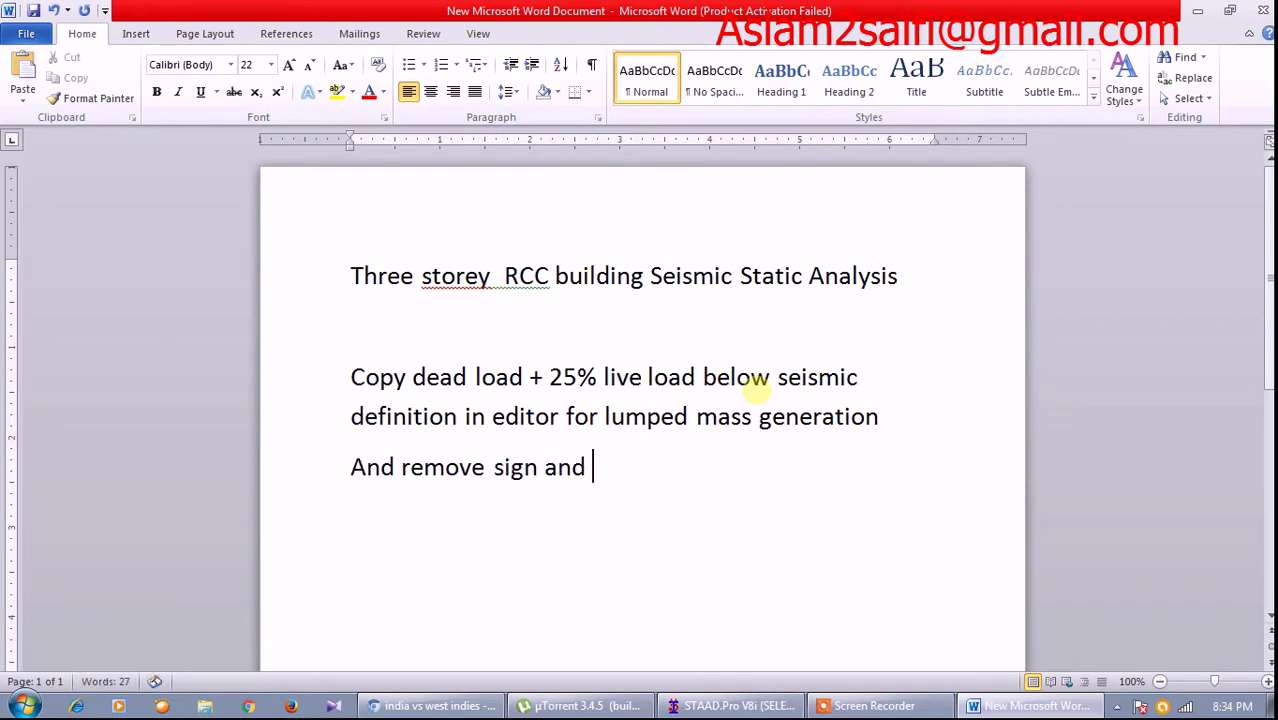
text( g)
text(direction))
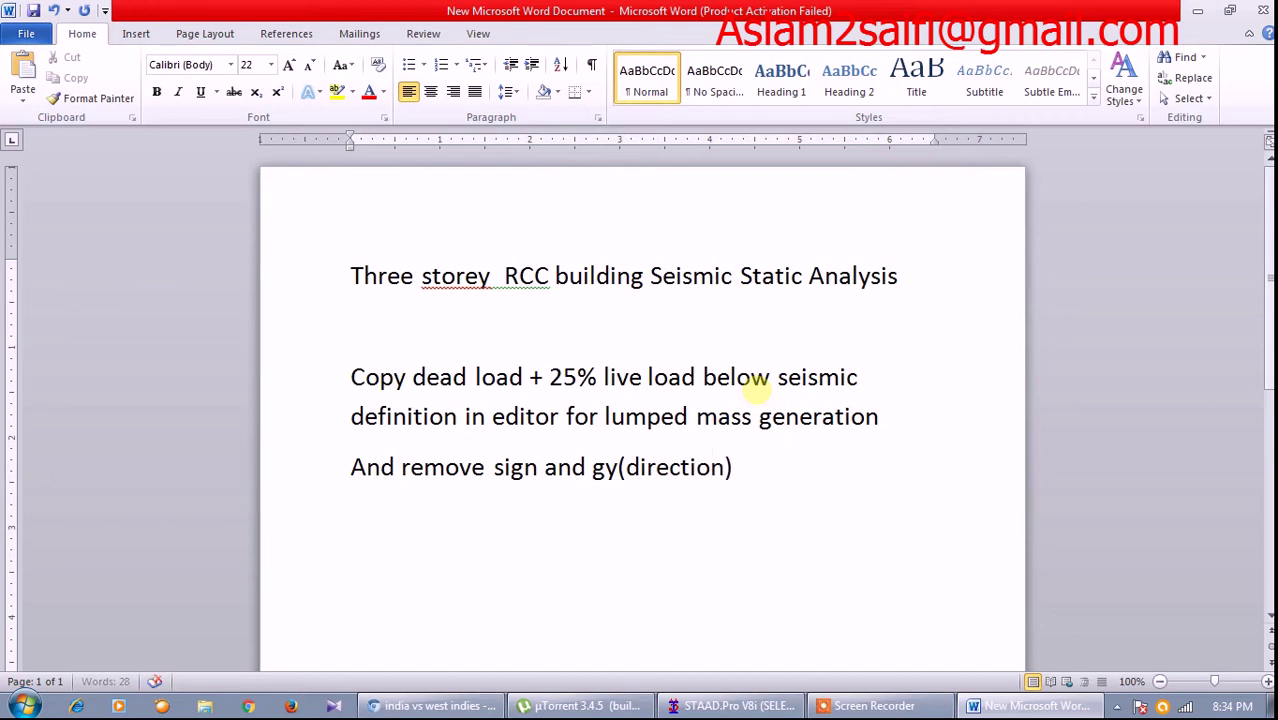
key(Return)
text(a)
text(d loa)
key(BackSpace)
text(change load)
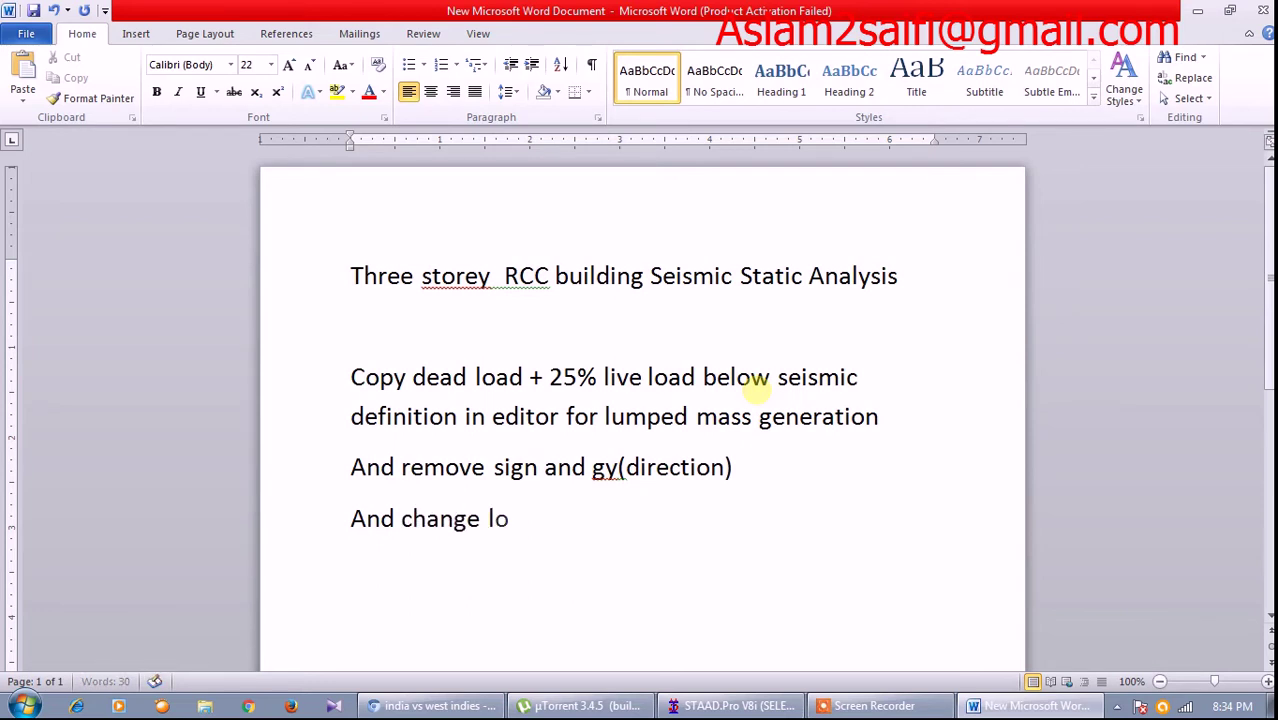
text( into weight)
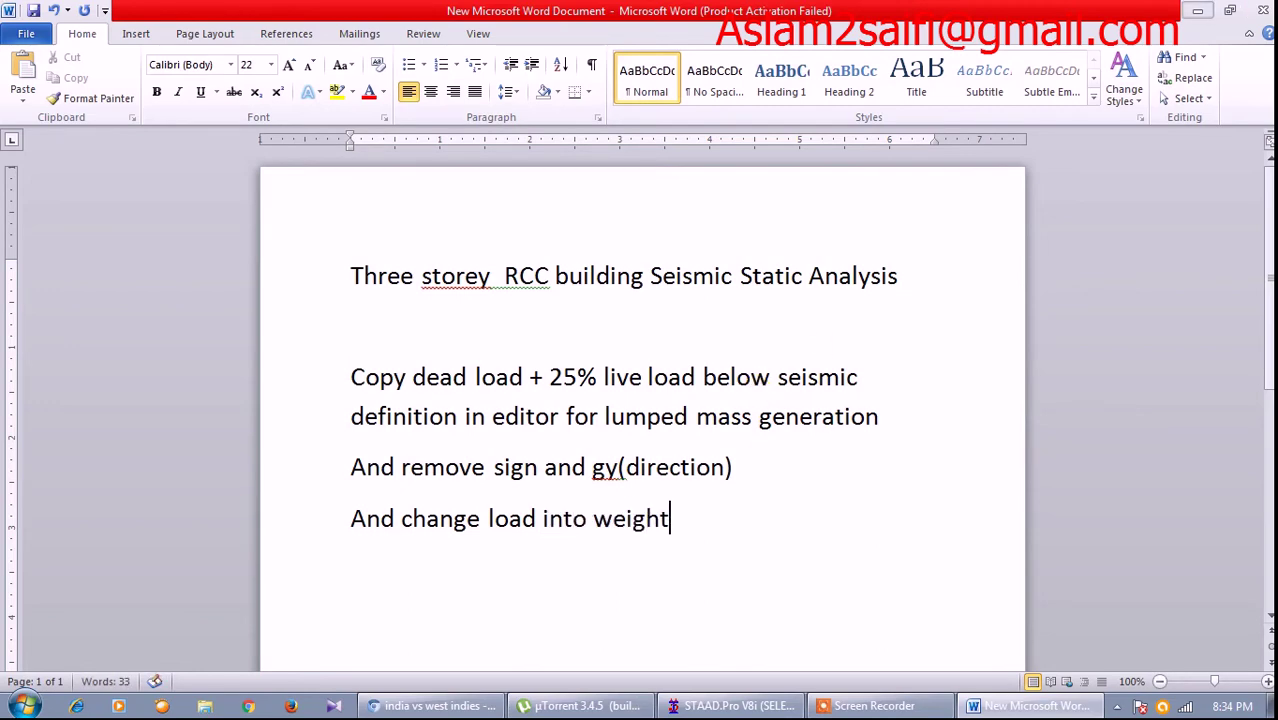
click(1197, 10)
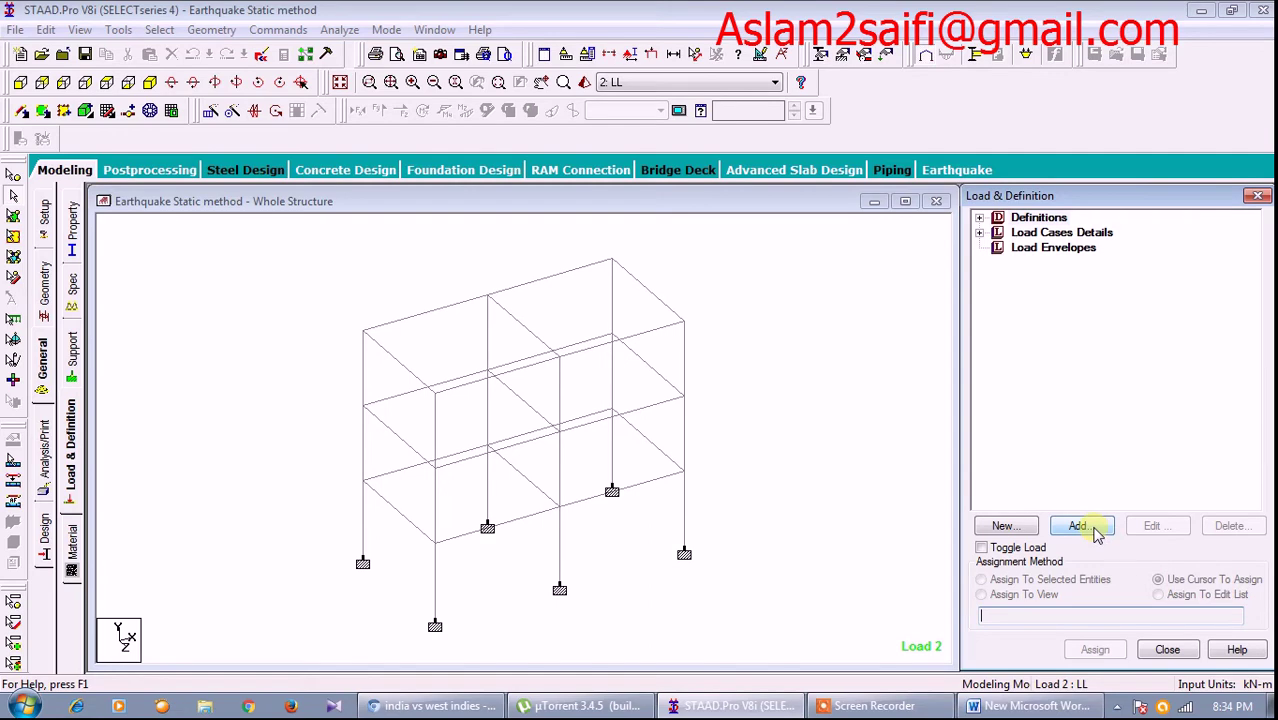
- Add Seismic load case 3 titled eqx
click(1055, 232)
click(1078, 526)
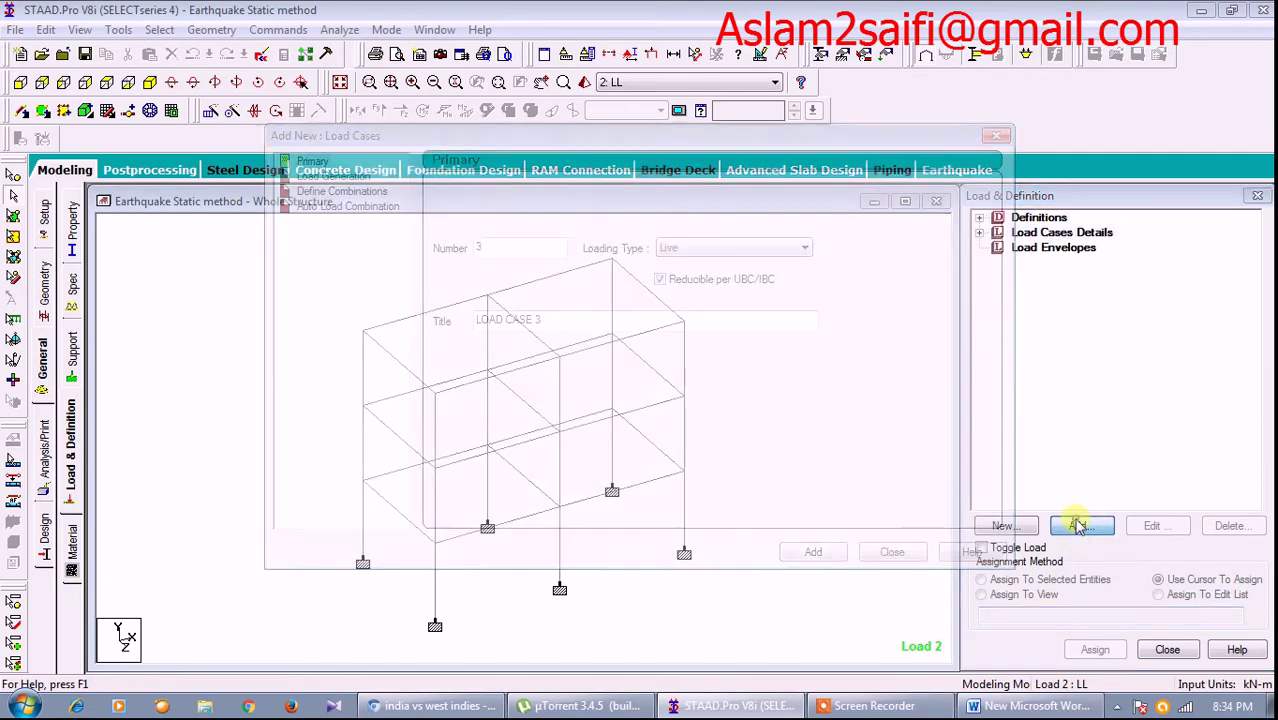
click(670, 248)
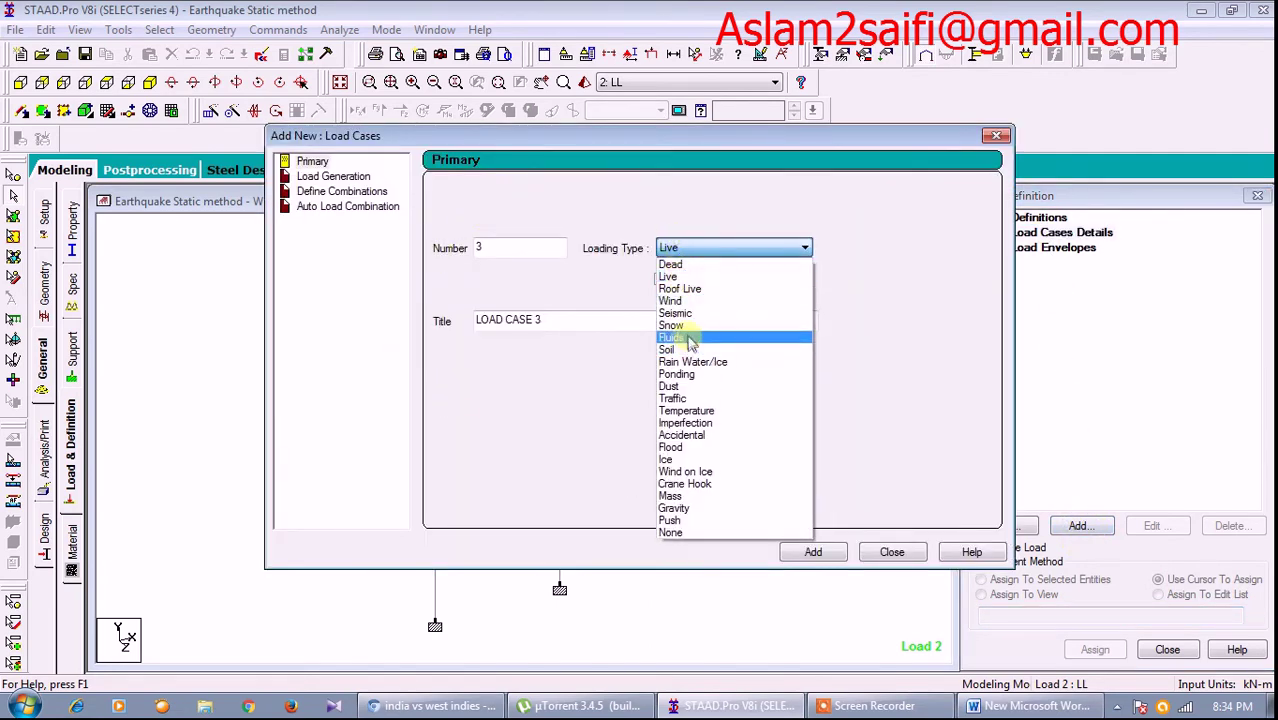
click(676, 313)
double_click(562, 319)
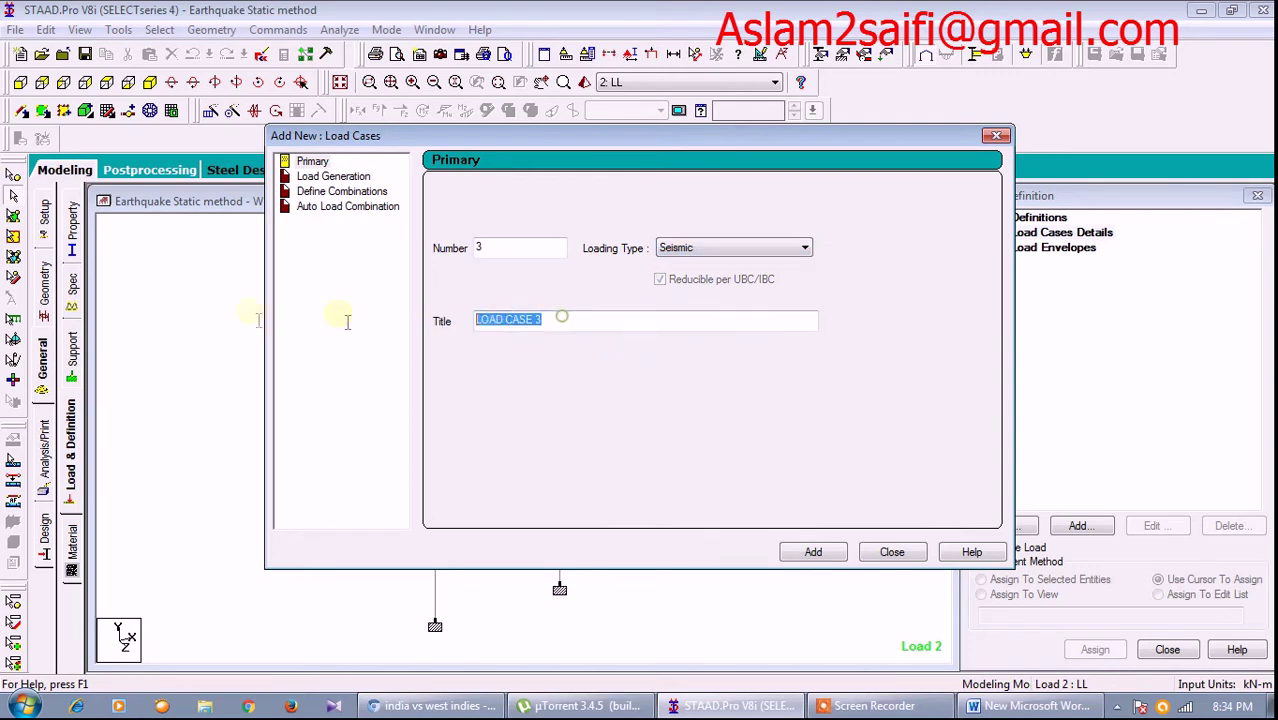
text(eqx)
click(814, 553)
- Add Seismic load case 4 titled exz and close the load case form
click(688, 248)
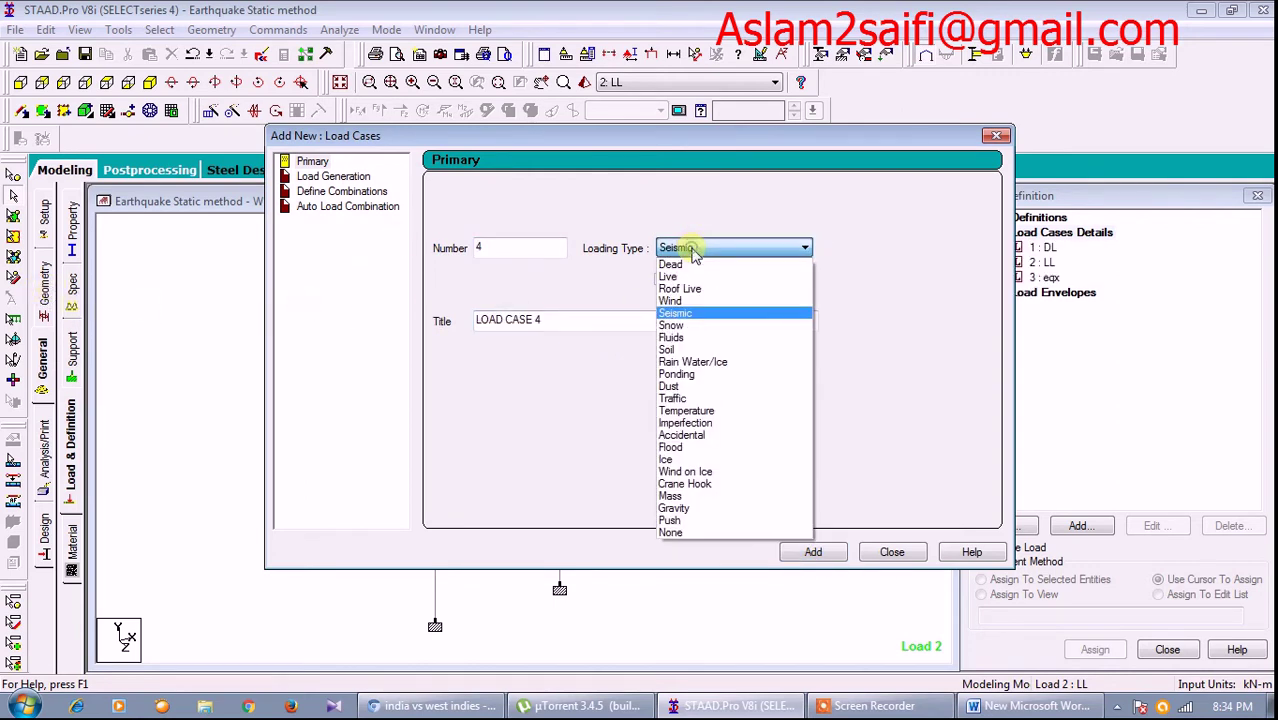
click(684, 313)
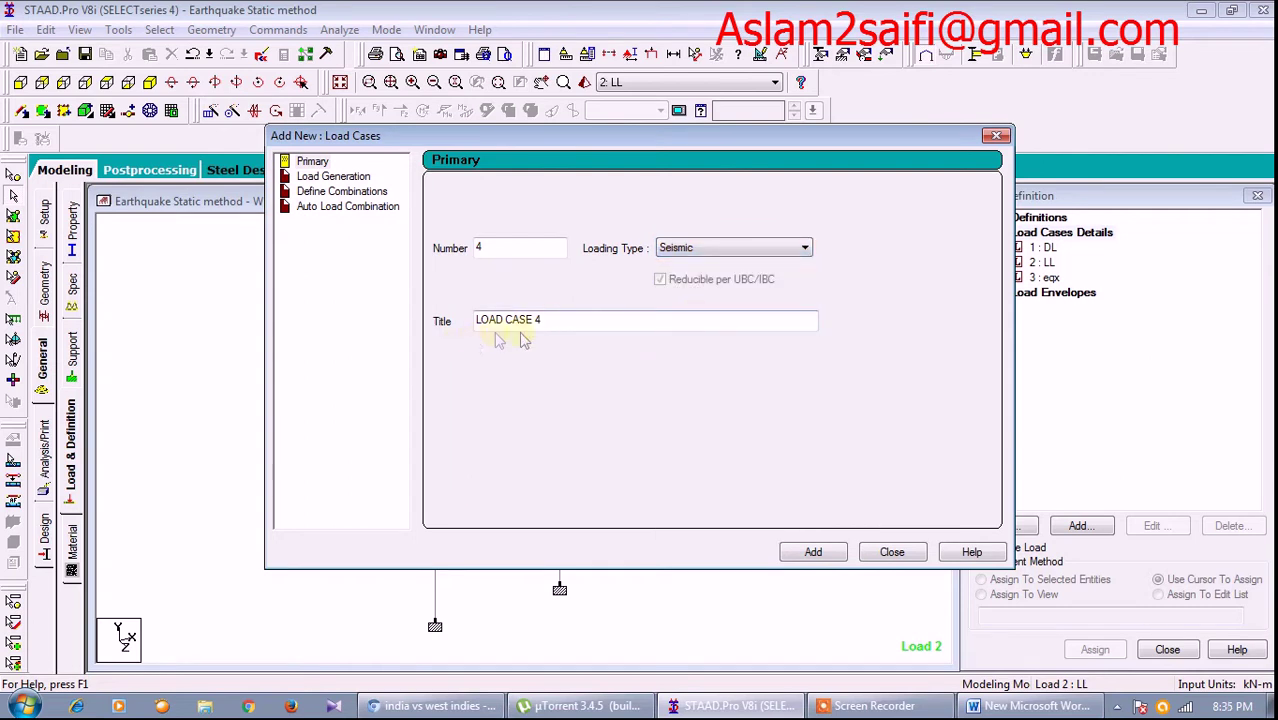
drag(578, 331, 335, 318)
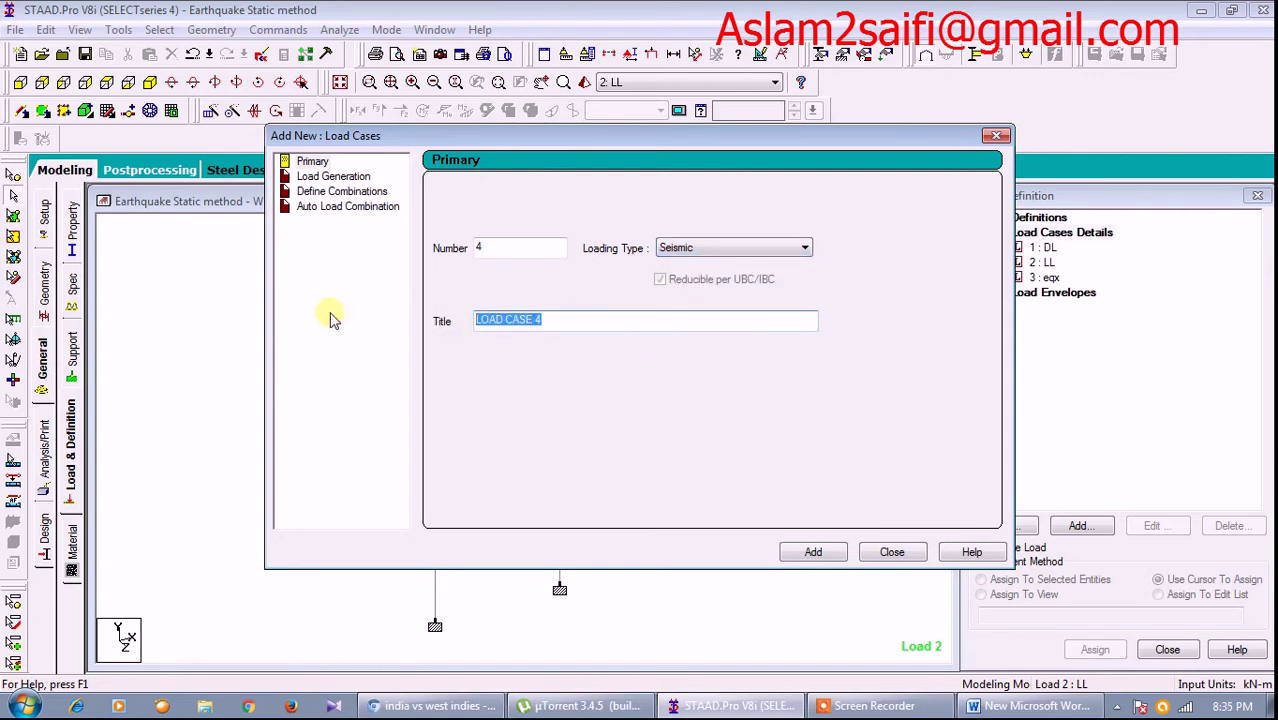
text(ex)
text(z)
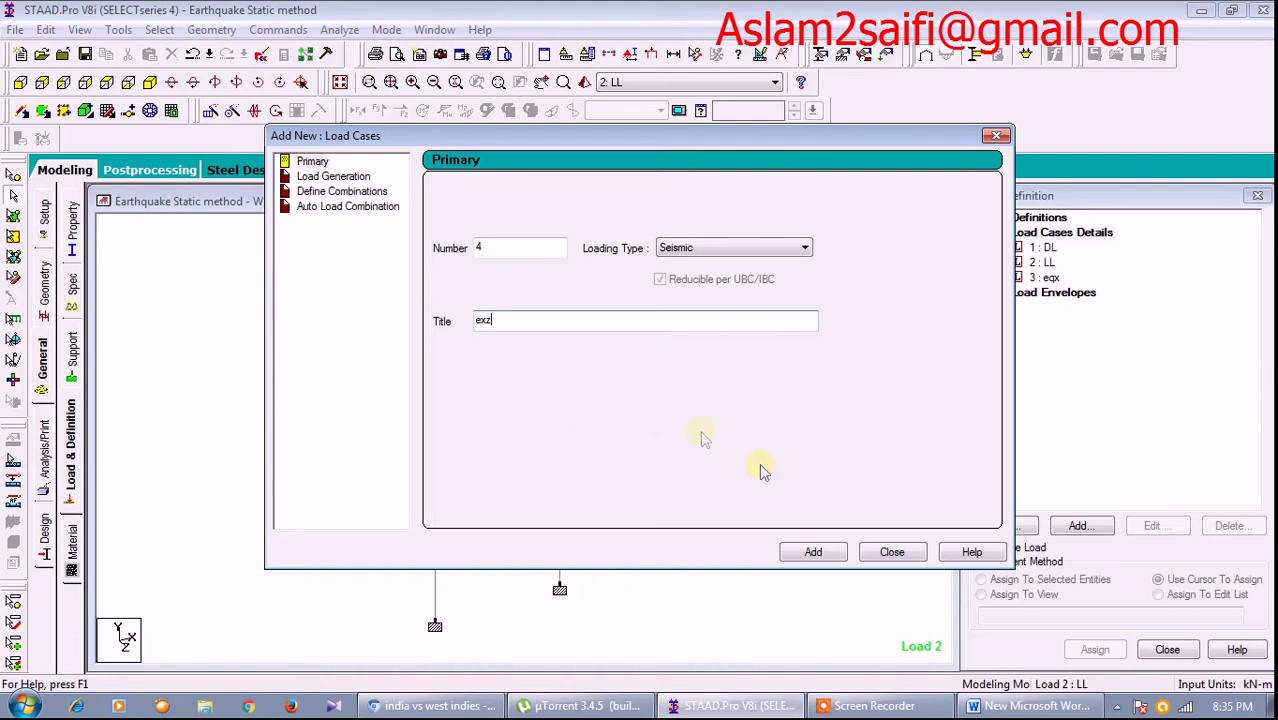
click(818, 553)
click(888, 553)
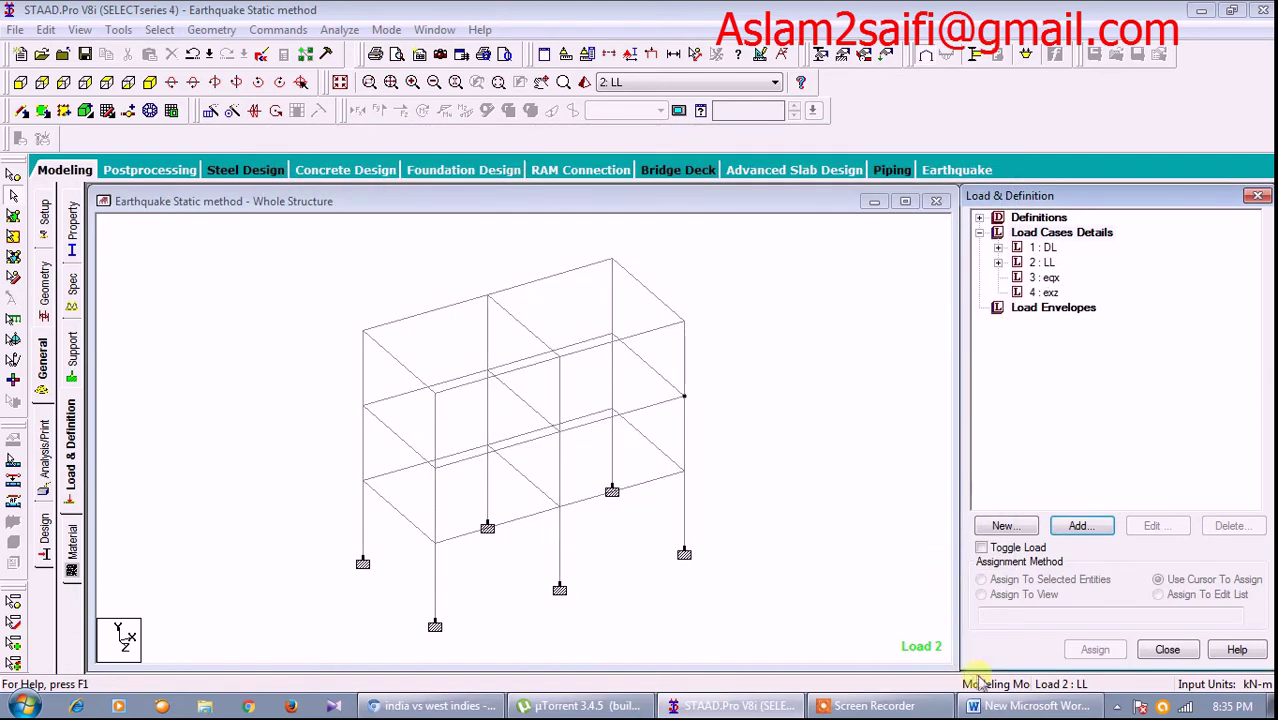
click(866, 706)
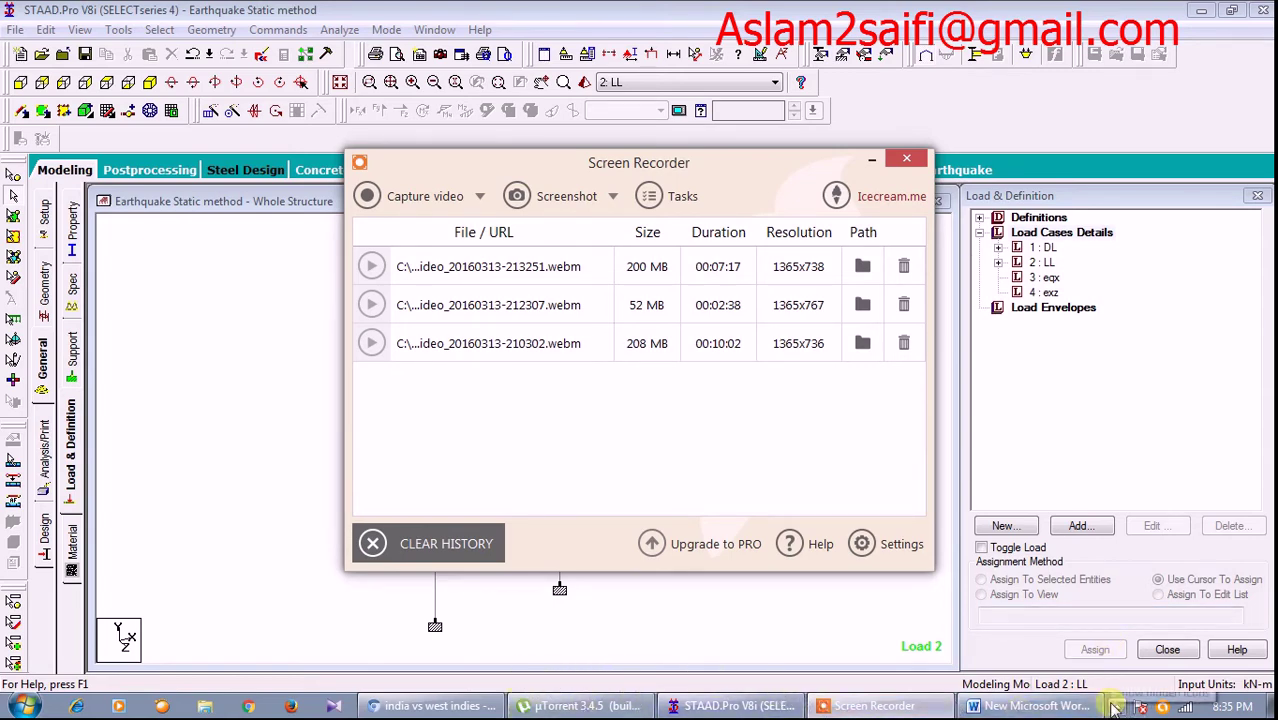
- Pause the Icecream screen recording and begin a fresh Word note with 'now'
click(1117, 706)
click(1084, 628)
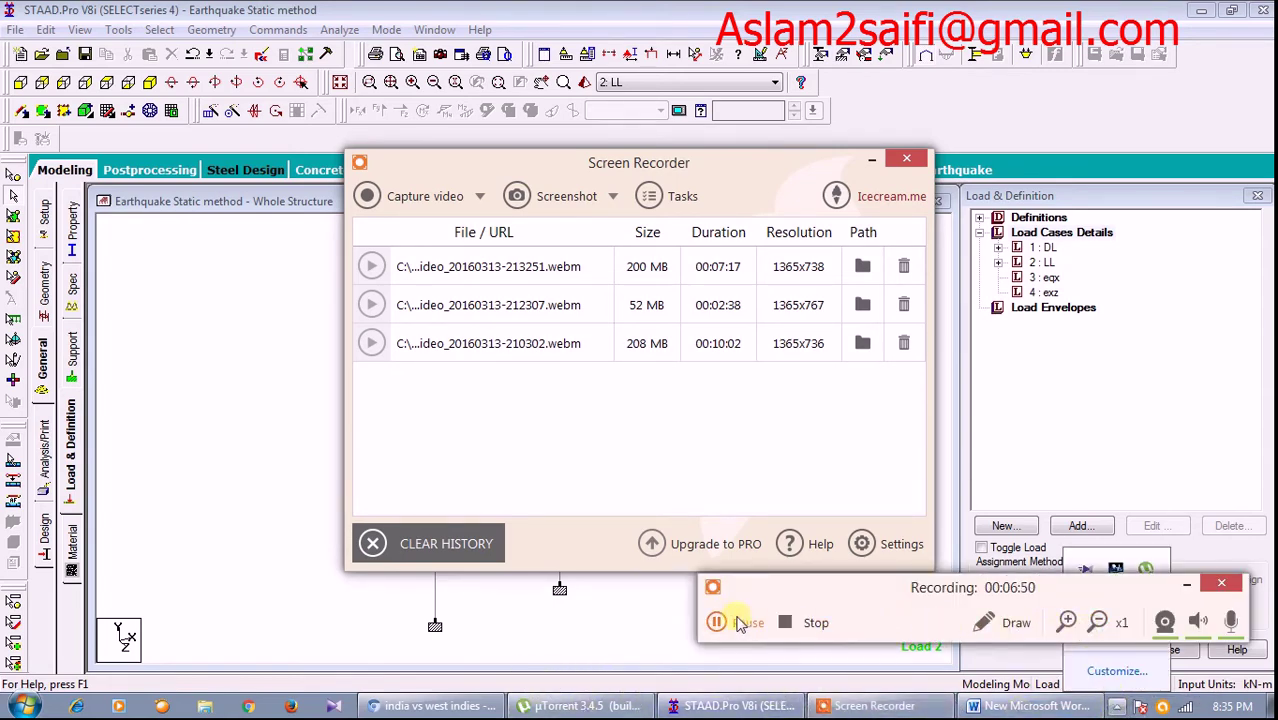
click(740, 622)
key(BackSpace)
text(now make)
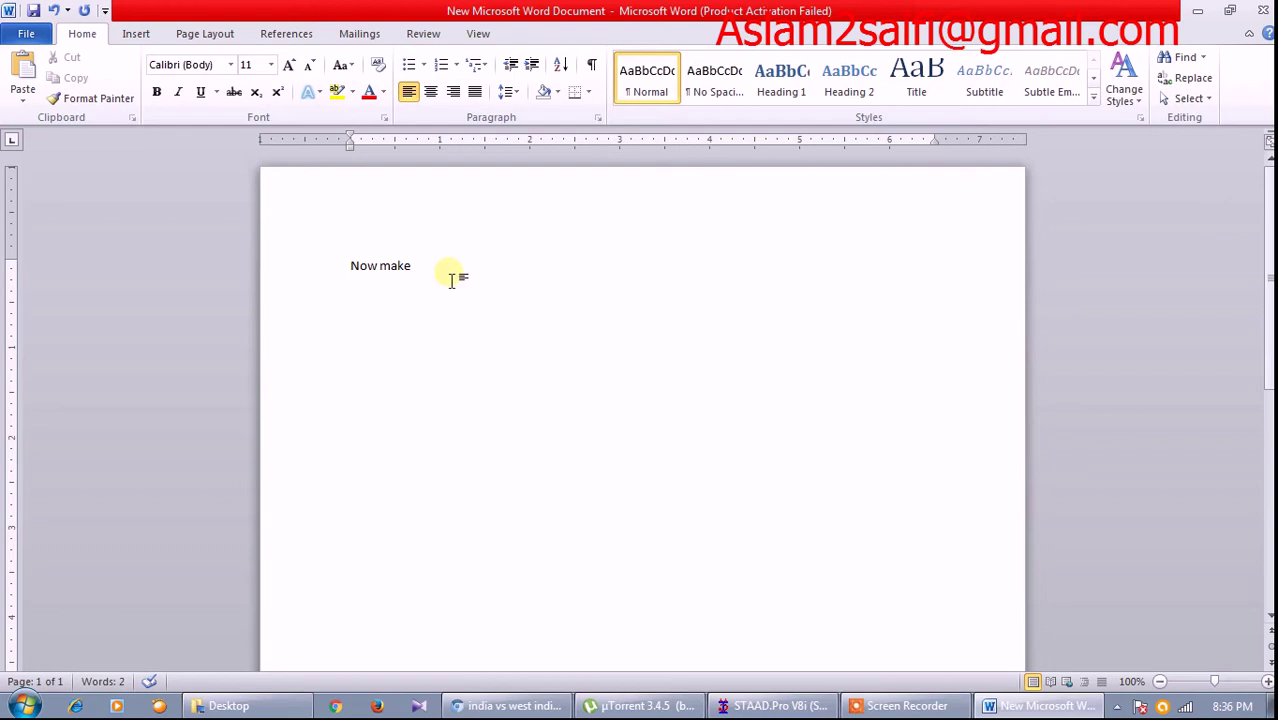
- Set 'Now make' to 16 pt and note moving seismic cases Eqx and EQz above dead load
drag(446, 270, 348, 264)
click(288, 65)
click(288, 65)
click(288, 65)
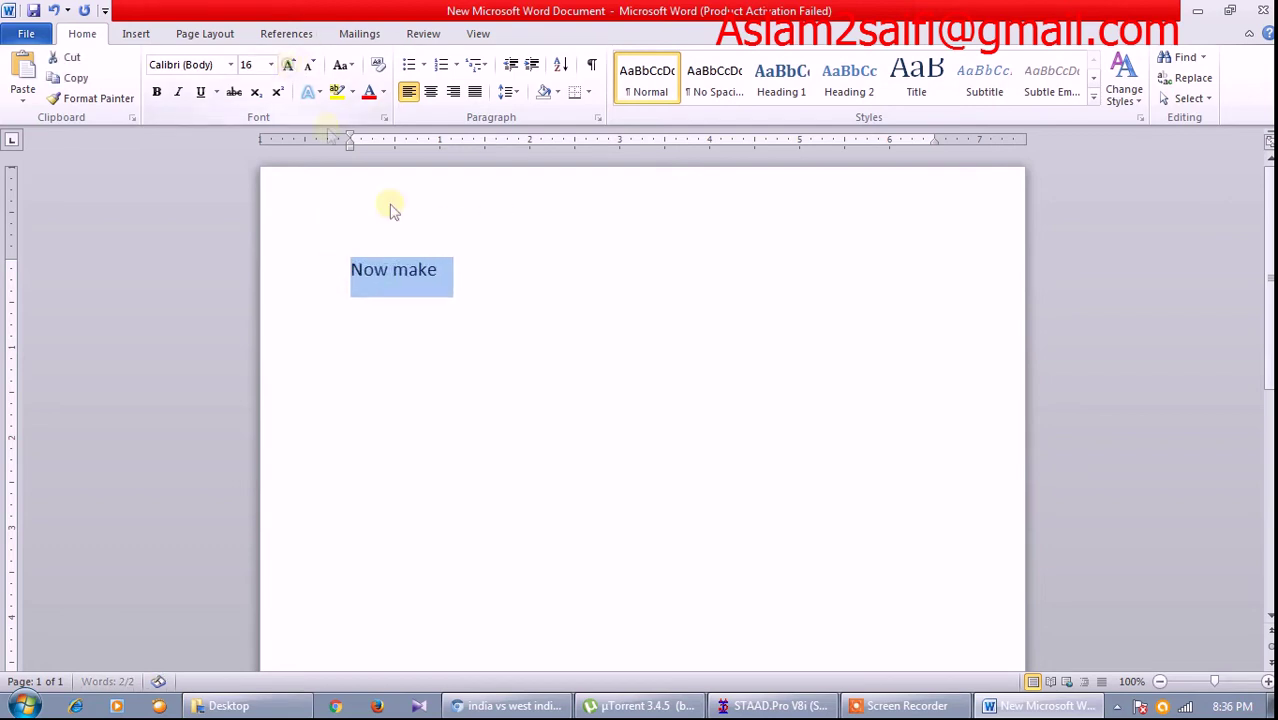
click(505, 285)
text(se)
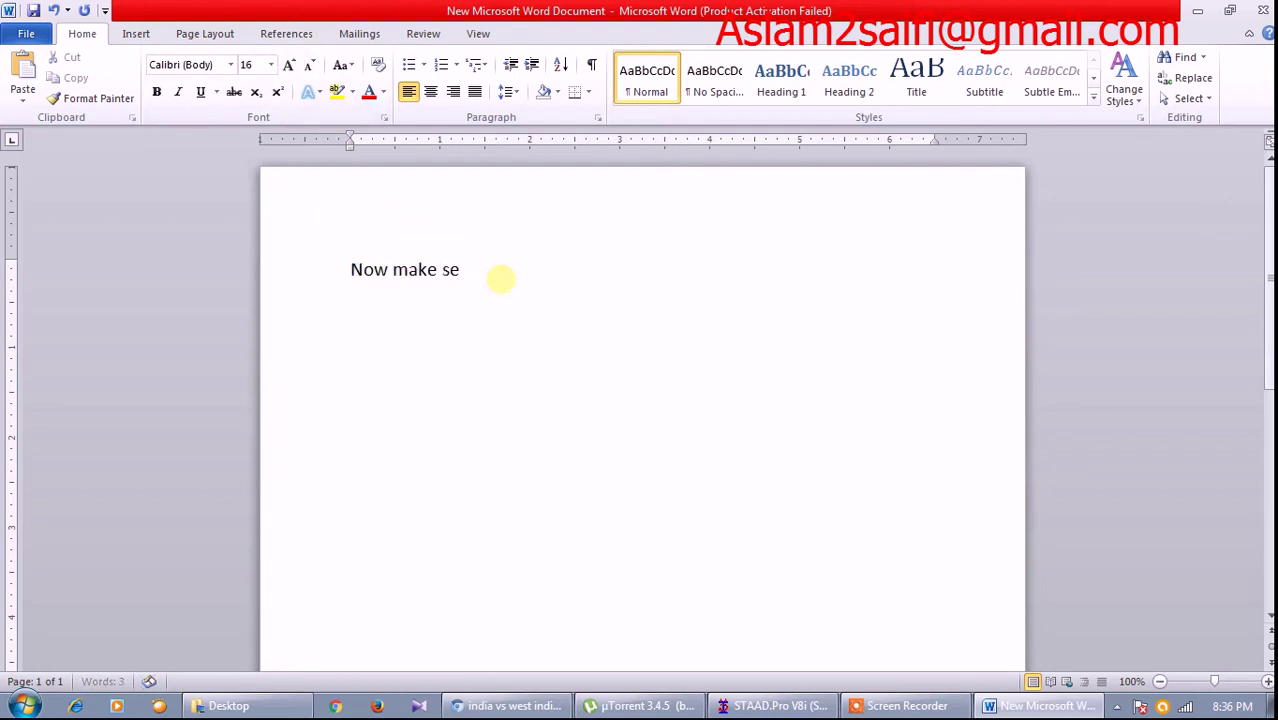
text(ismic )
text(load )
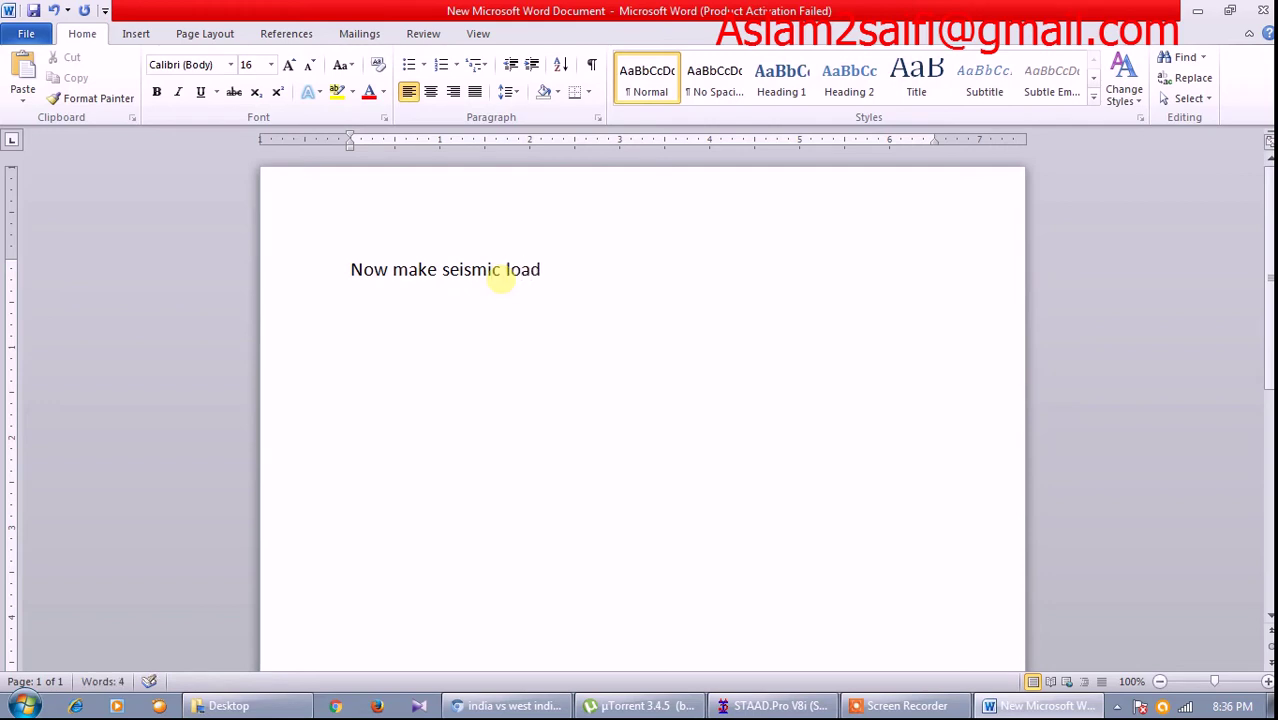
text(case Eqx)
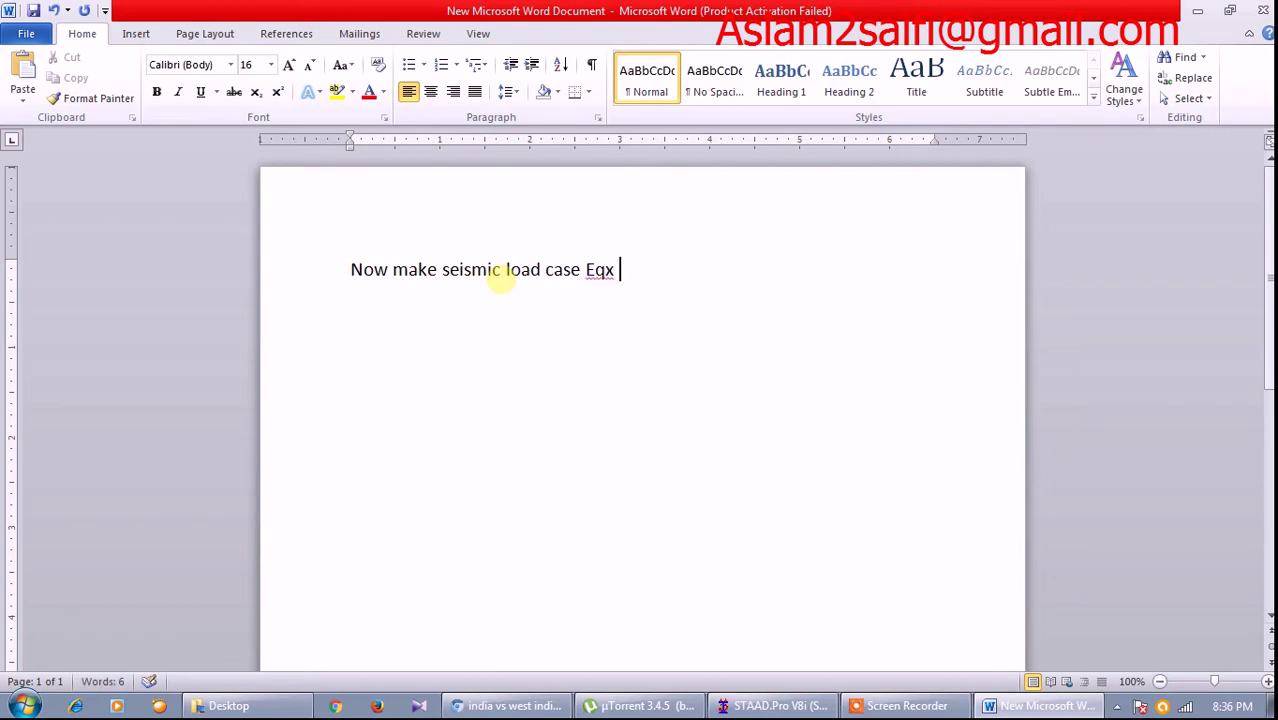
text( and)
text( EQZ)
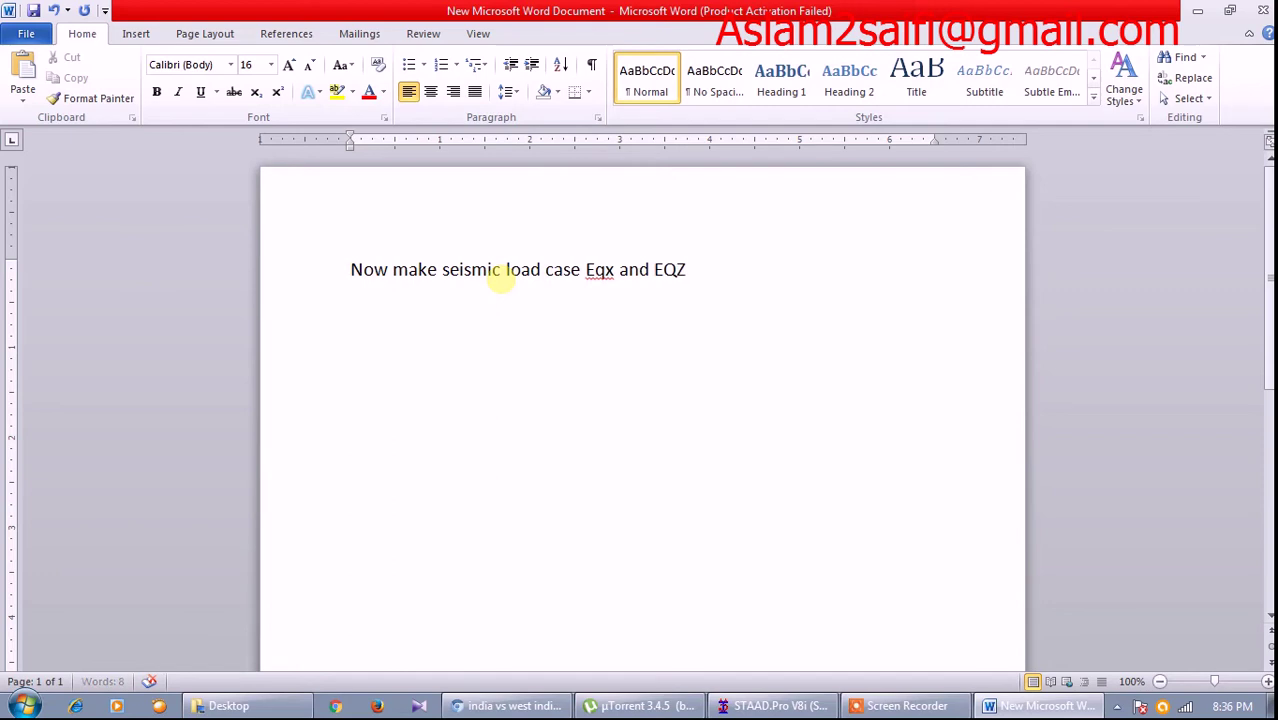
key(BackSpace)
text(z)
text(  and move thease case )
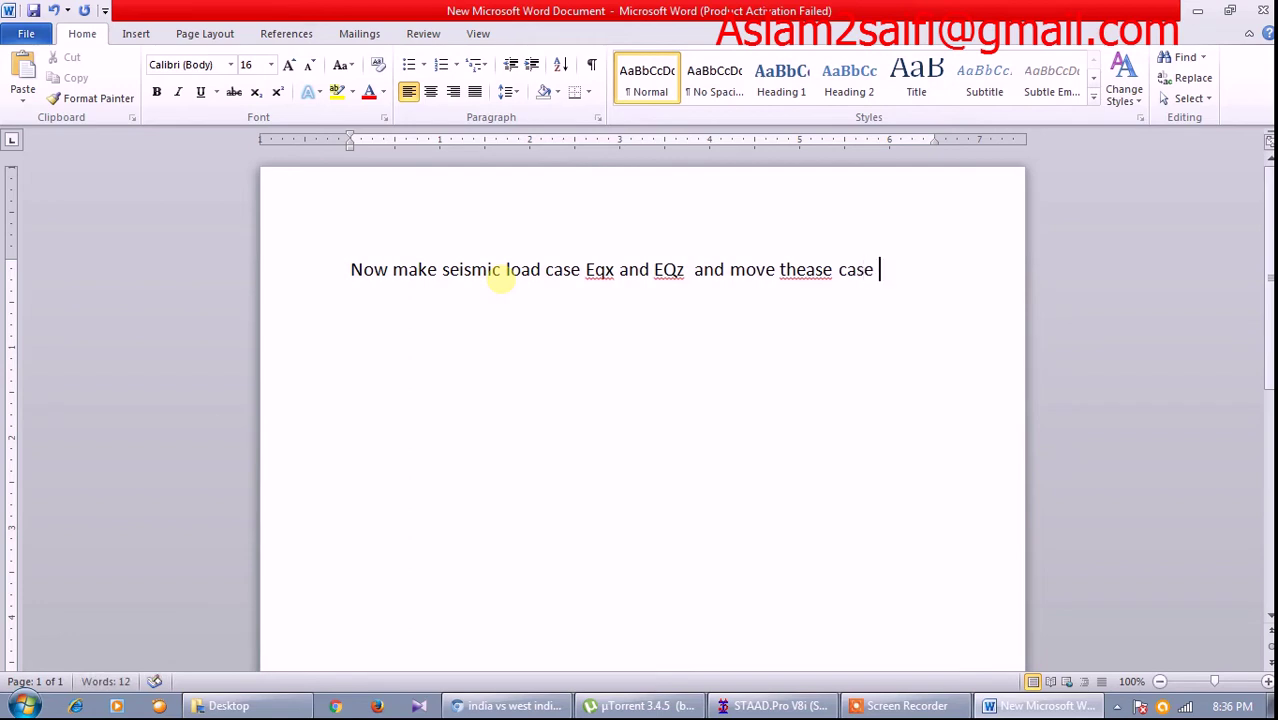
text(at)
text( top )
text(abo)
text(ve)
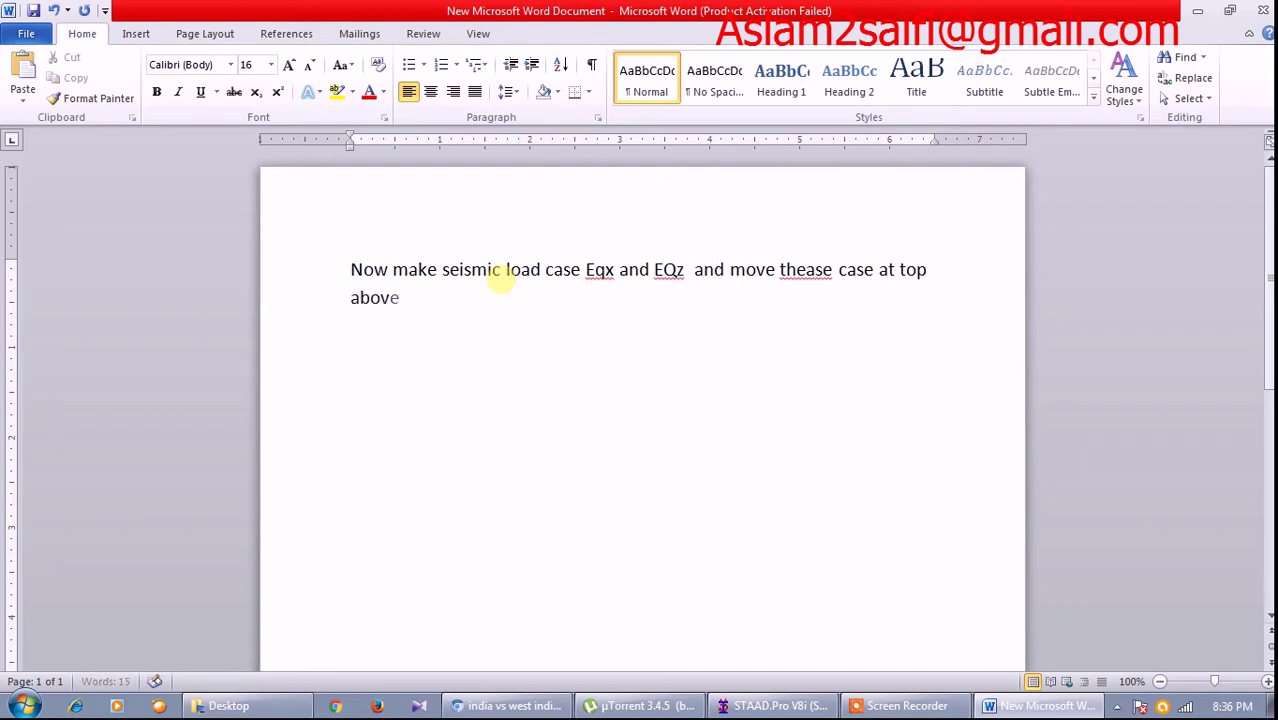
text( dead load)
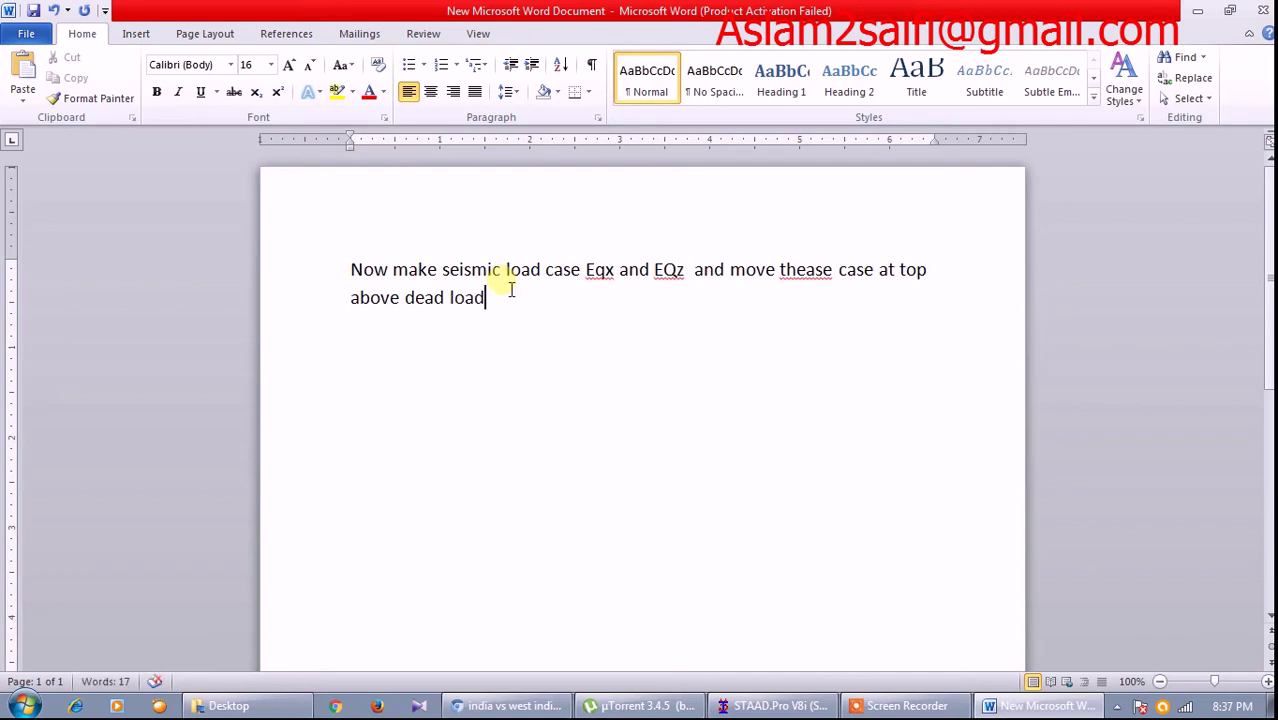
text( in editor)
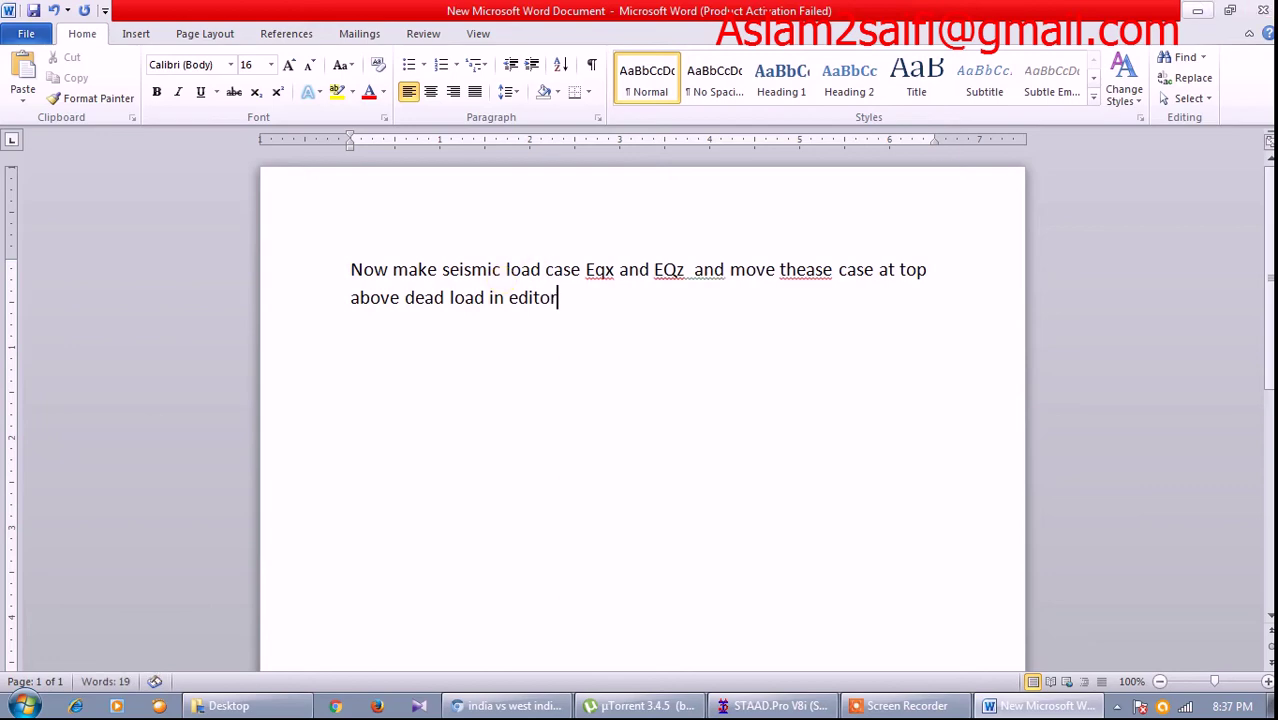
click(1199, 12)
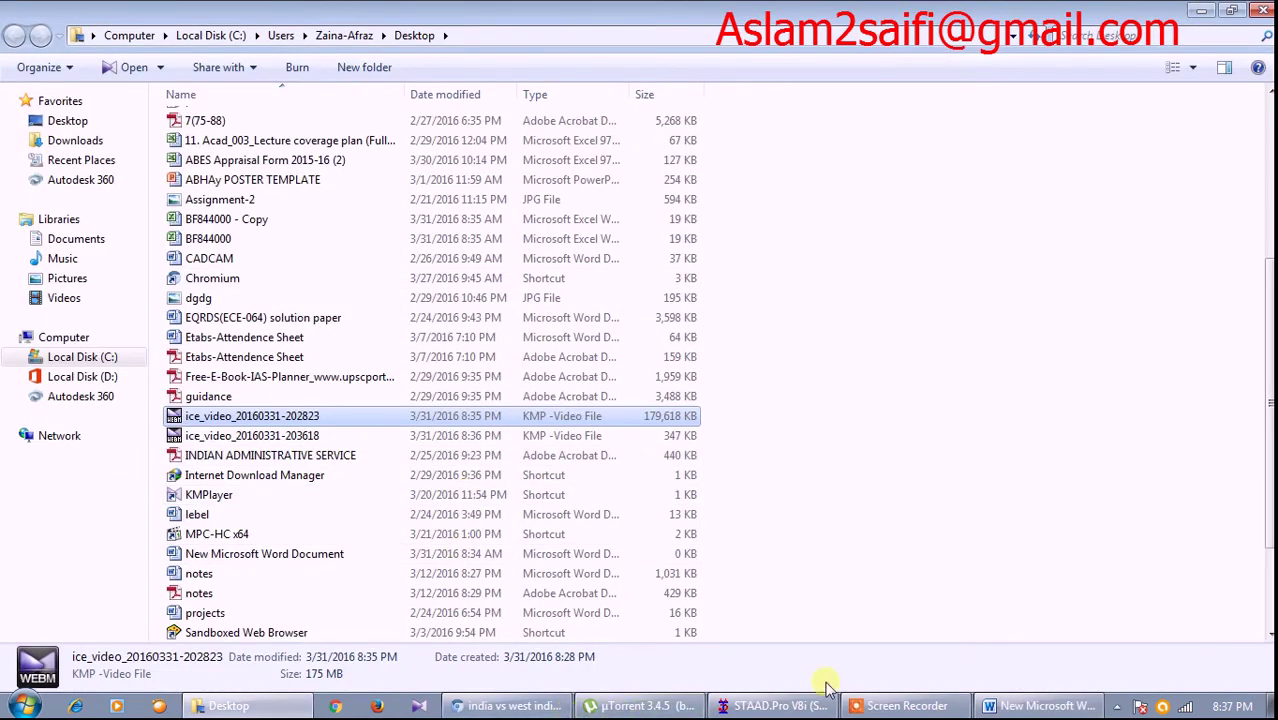
- Bring STAAD.Pro back and make seismic load case 3 : eqx current
click(778, 706)
click(1043, 277)
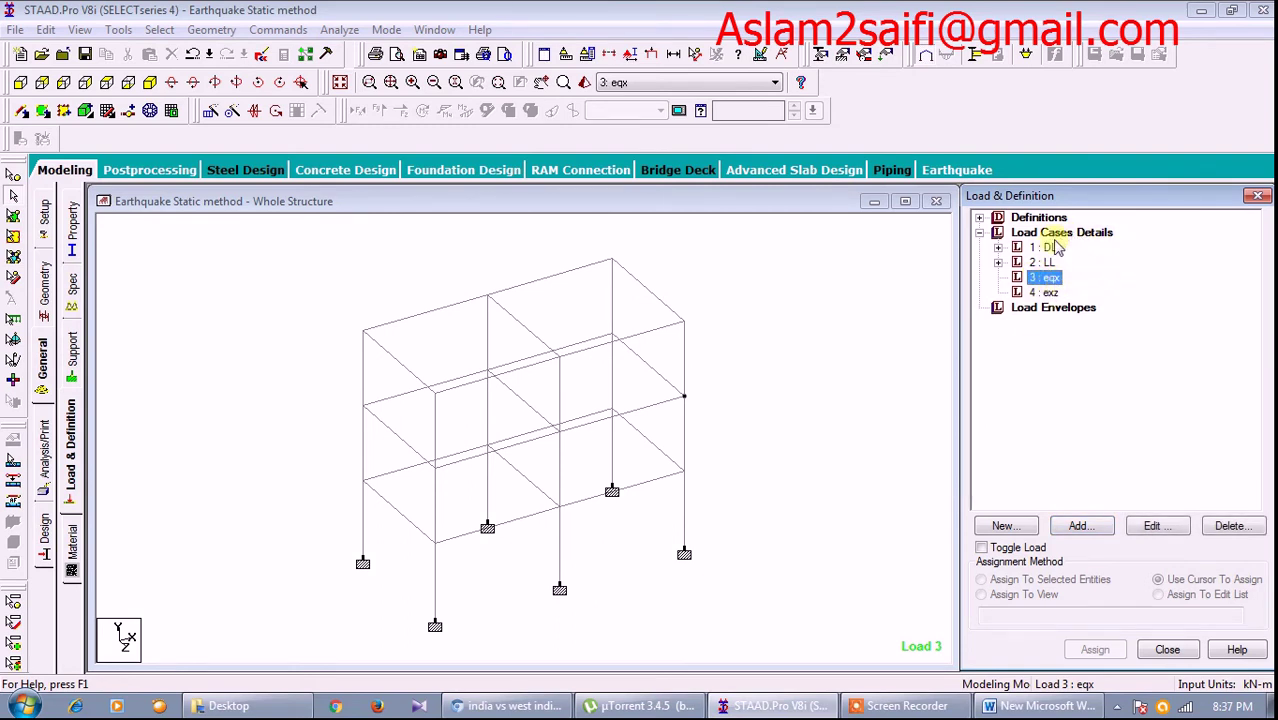
- Move the eqx and exz load case lines to just after the floor weight line, above dead load
click(266, 56)
click(535, 379)
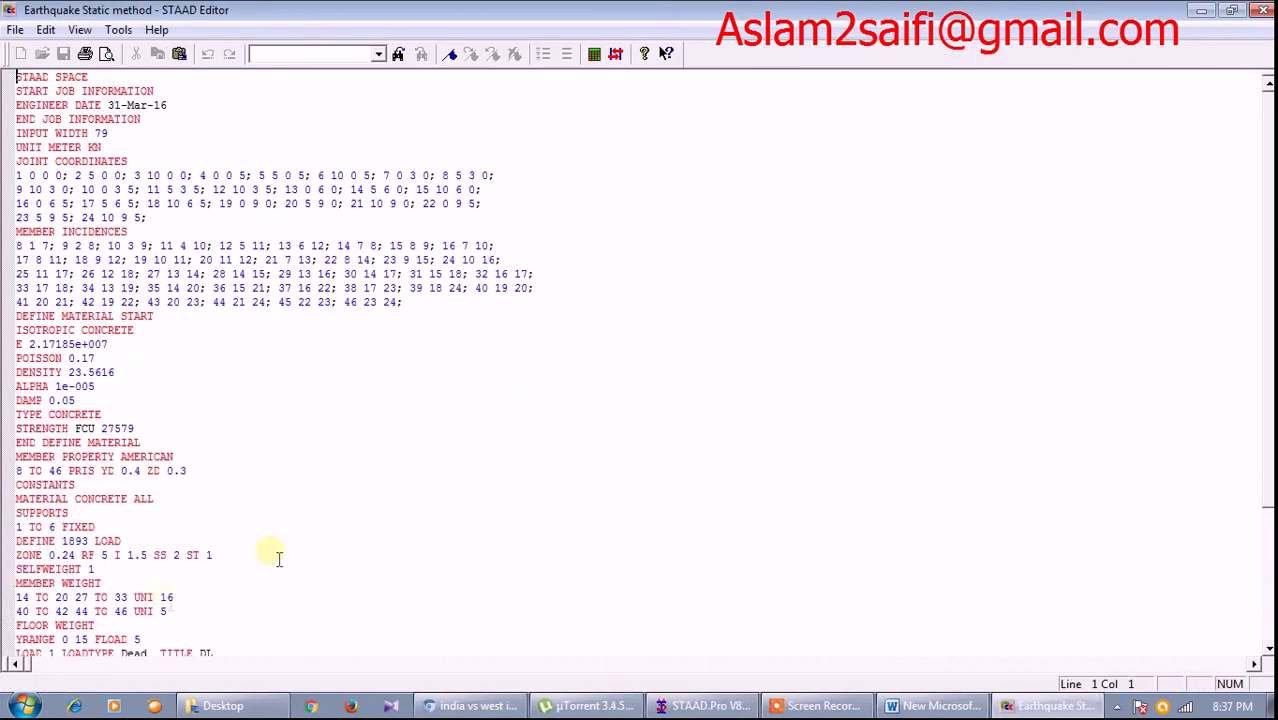
mouse_move(251, 443)
mouse_down()
mouse_move(240, 412)
mouse_move(18, 414)
mouse_up()
click(288, 455)
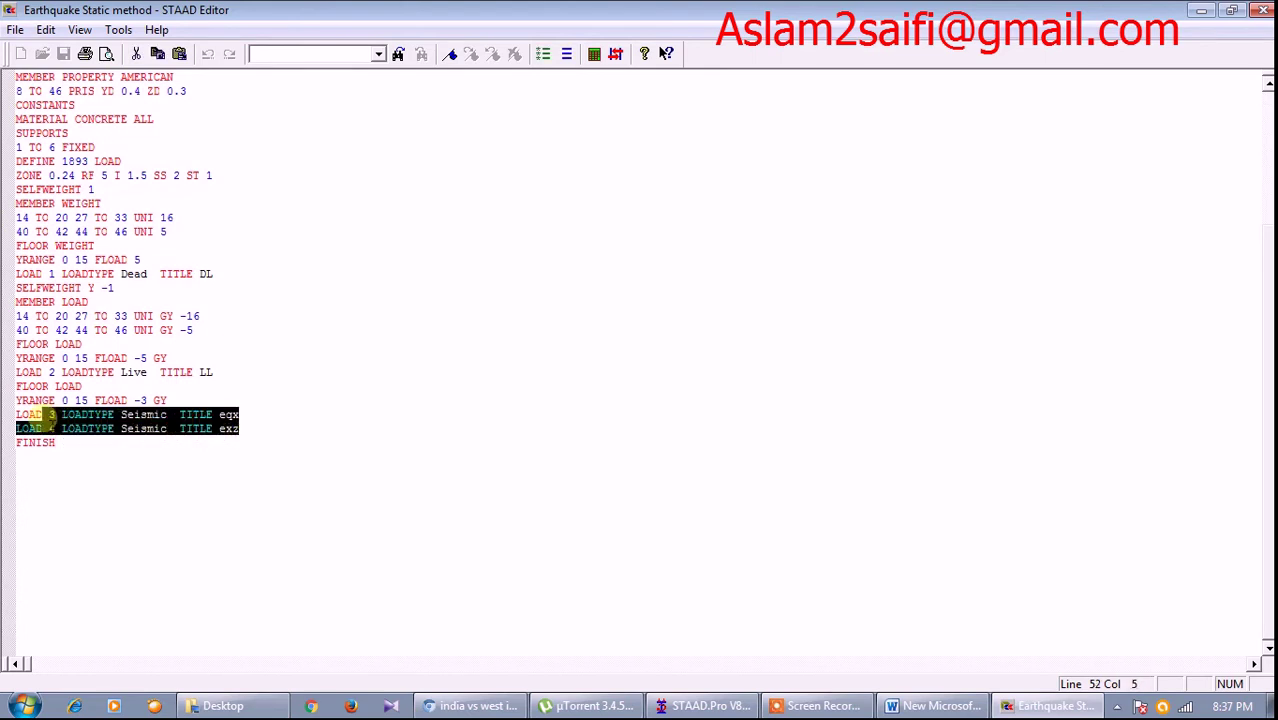
right_click(26, 417)
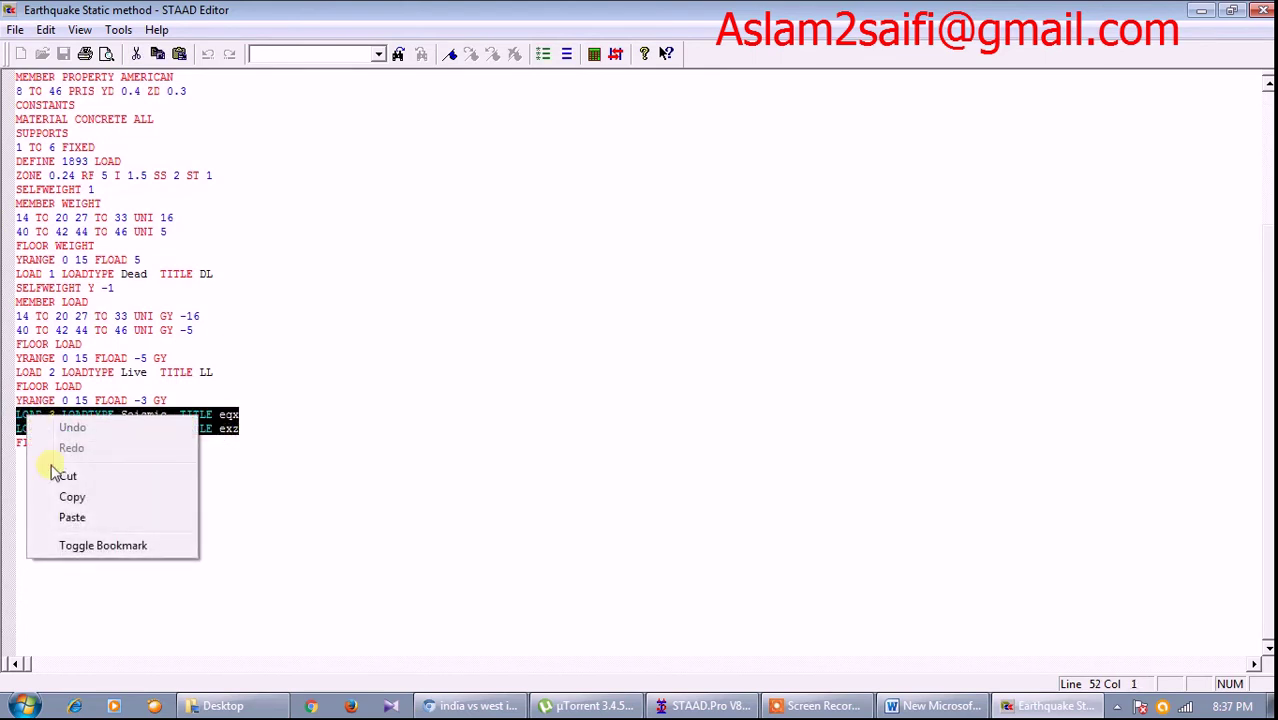
click(72, 476)
scroll(100, 460, up, 2)
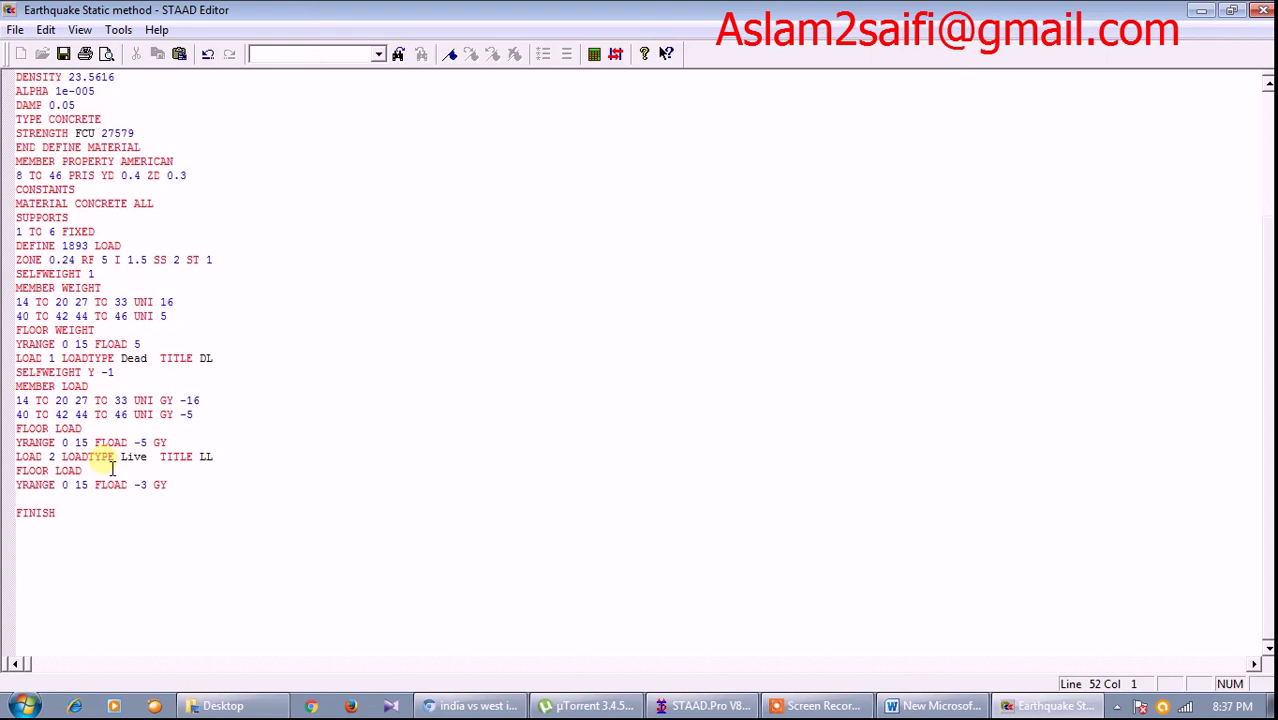
click(150, 344)
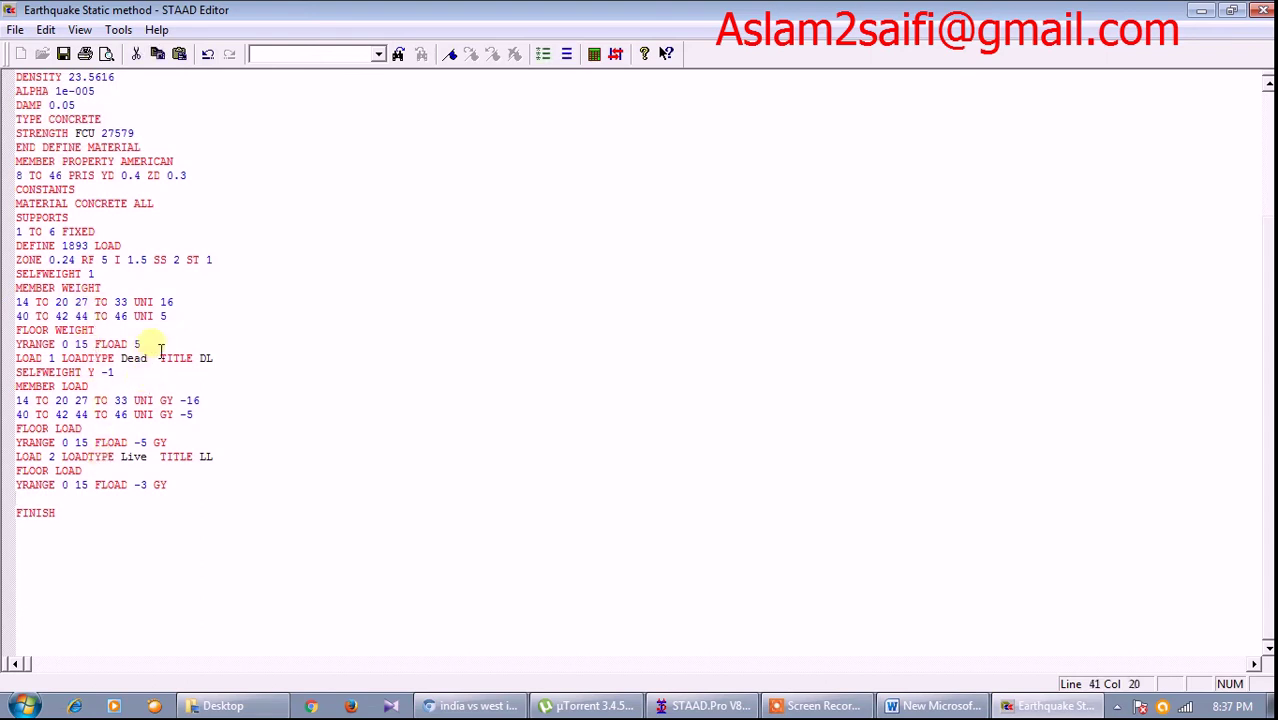
key(Return)
key(Return)
text(LOAD 3 LOADTYPE Seismic  TITLE eqx LOAD 4 LOADTYPE Seismic  TITLE exz)
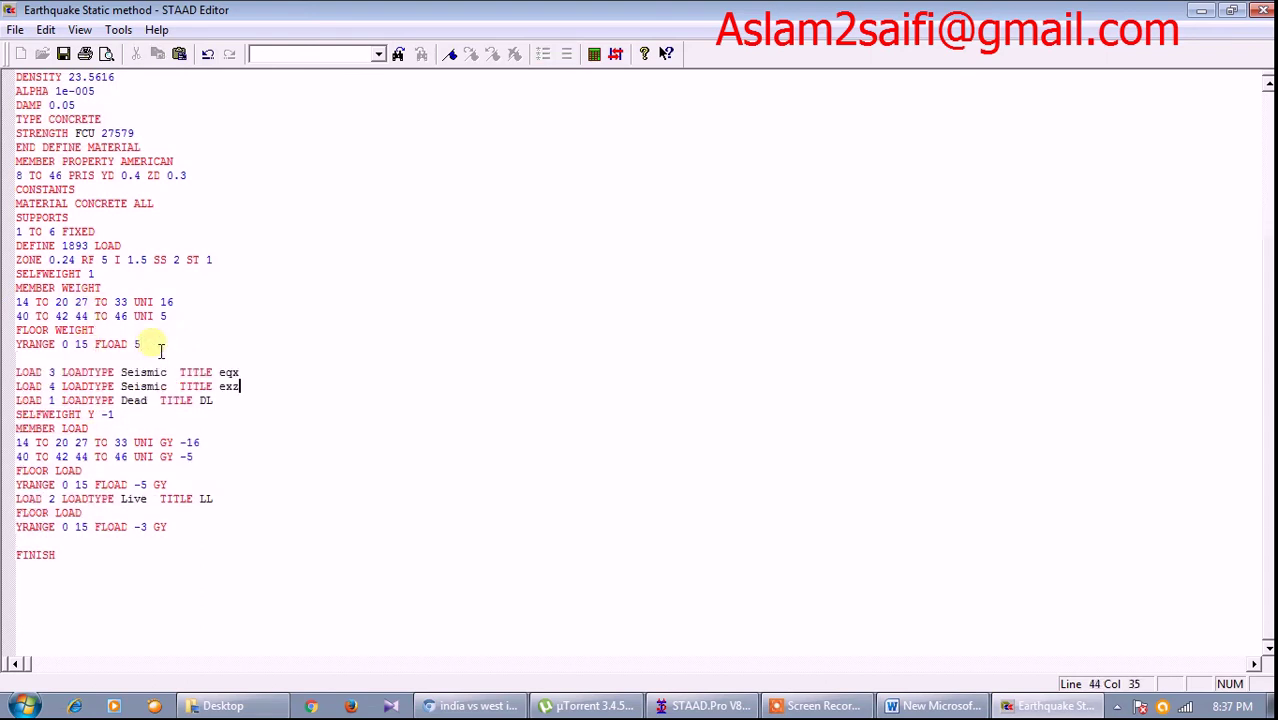
- Renumber the loads: eqx 1, exz 2, dead load 3, live load 4
double_click(52, 374)
double_click(53, 374)
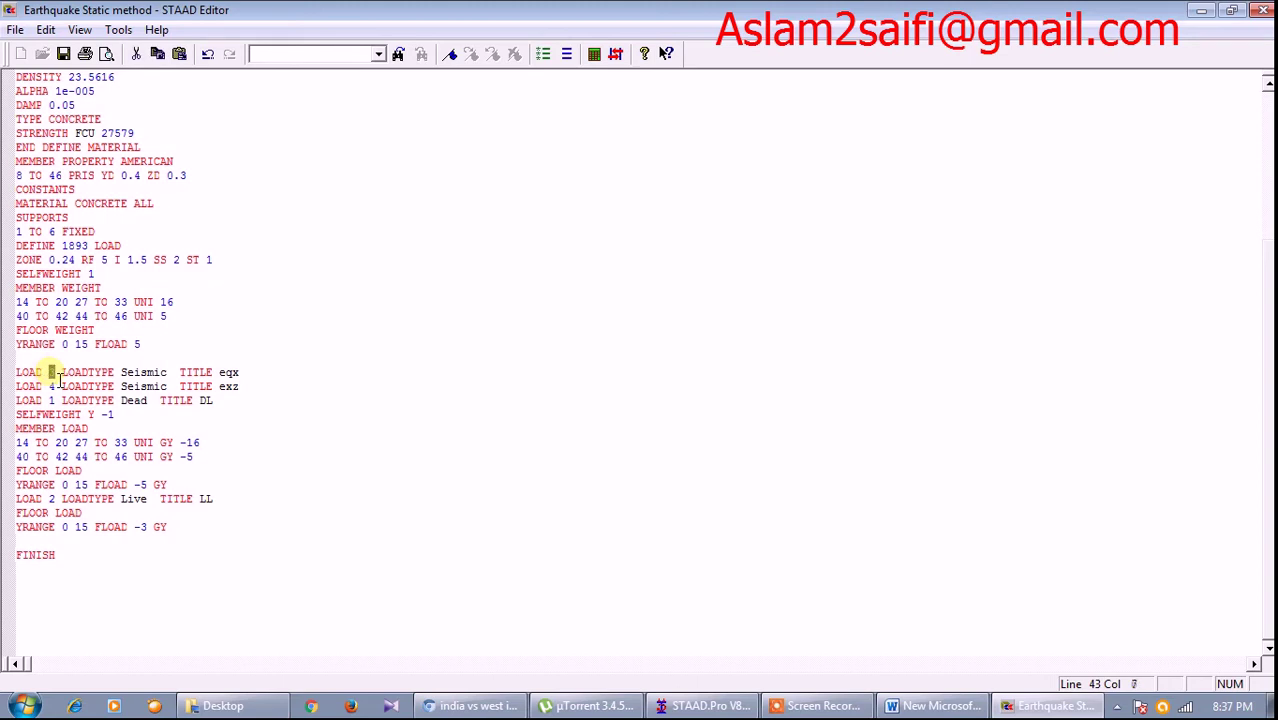
text(1)
double_click(52, 386)
text(2)
double_click(50, 400)
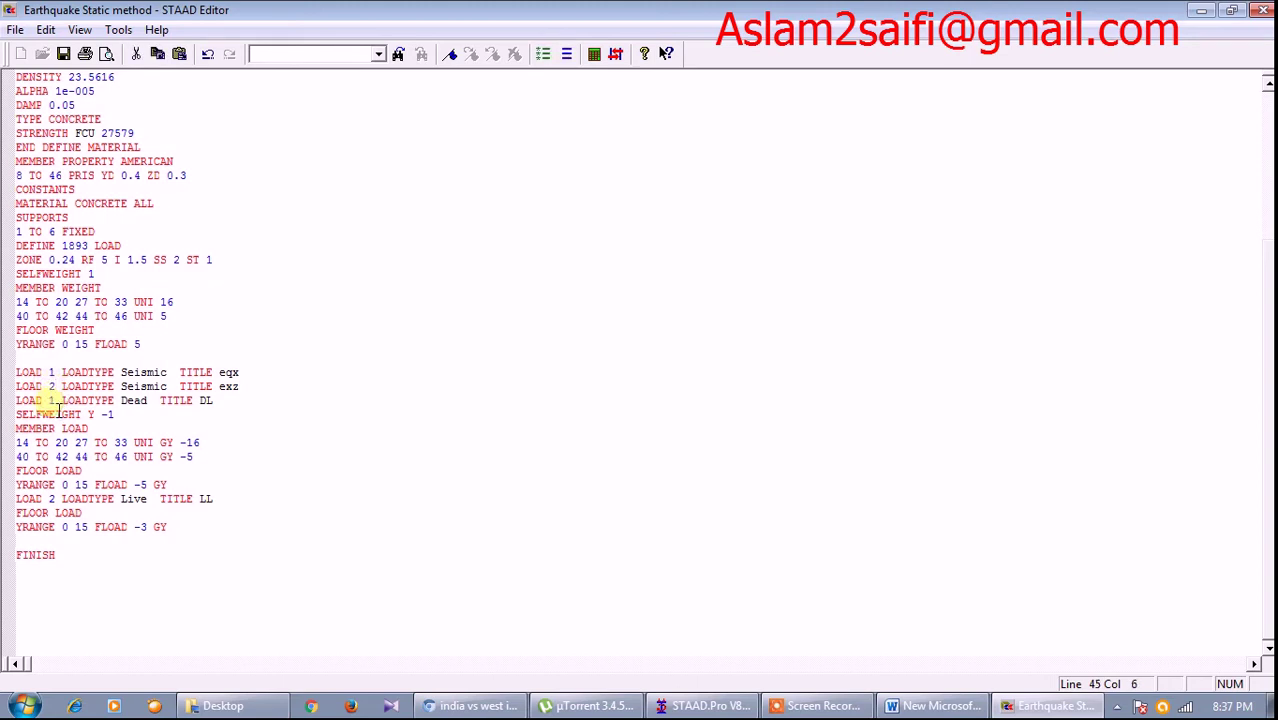
text(3)
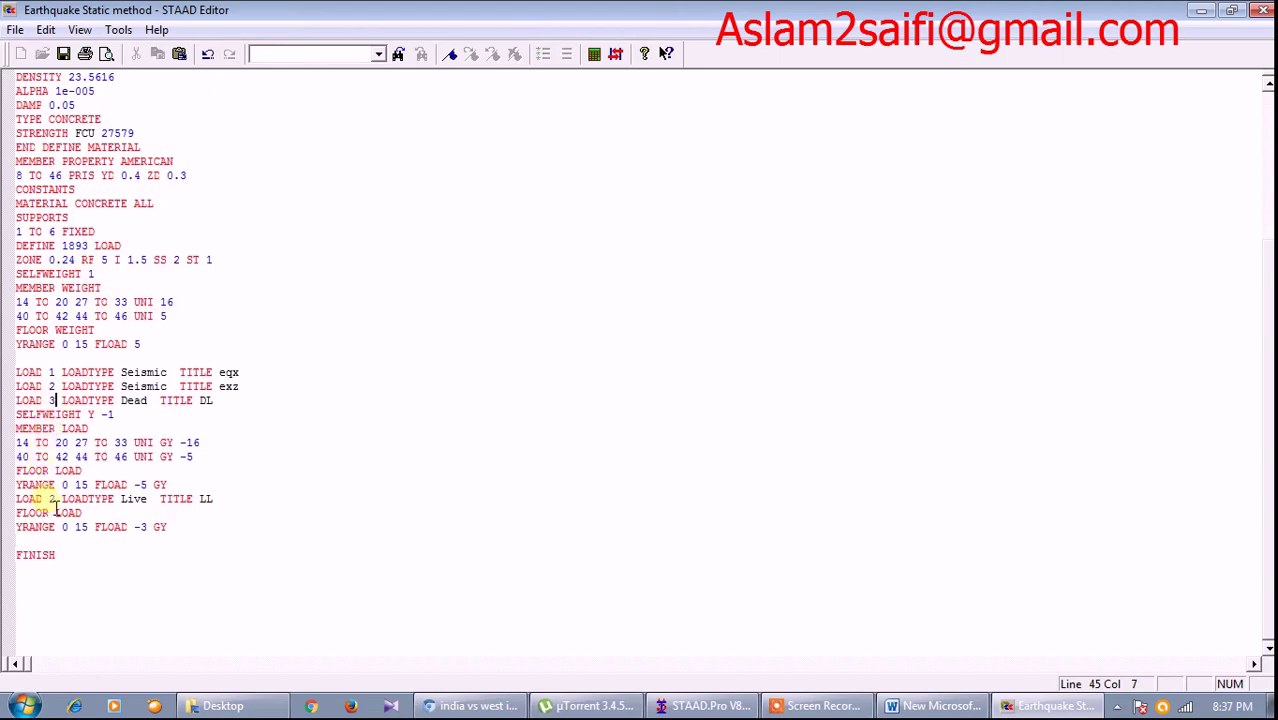
double_click(52, 498)
text(4)
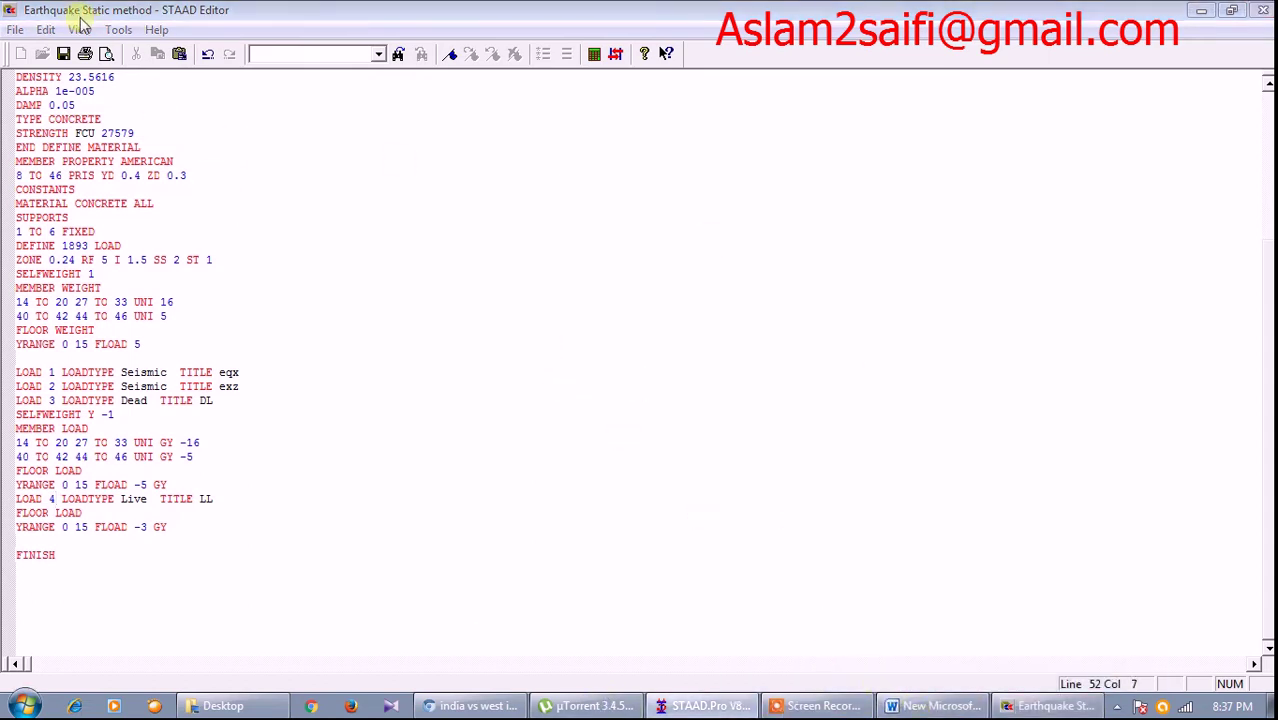
- Close the STAAD Editor and return to the frame model
click(1202, 11)
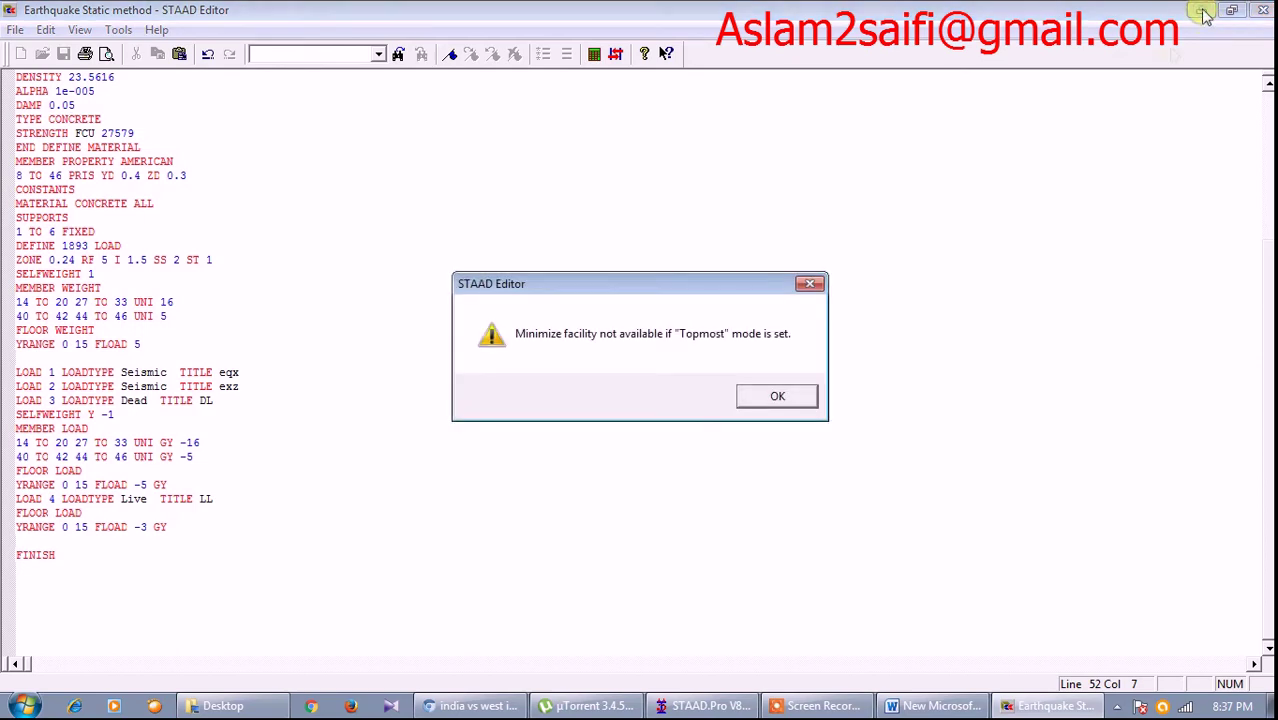
click(777, 396)
click(1261, 11)
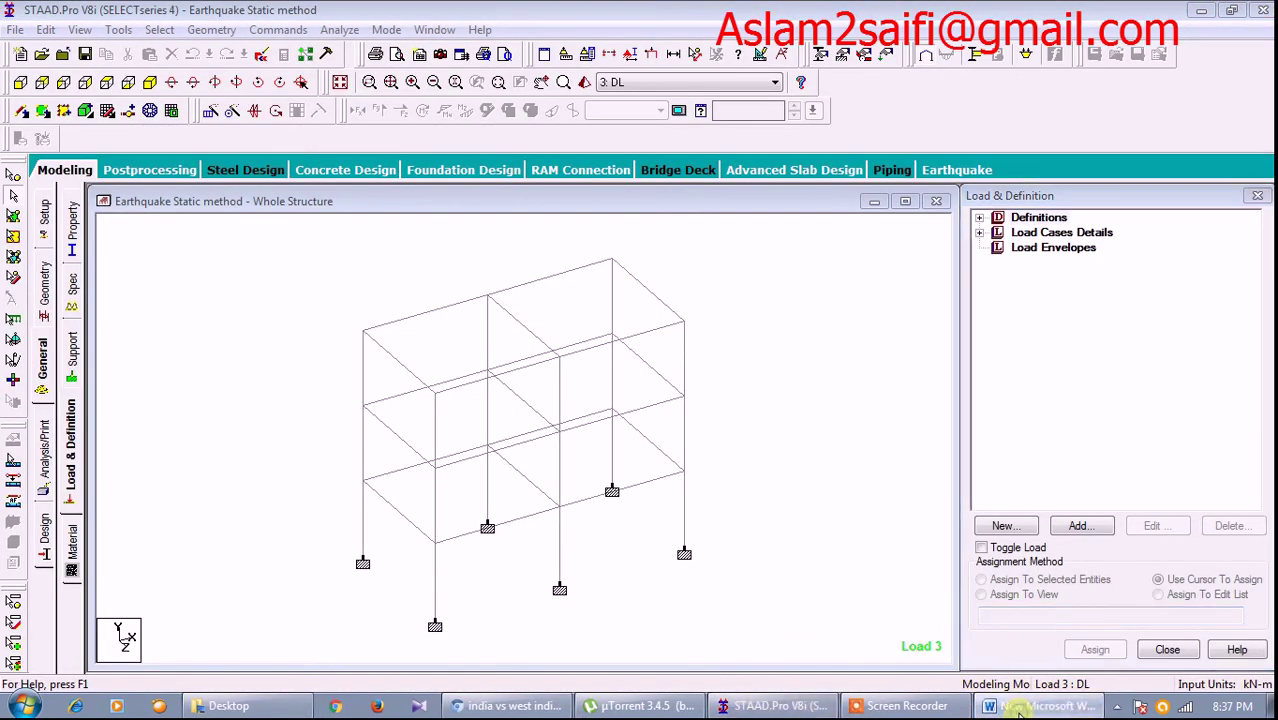
- Add the Word note 'One more thing I forget copy live load 25% below zone'
click(1018, 708)
text(.)
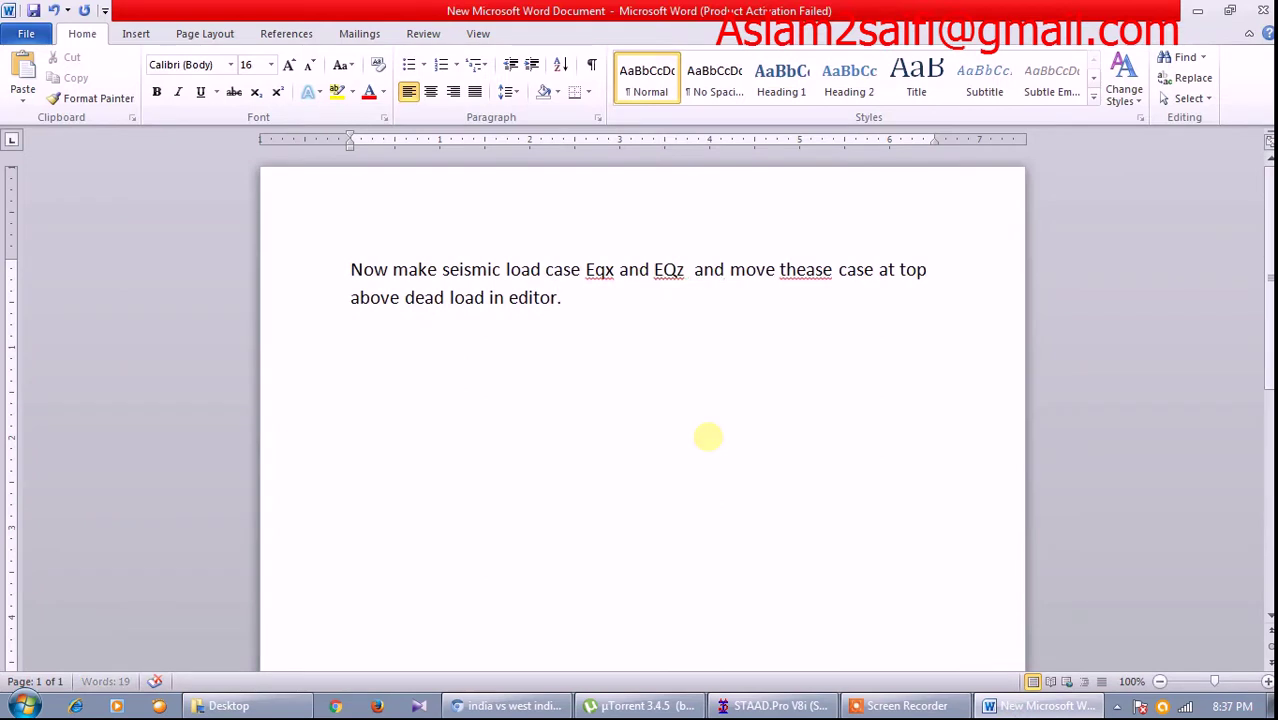
key(Return)
key(Return)
key(Return)
text(One more th)
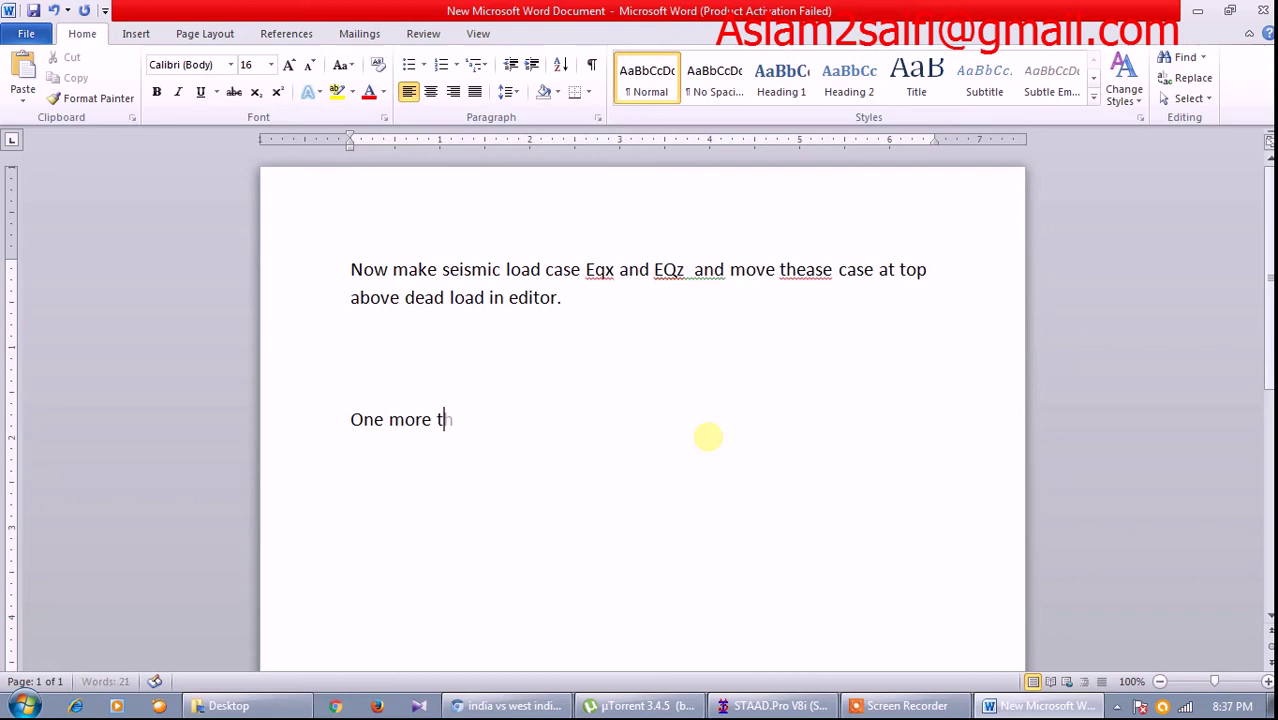
text(ing)
text( I forget )
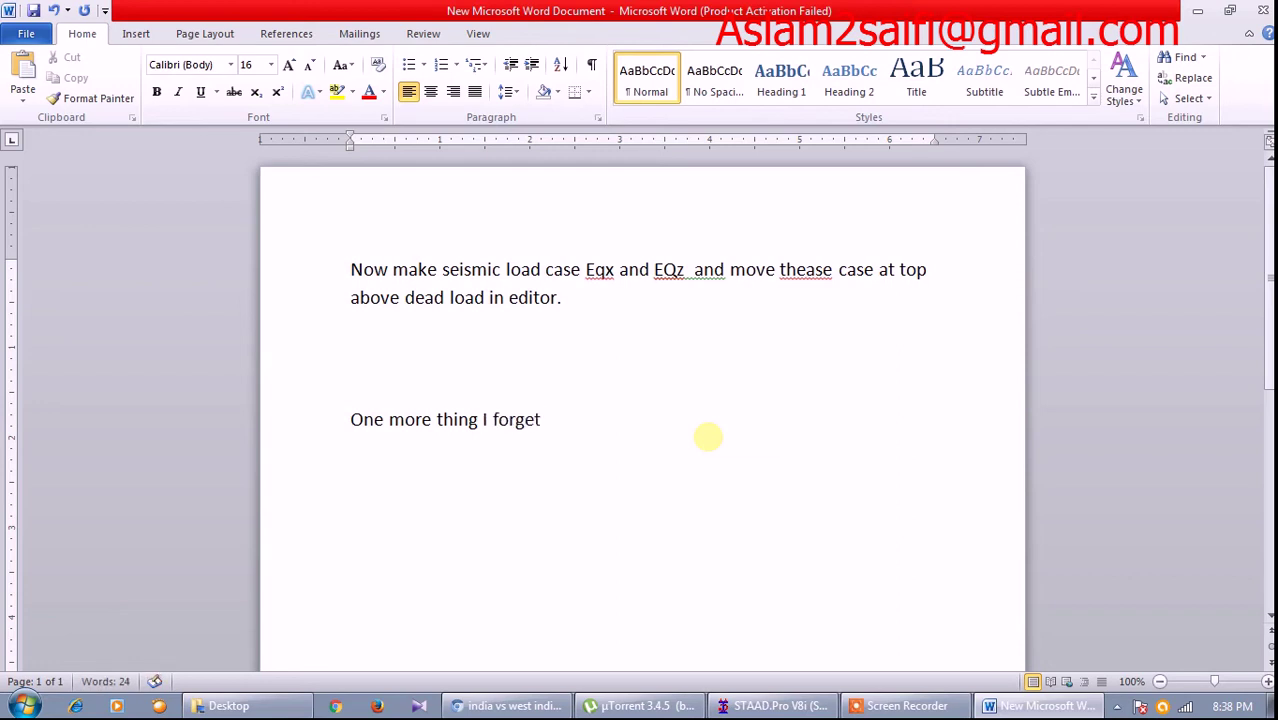
text(copy li)
text(ve)
text( load 25% below zone so)
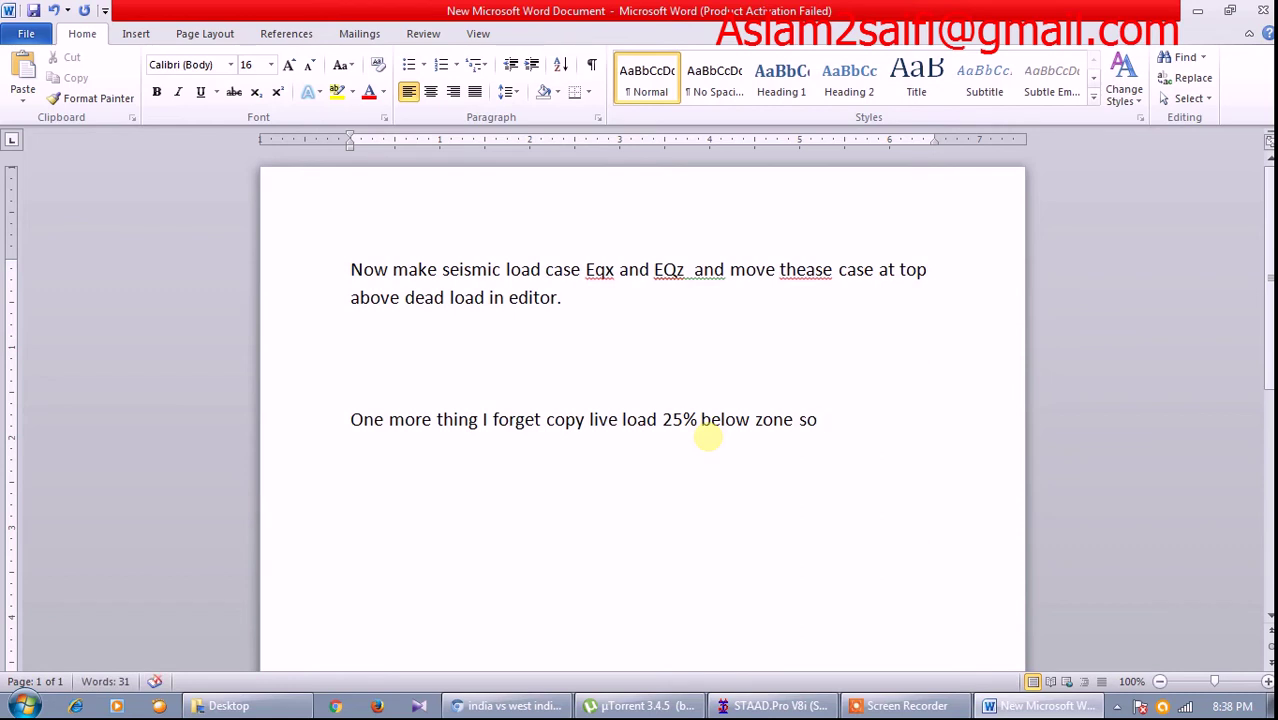
key(BackSpace)
key(BackSpace)
key(BackSpace)
click(1197, 10)
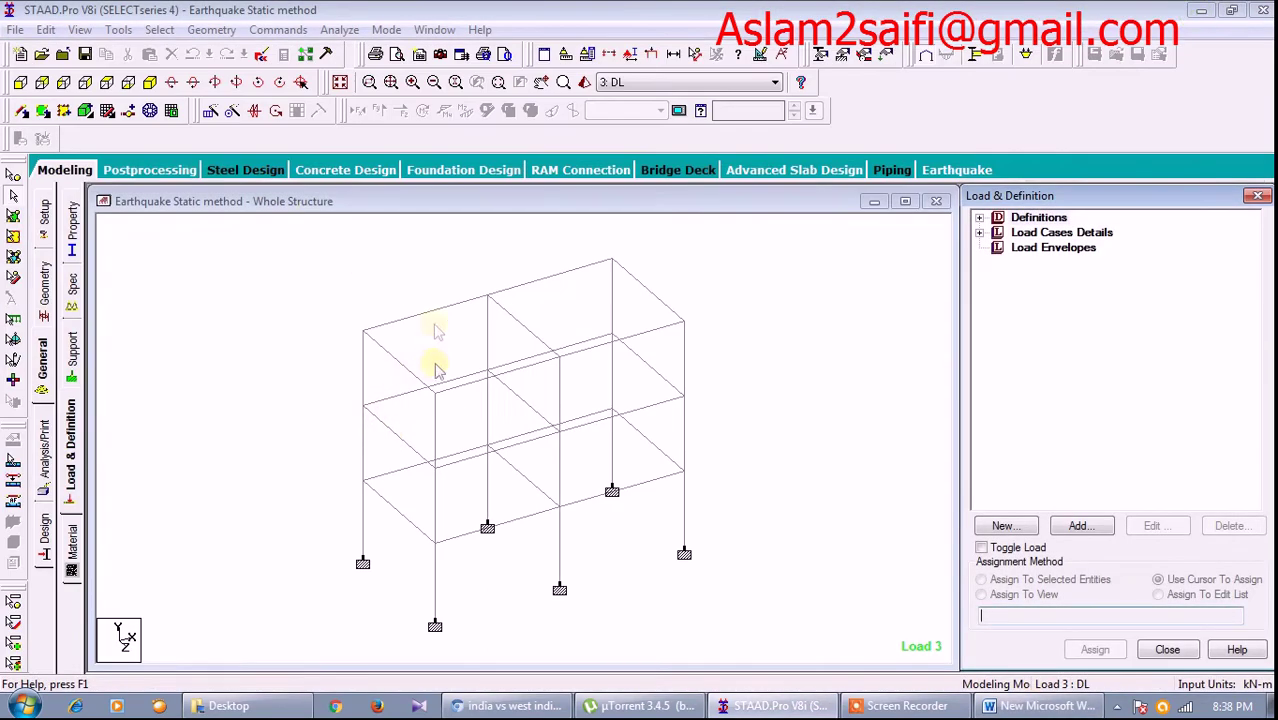
- In the STAAD Editor, copy the live floor load line
click(258, 58)
scroll(302, 441, down, 1)
scroll(160, 630, down, 2)
scroll(125, 595, down, 5)
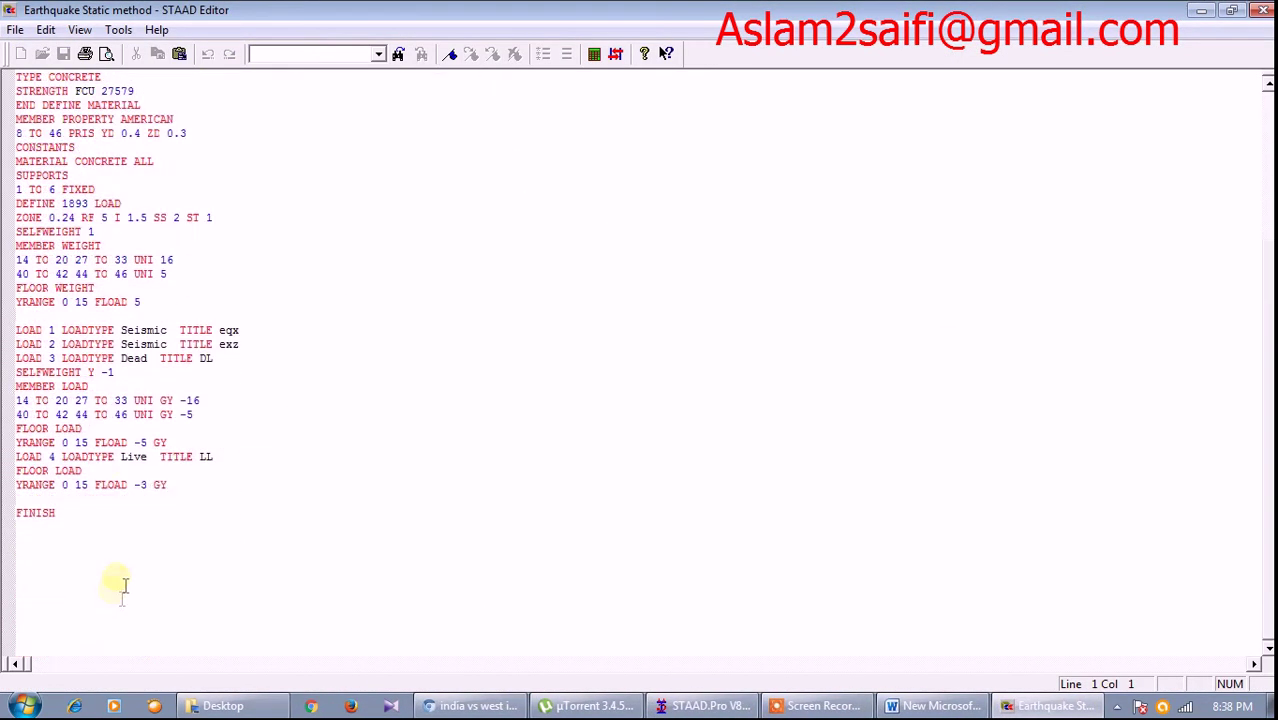
double_click(150, 462)
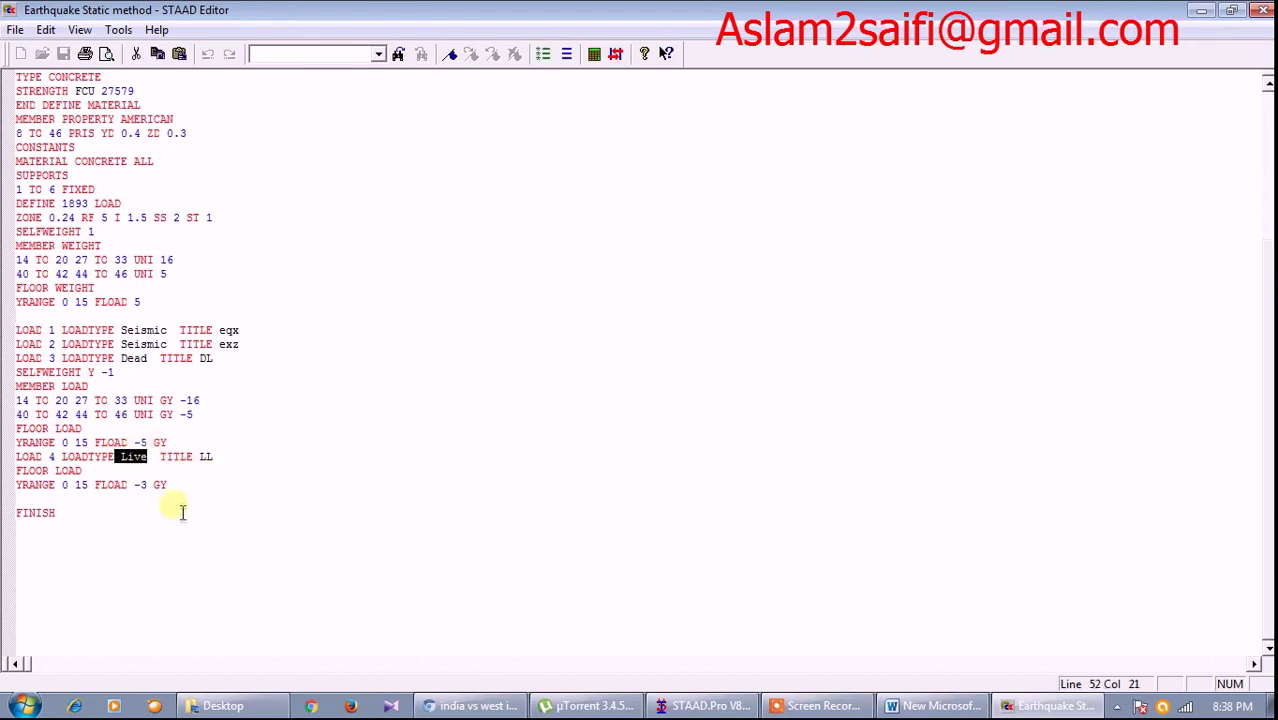
click(172, 485)
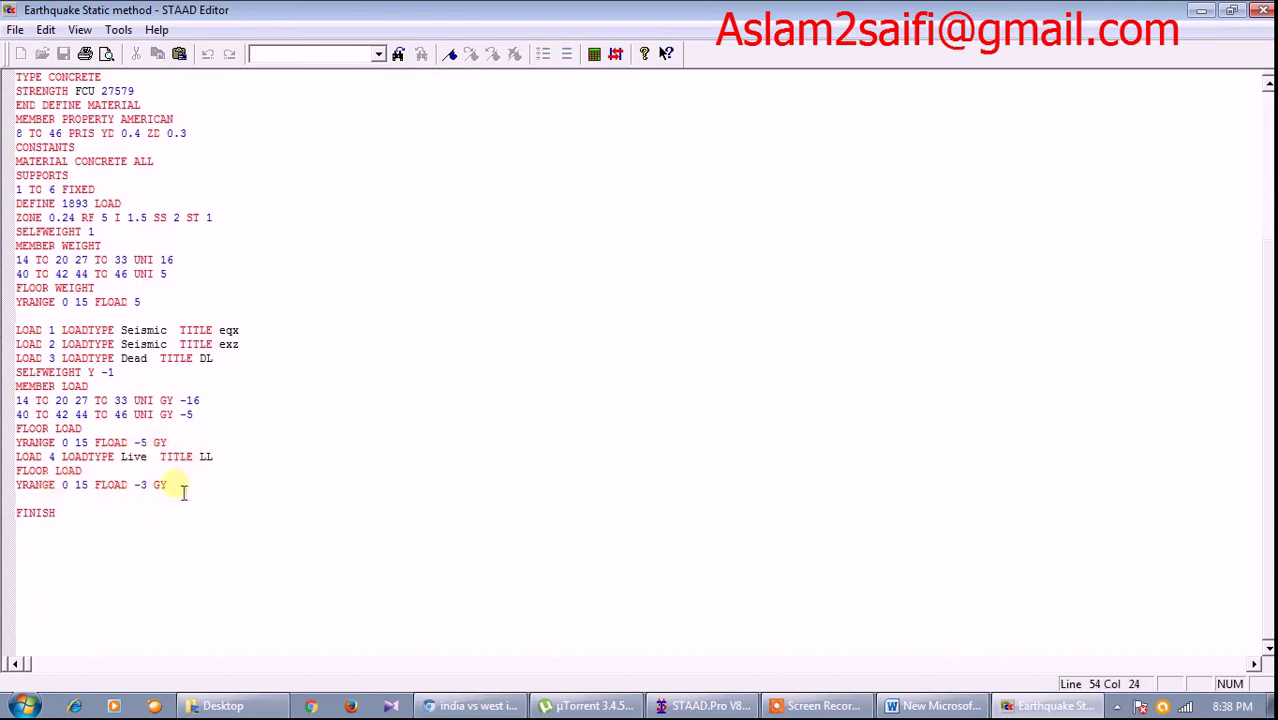
drag(172, 485, 17, 486)
right_click(22, 490)
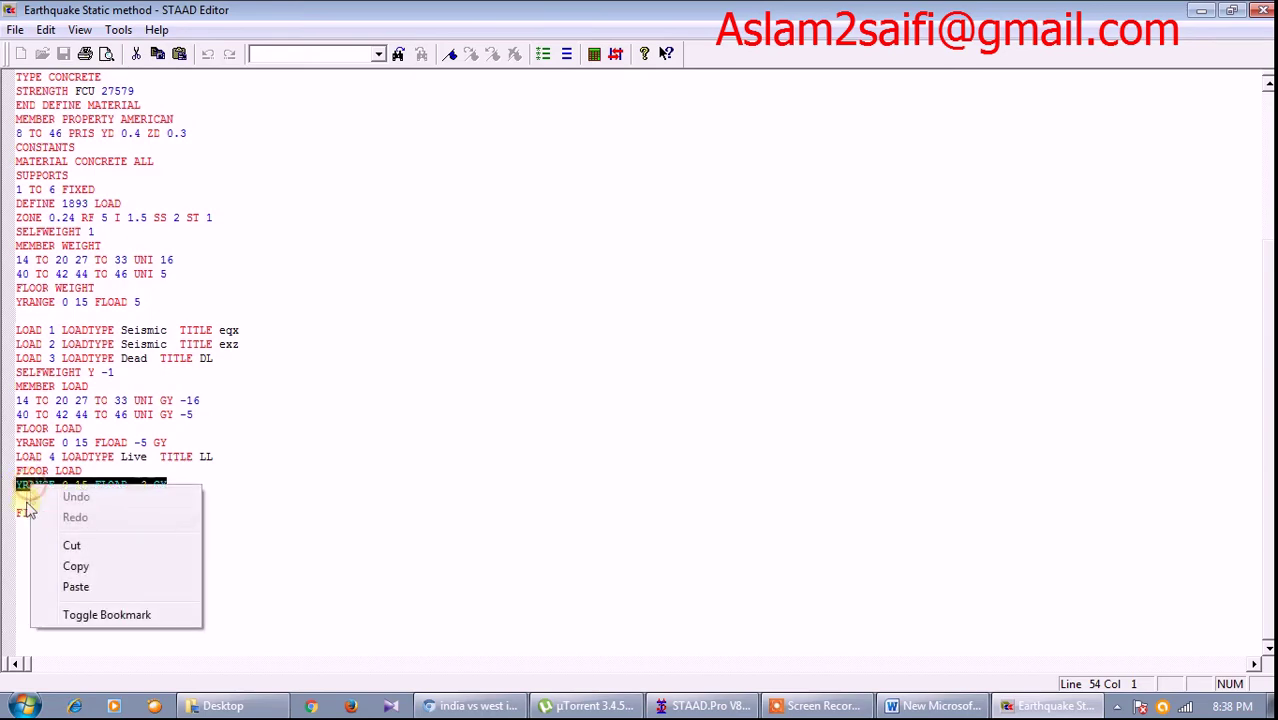
click(72, 566)
- Insert a line of asterisks after the supports definition
scroll(137, 500, up, 5)
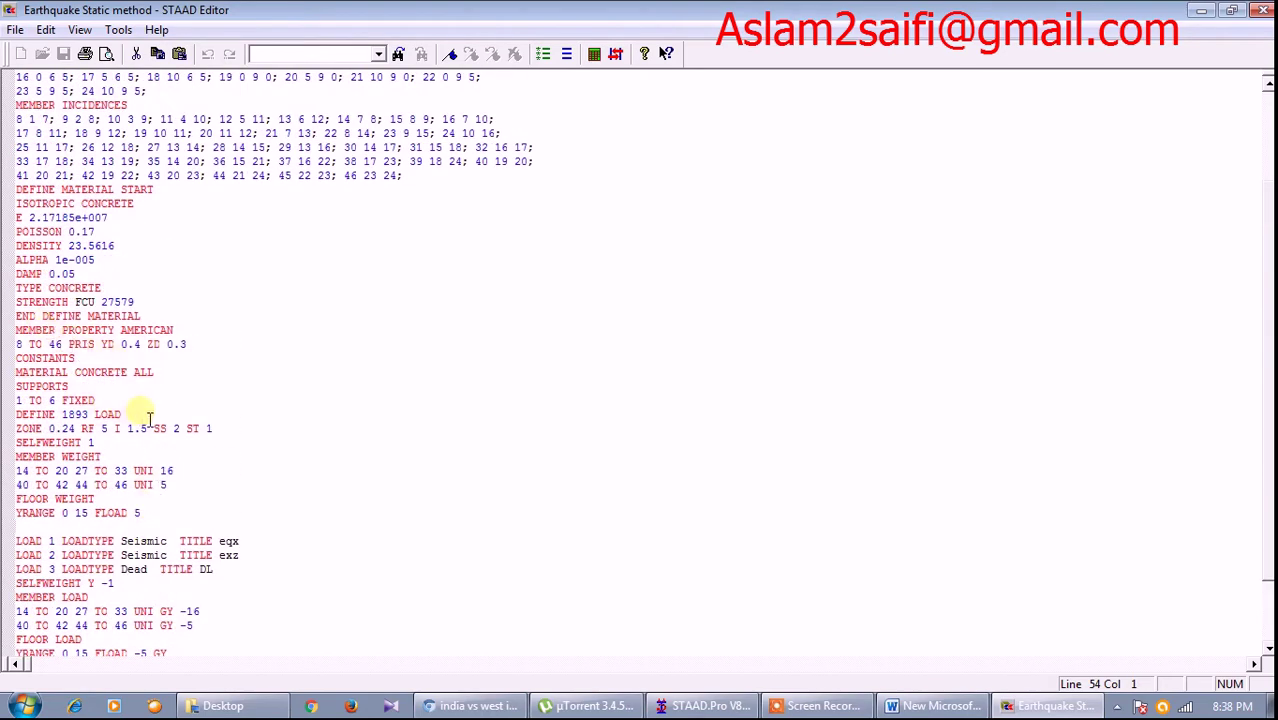
click(141, 404)
key(Return)
text(********************************************)
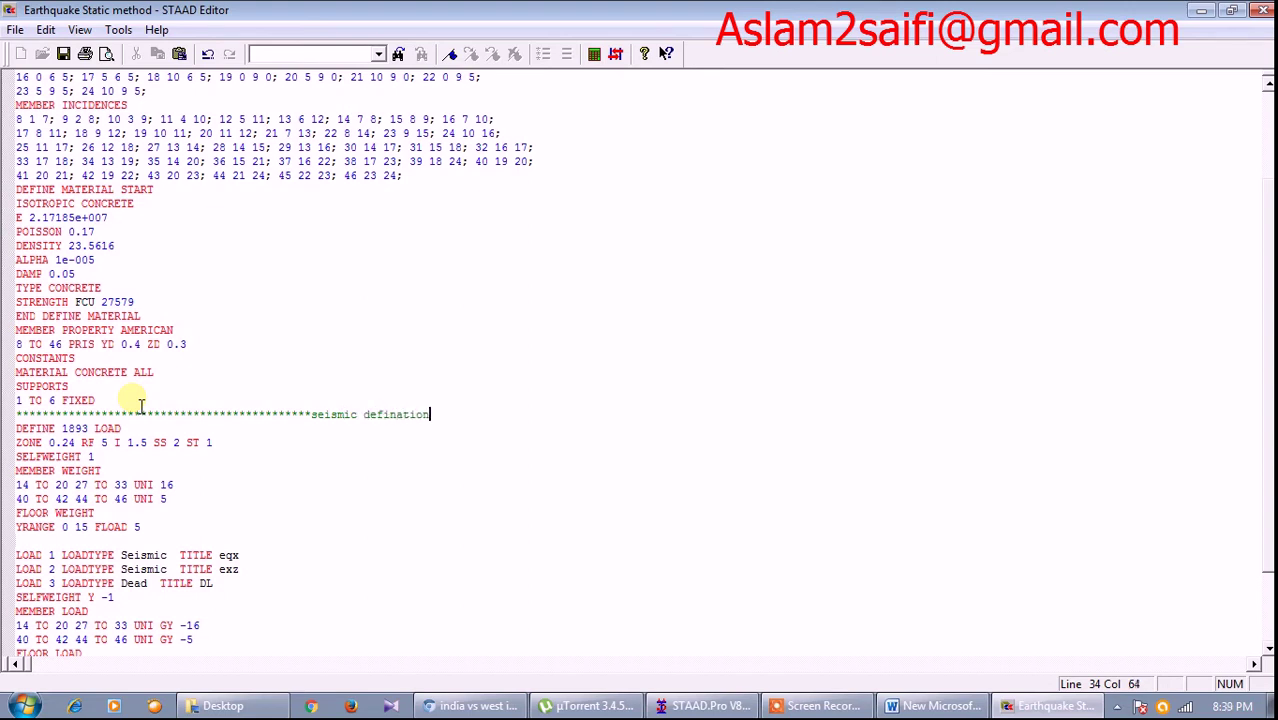
- Add 'YRANGE 0 15 FLOAD 0.75' (25% live load) under FLOOR WEIGHT and close the editor
scroll(248, 572, down, 1)
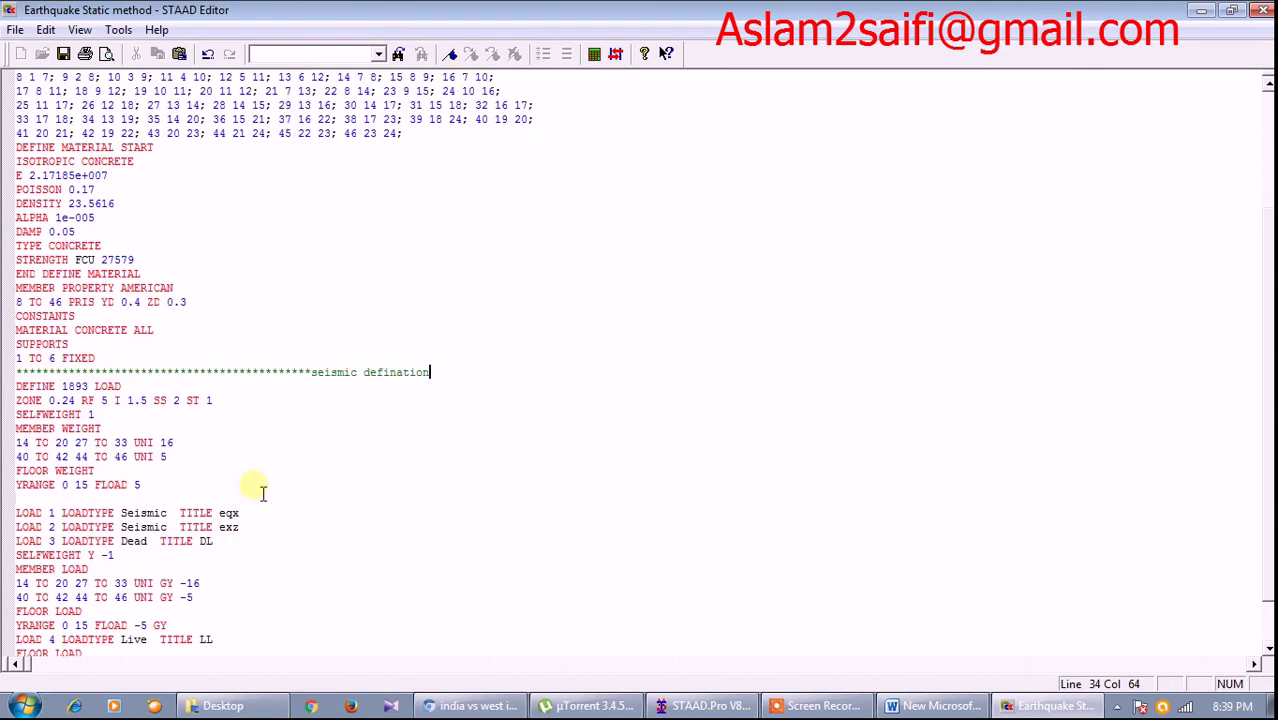
click(168, 484)
key(Return)
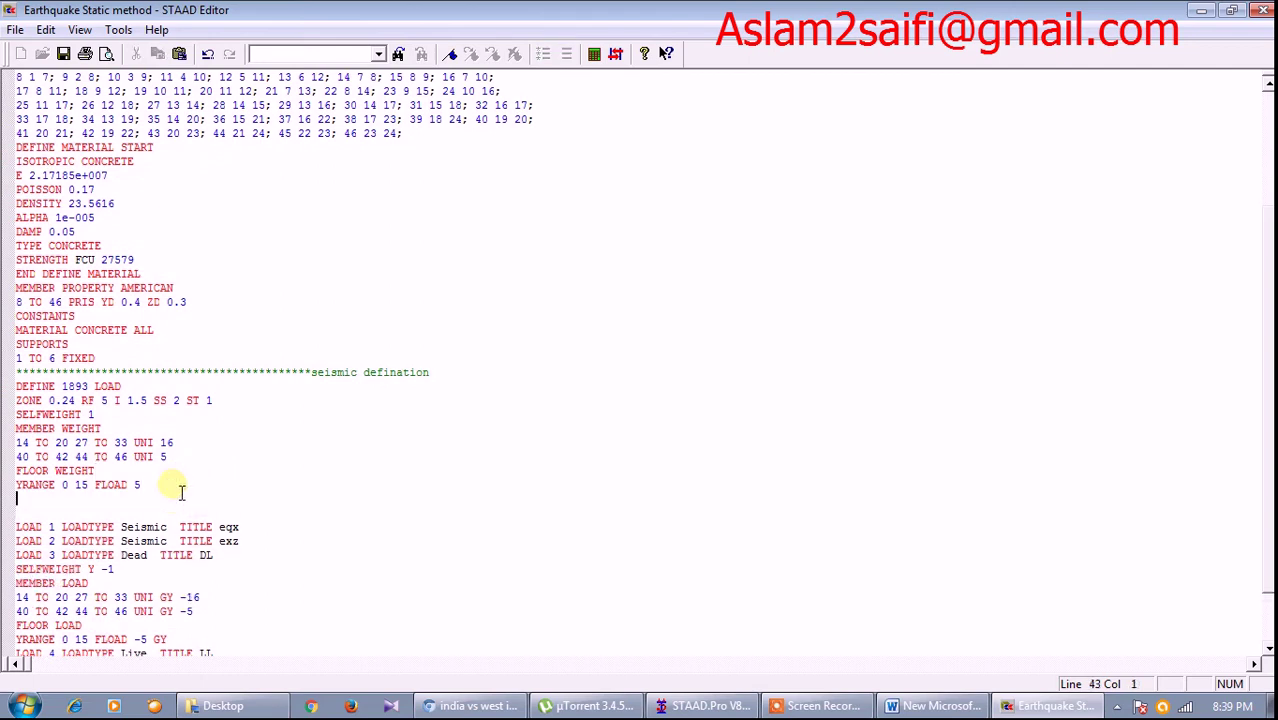
text(YRANGE 0 15 FLOAD -3 GY)
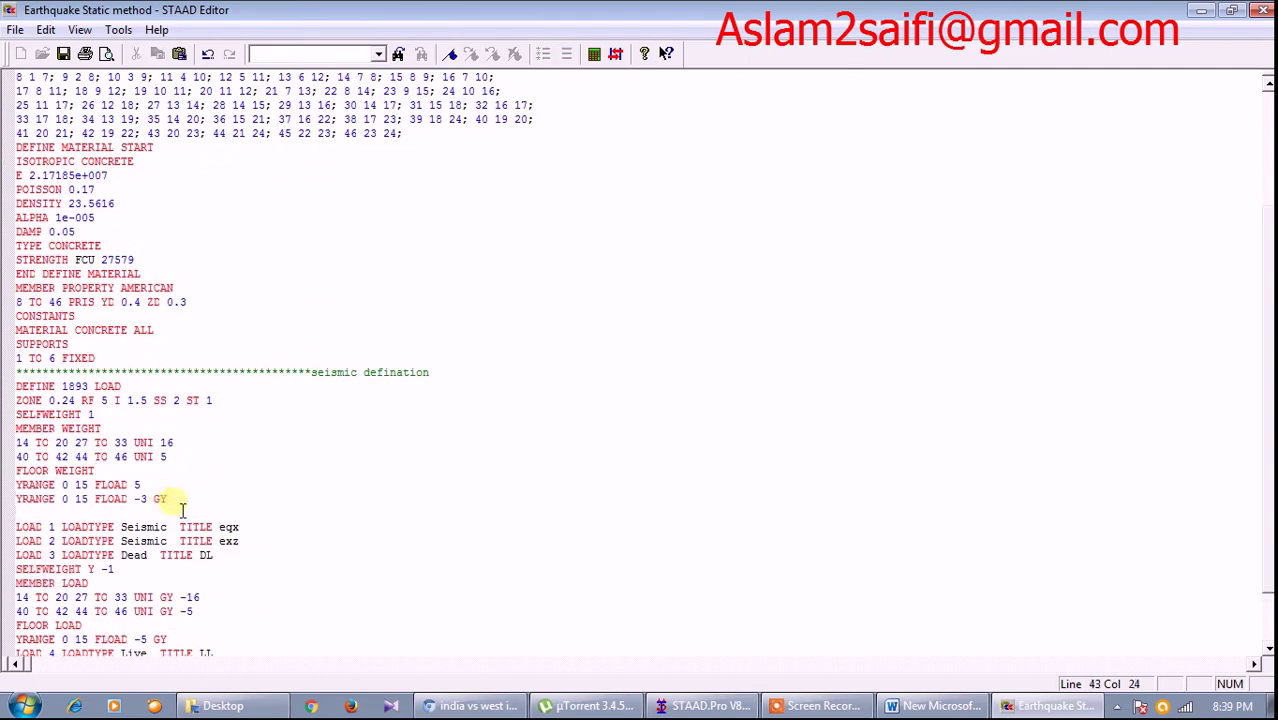
key(BackSpace)
key(BackSpace)
key(Left)
key(Left)
key(Left)
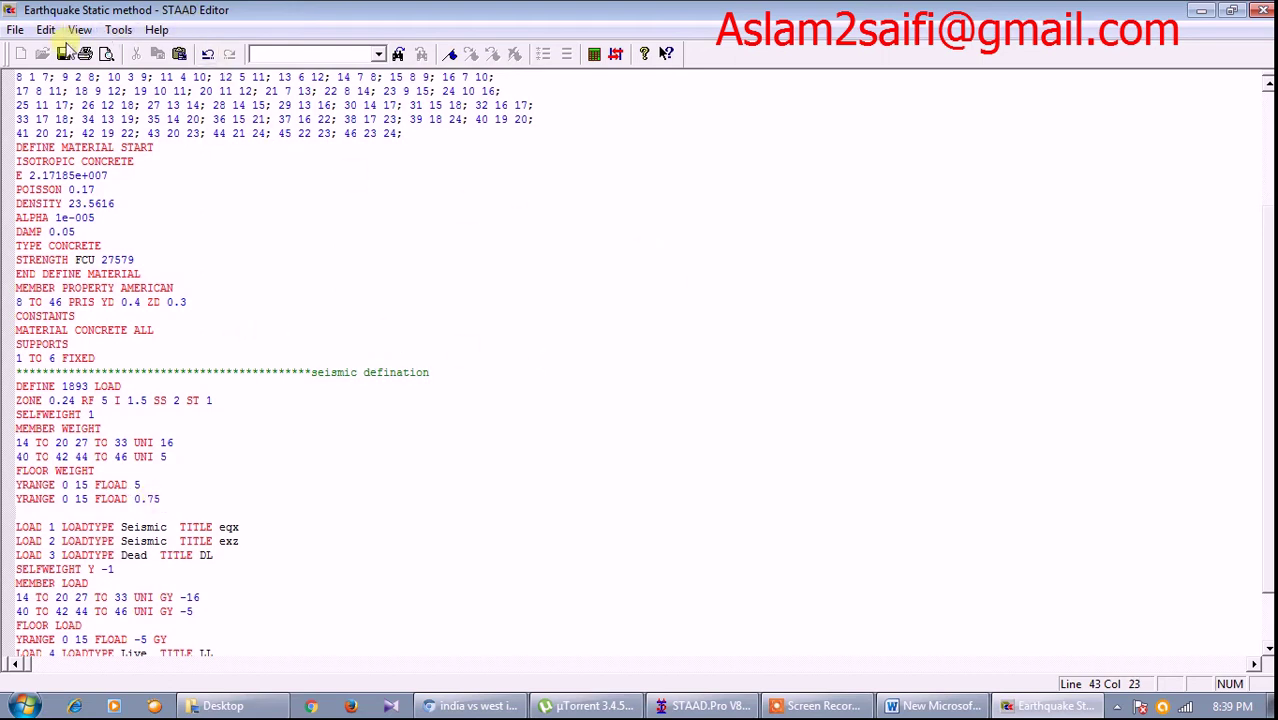
click(1262, 12)
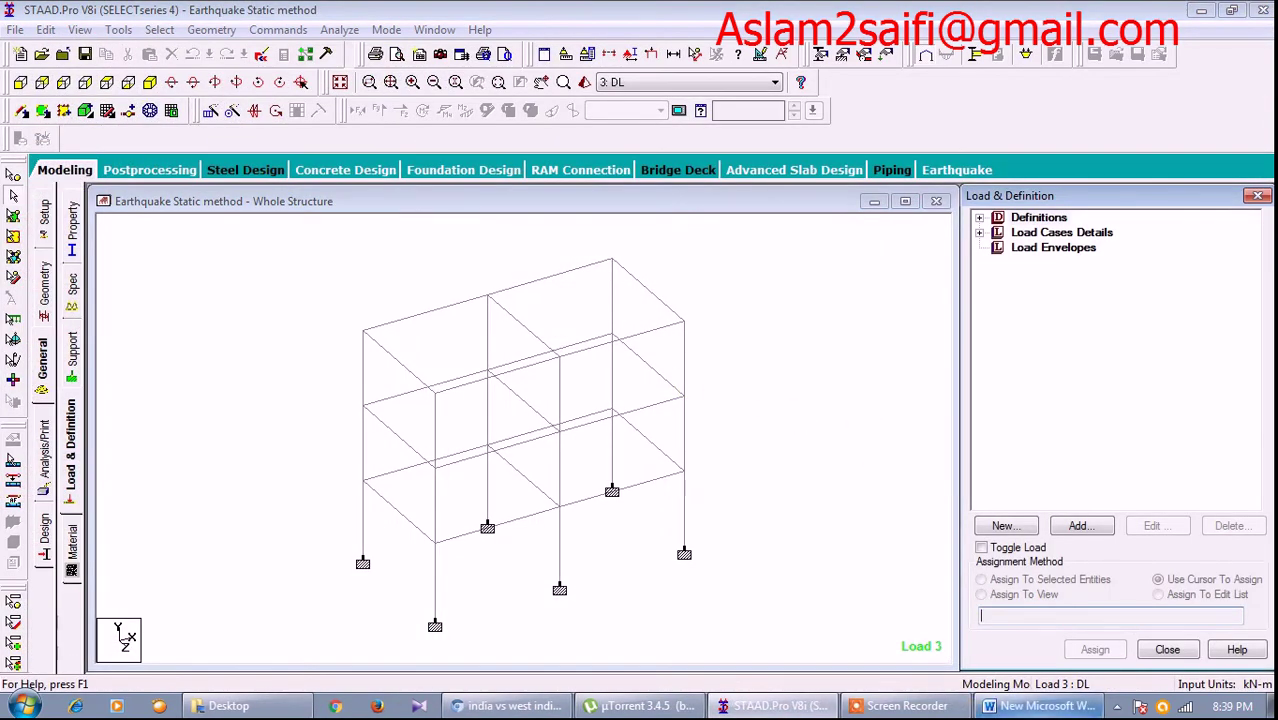
- Replace the Word notes with 'now add seismic load in load case EQx and EQz'
click(1045, 706)
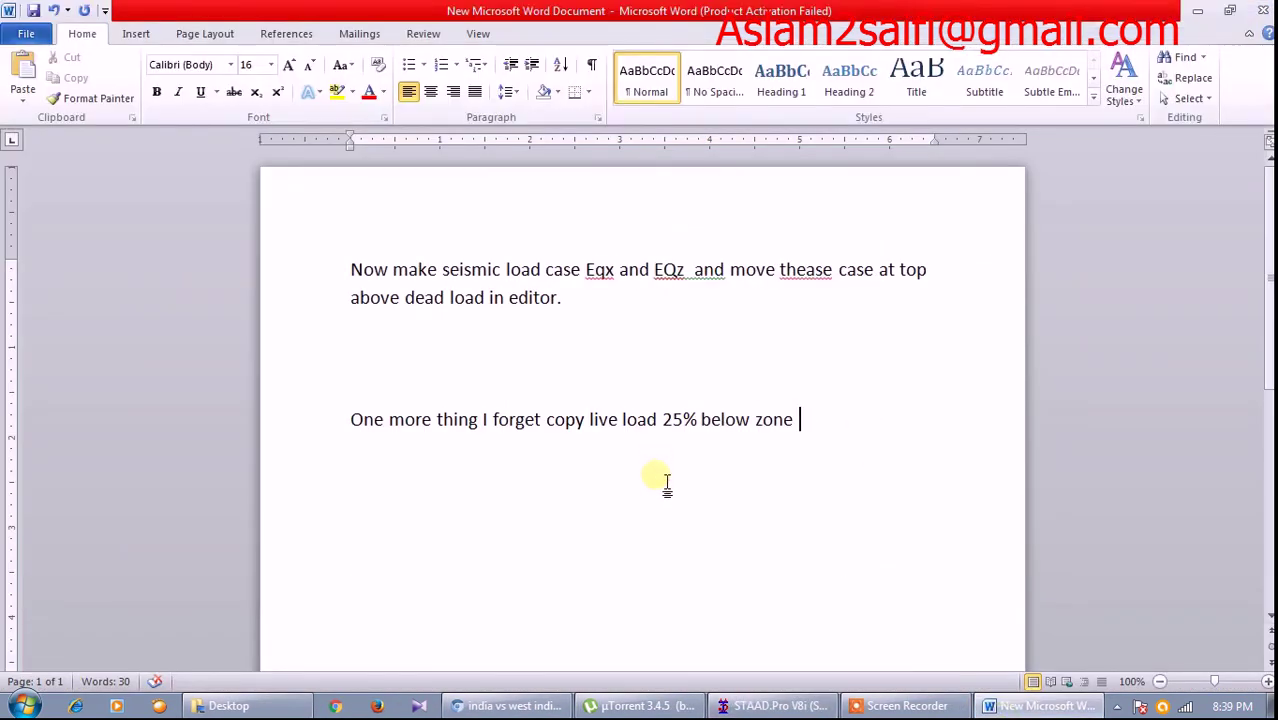
key(Return)
text(Now)
key(ctrl+a)
text(no)
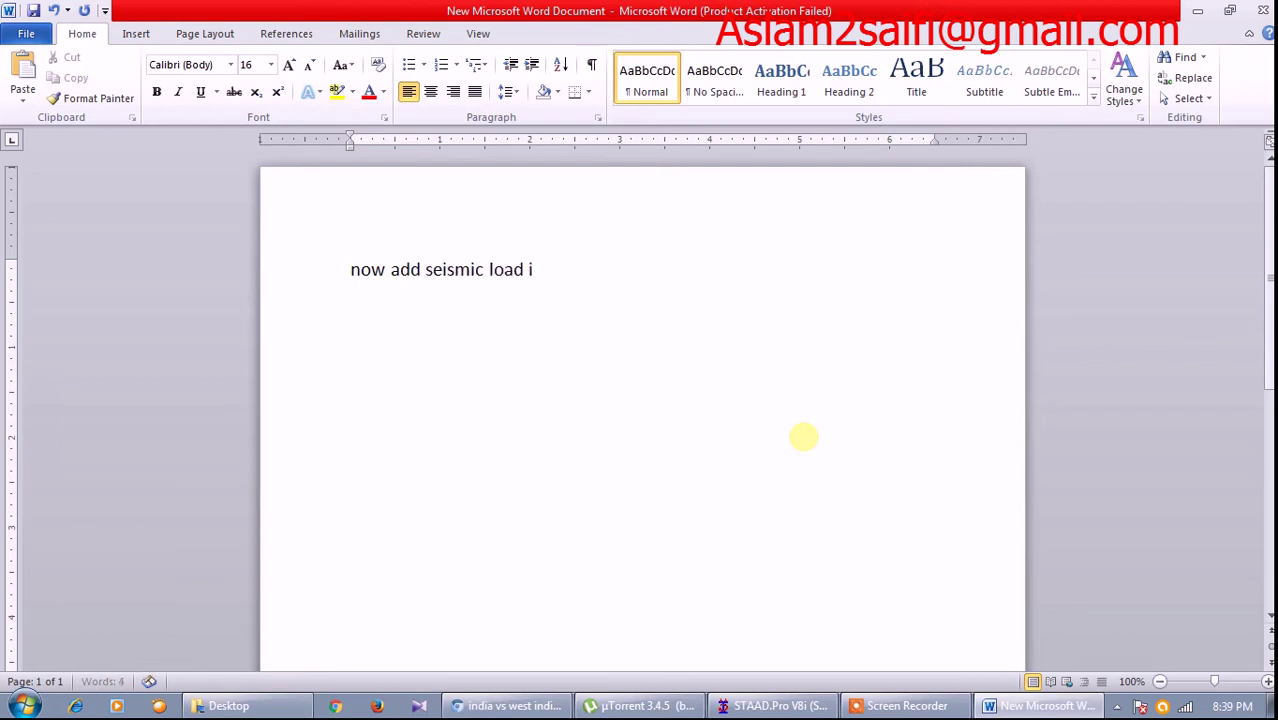
text(ad case )
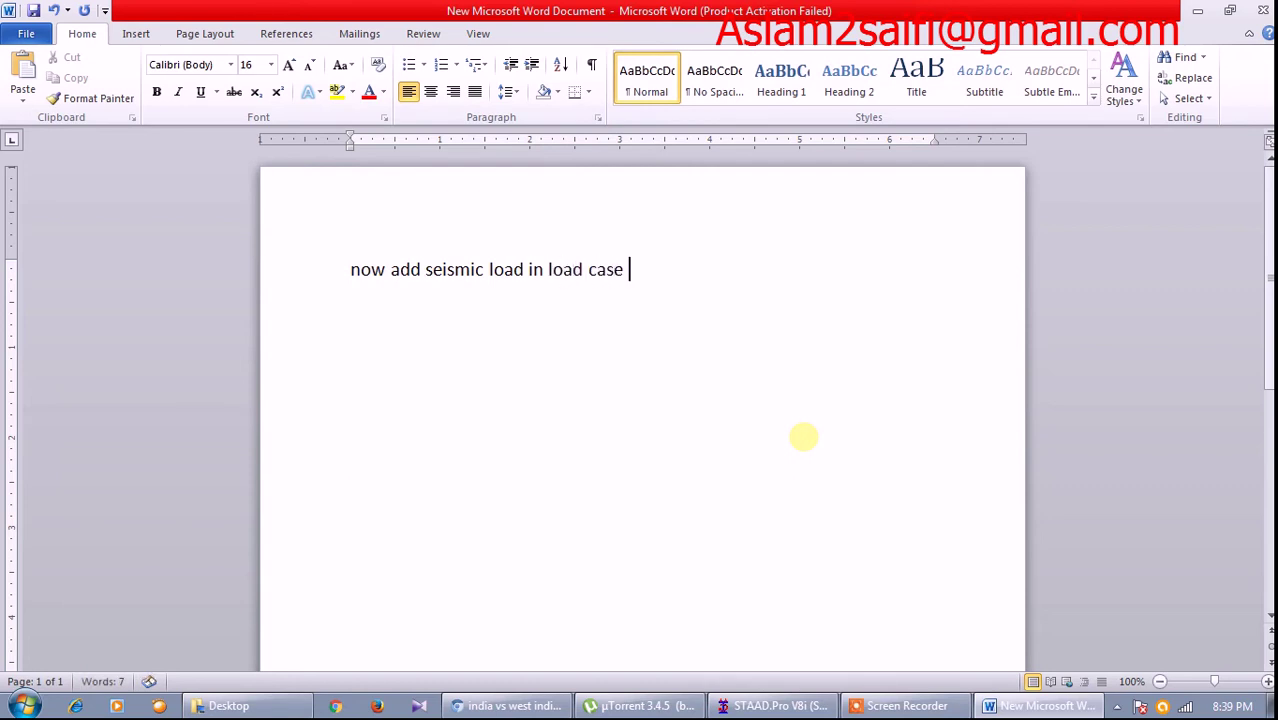
text(EQx and)
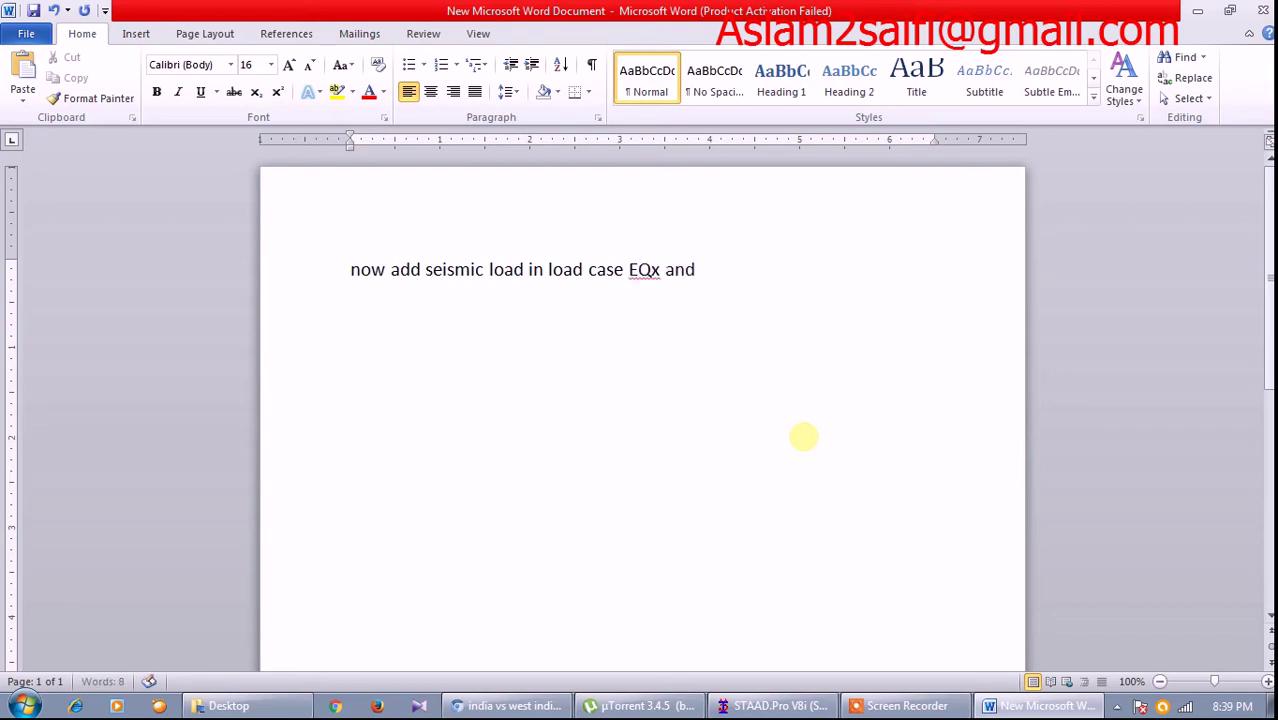
text( EQz)
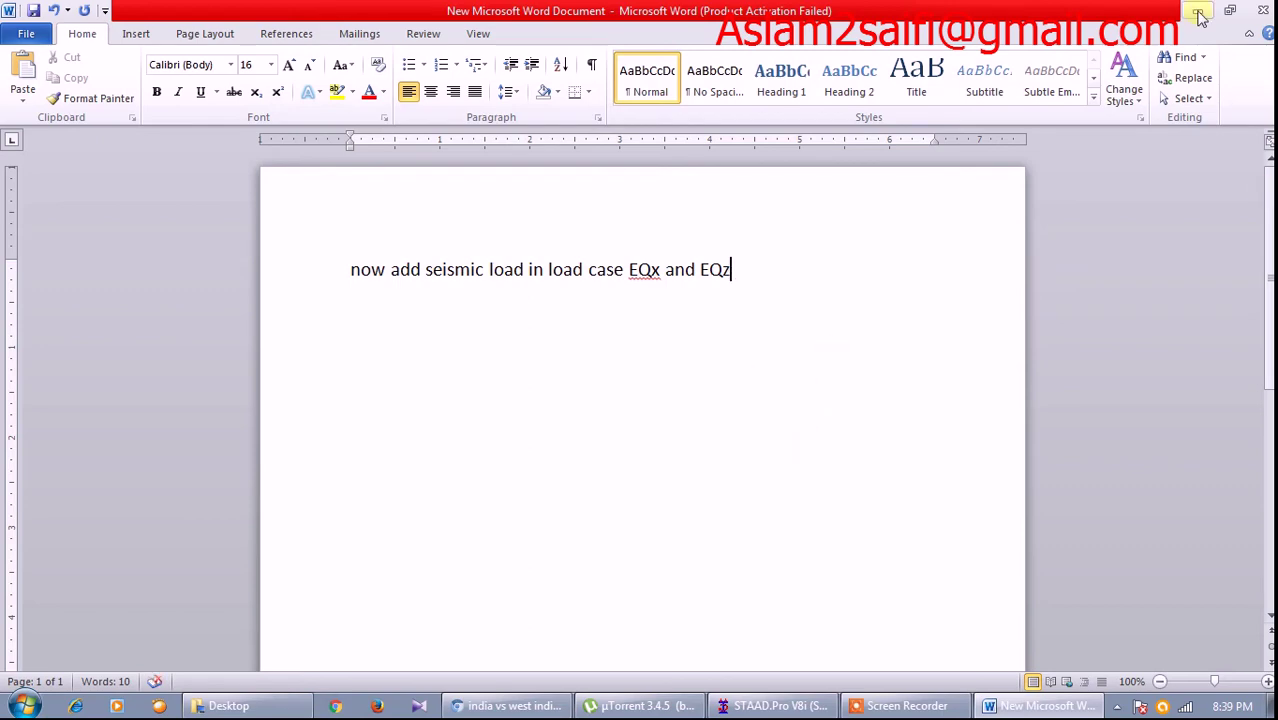
click(1197, 10)
click(979, 232)
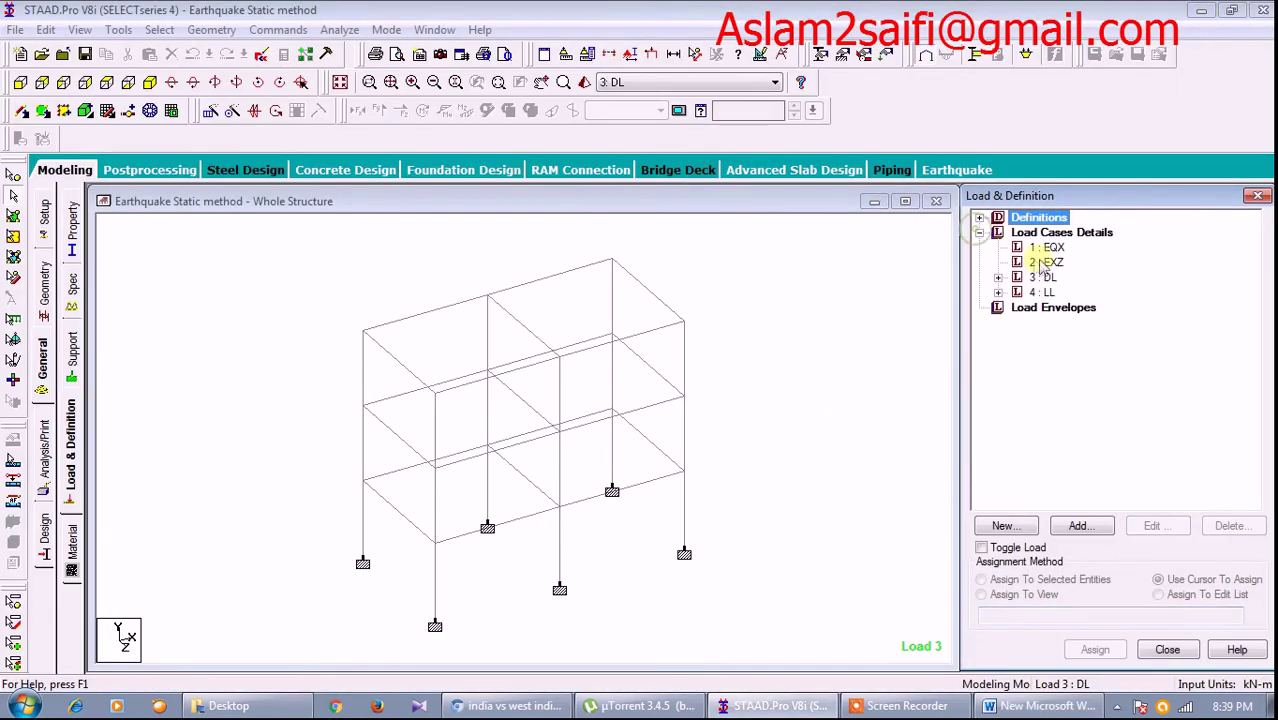
- Add an X-direction 1893 seismic load to load case 1: EQX
click(1046, 247)
click(1080, 527)
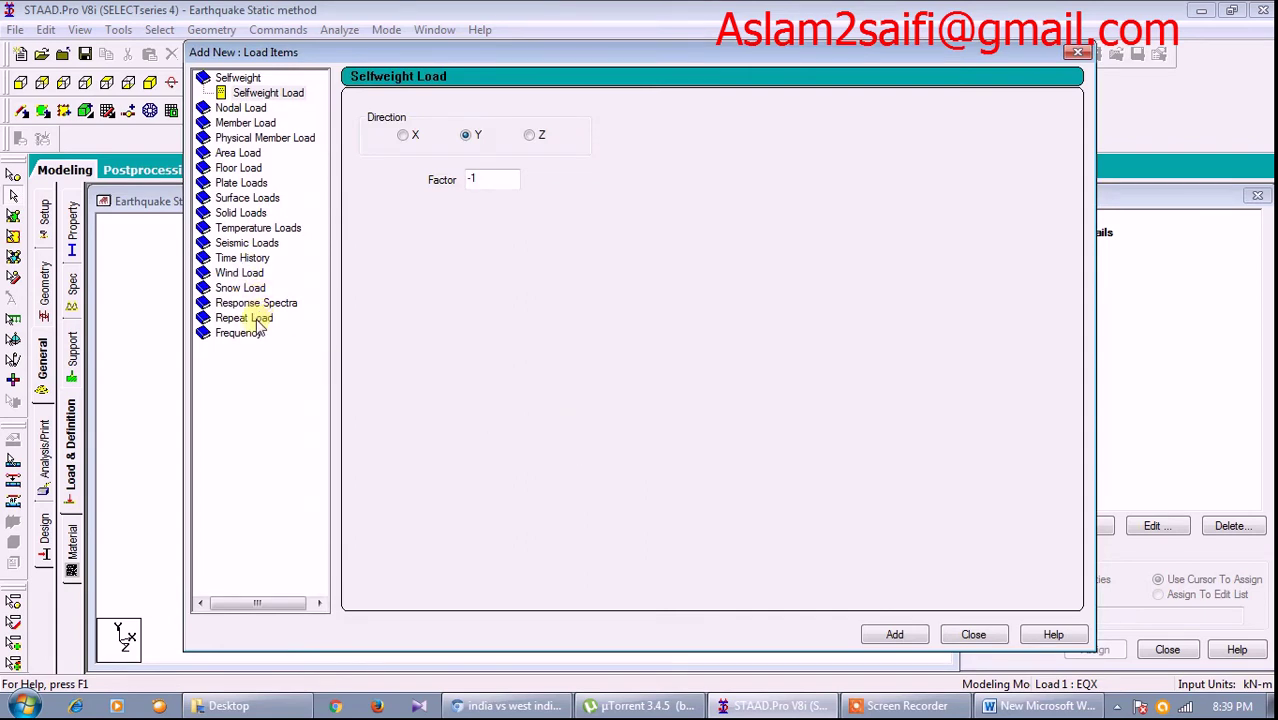
click(245, 243)
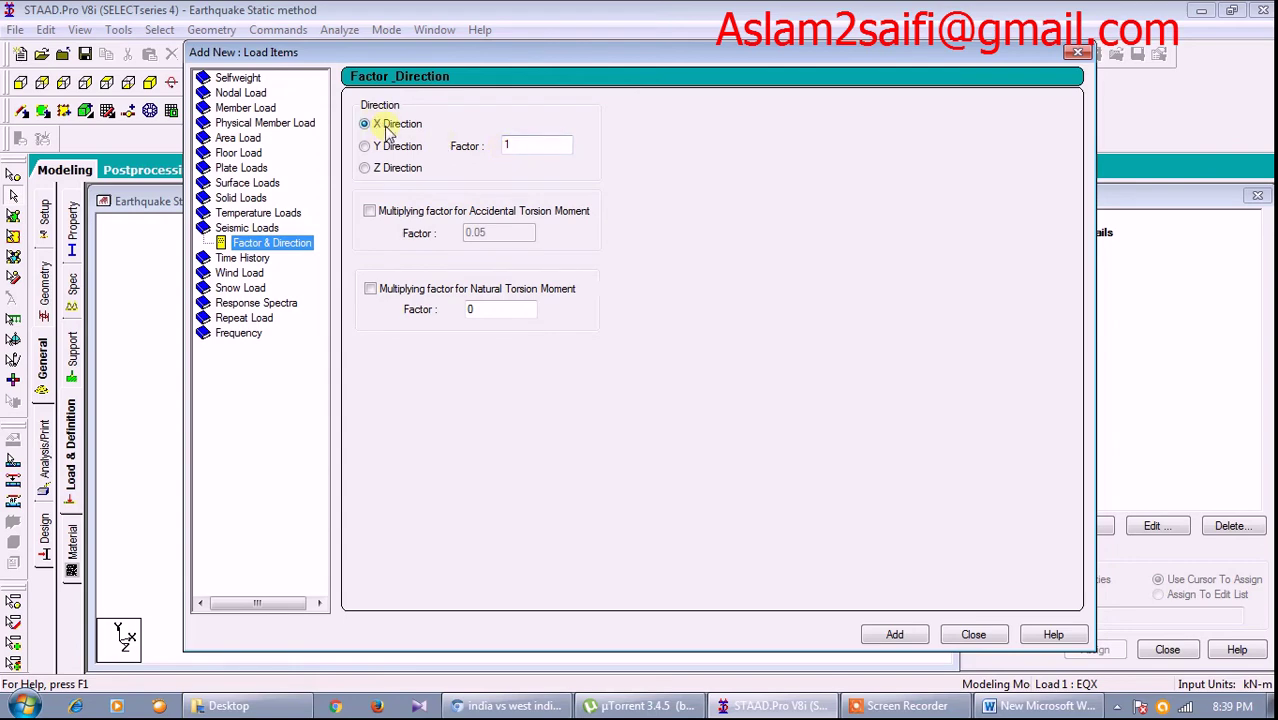
click(894, 634)
click(973, 634)
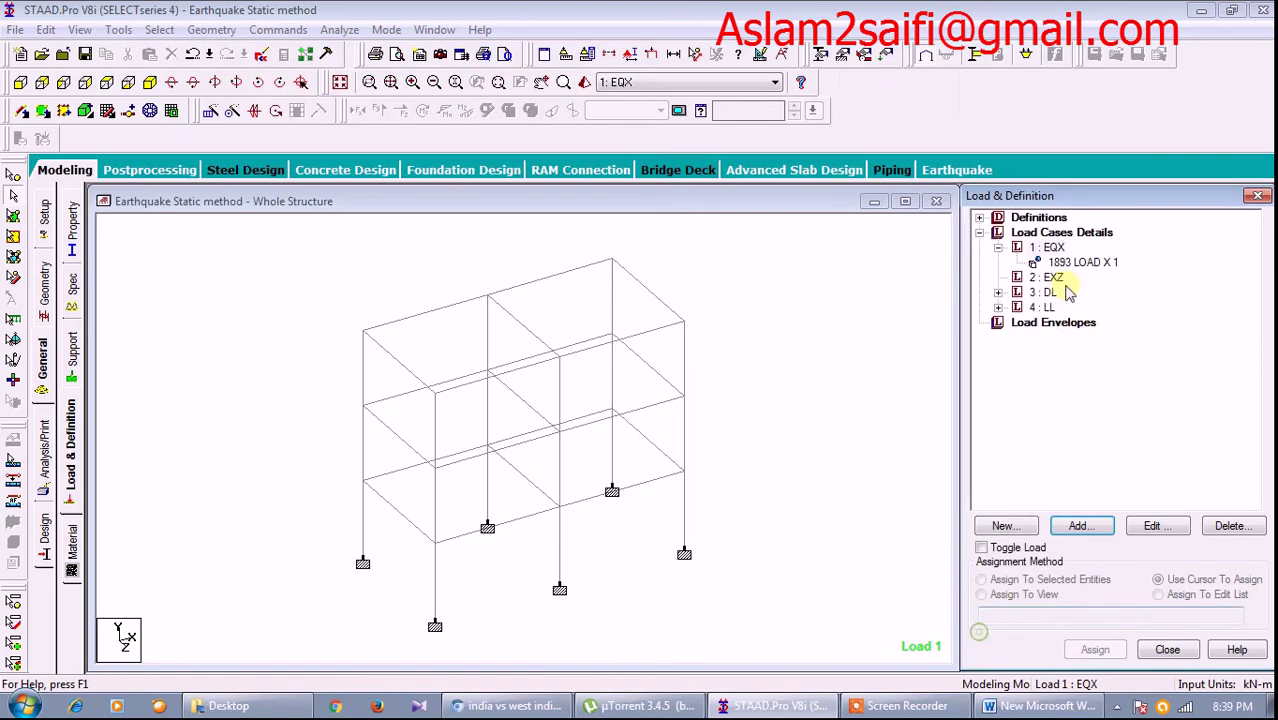
- Add a Z-direction 1893 seismic load to load case 2: EXZ and run the analysis
click(1044, 279)
click(1079, 525)
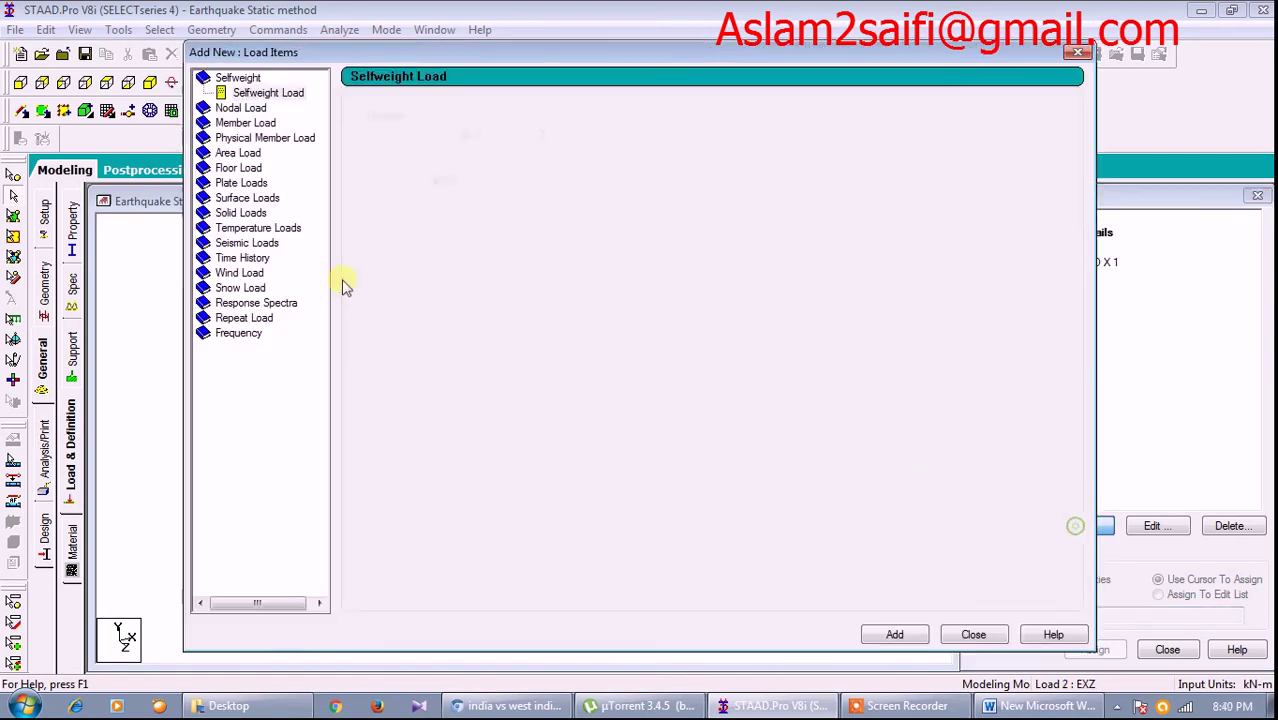
click(243, 243)
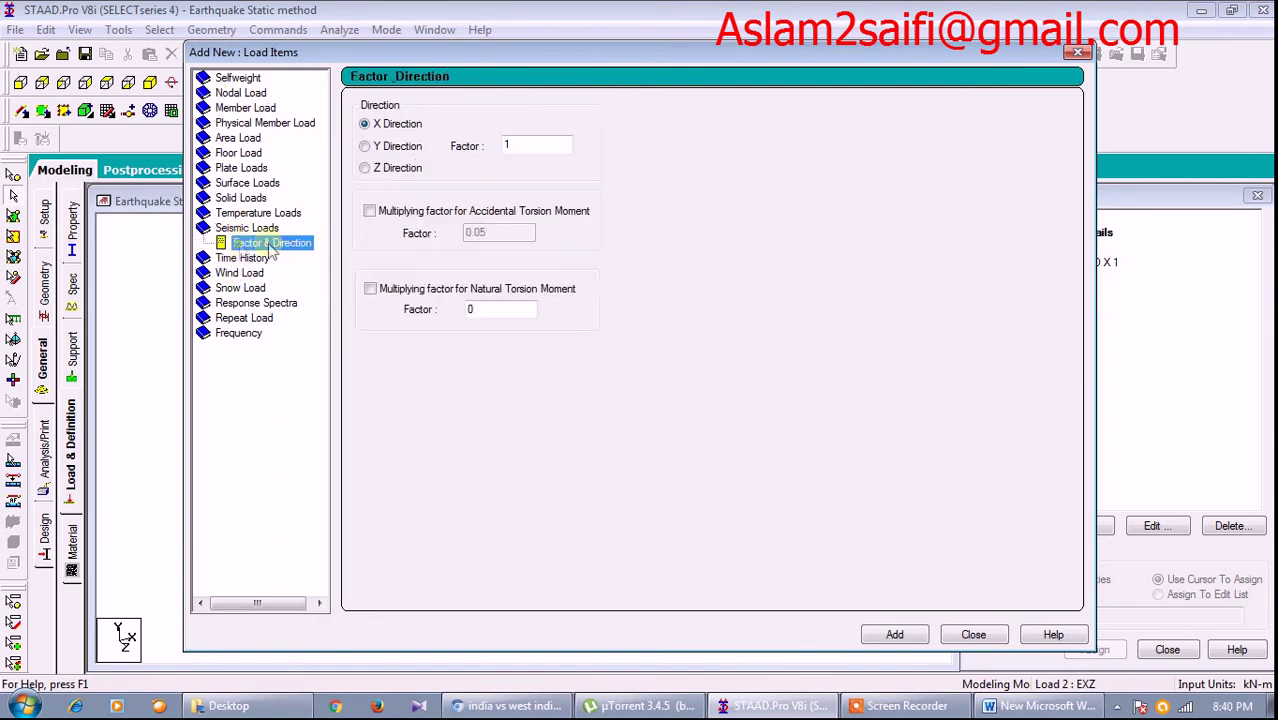
click(395, 168)
click(906, 642)
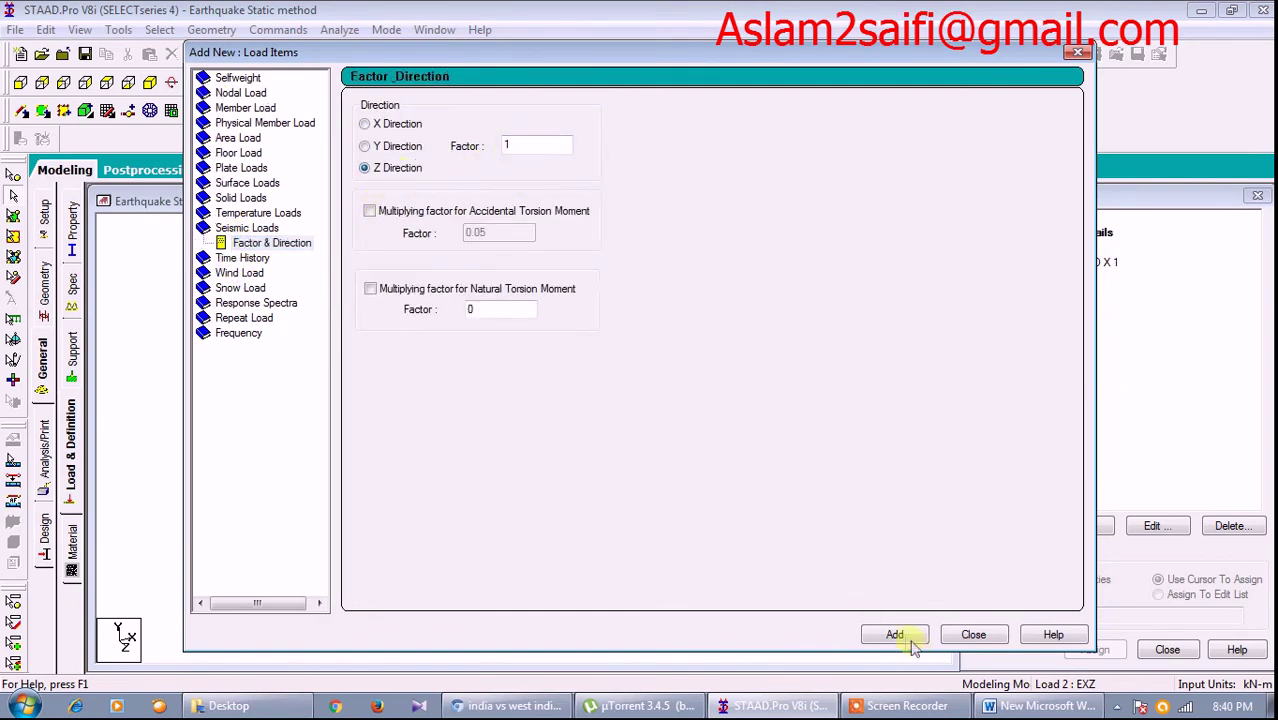
click(960, 635)
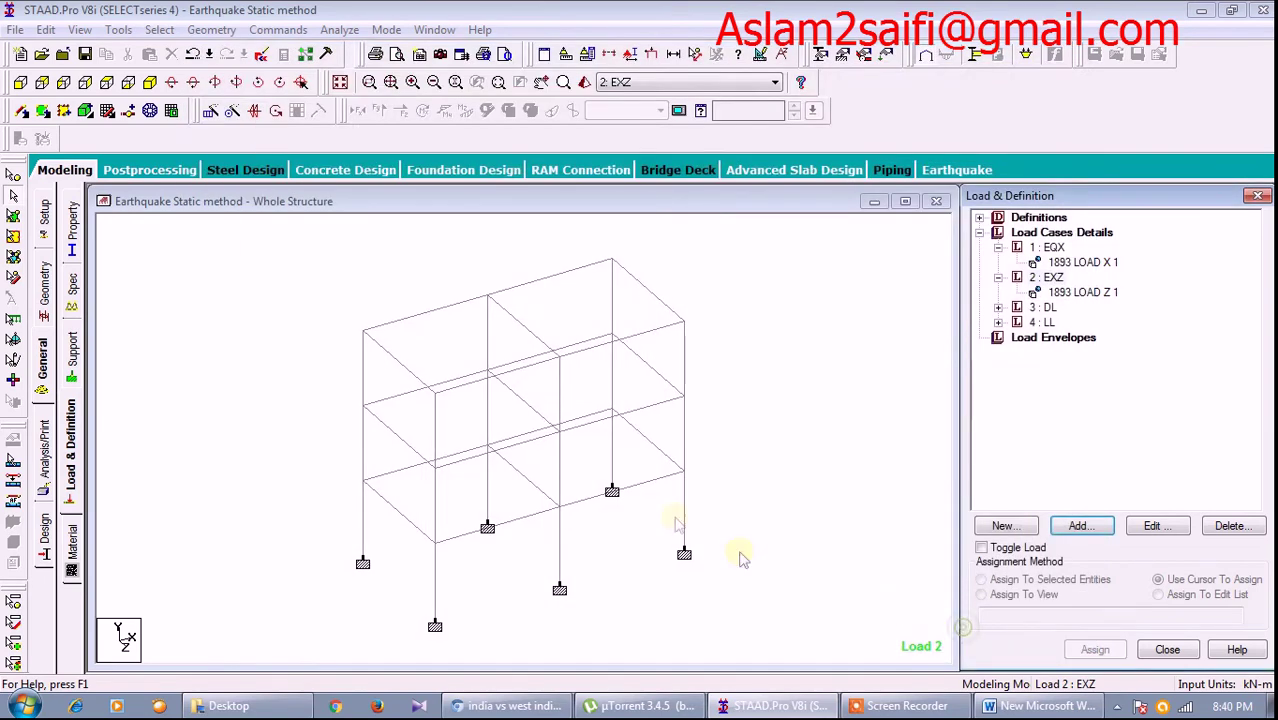
click(338, 29)
click(372, 46)
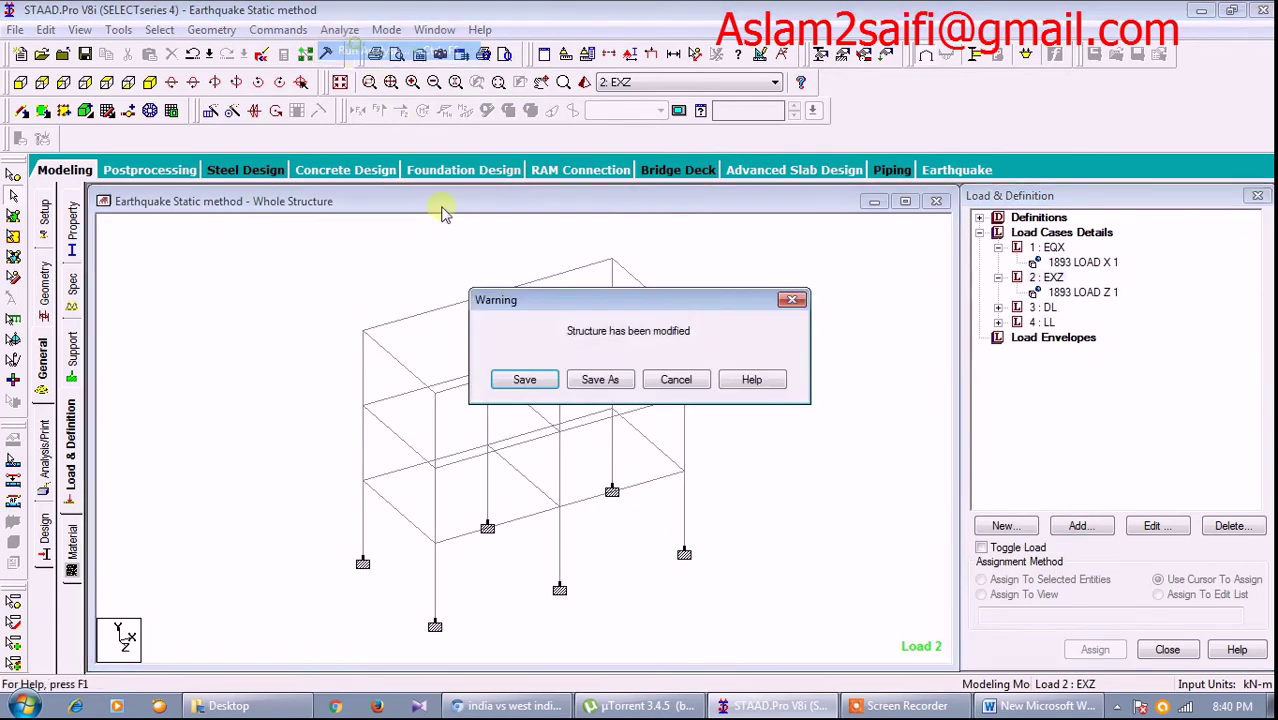
- Save the modified structure and add the Word note line 'than analysis'
click(519, 378)
click(1040, 706)
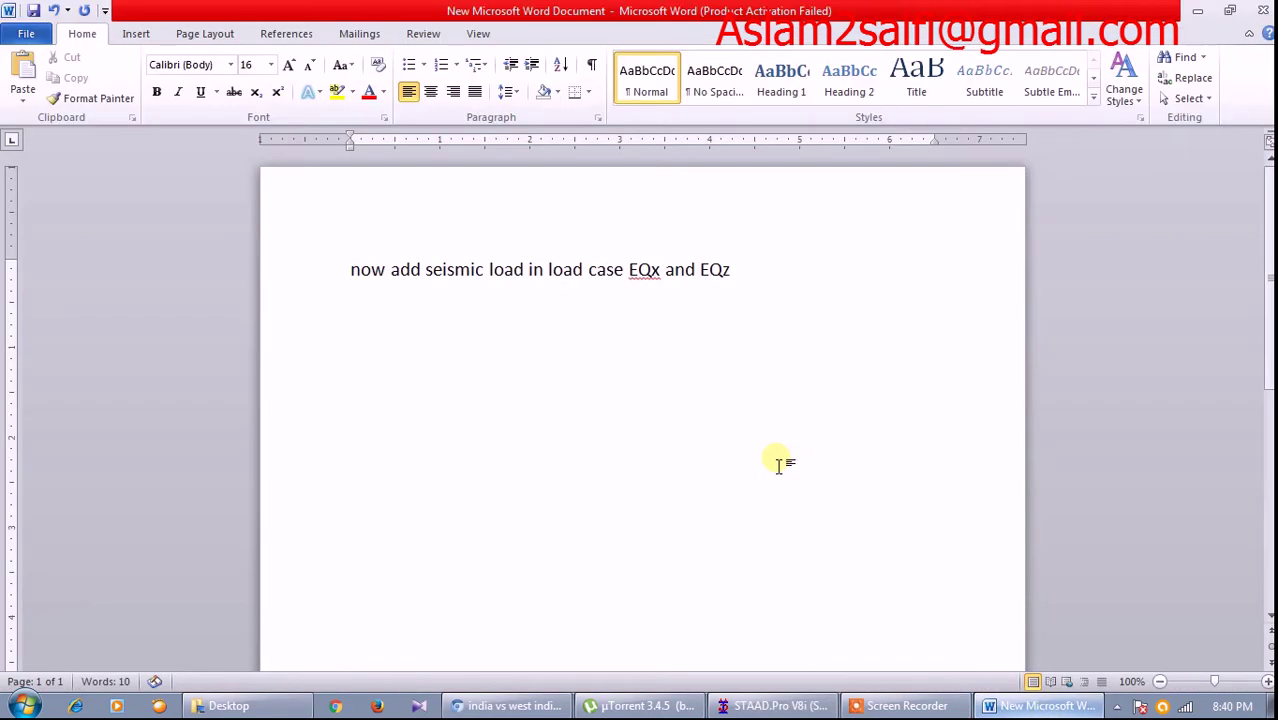
key(Return)
text(than analysis)
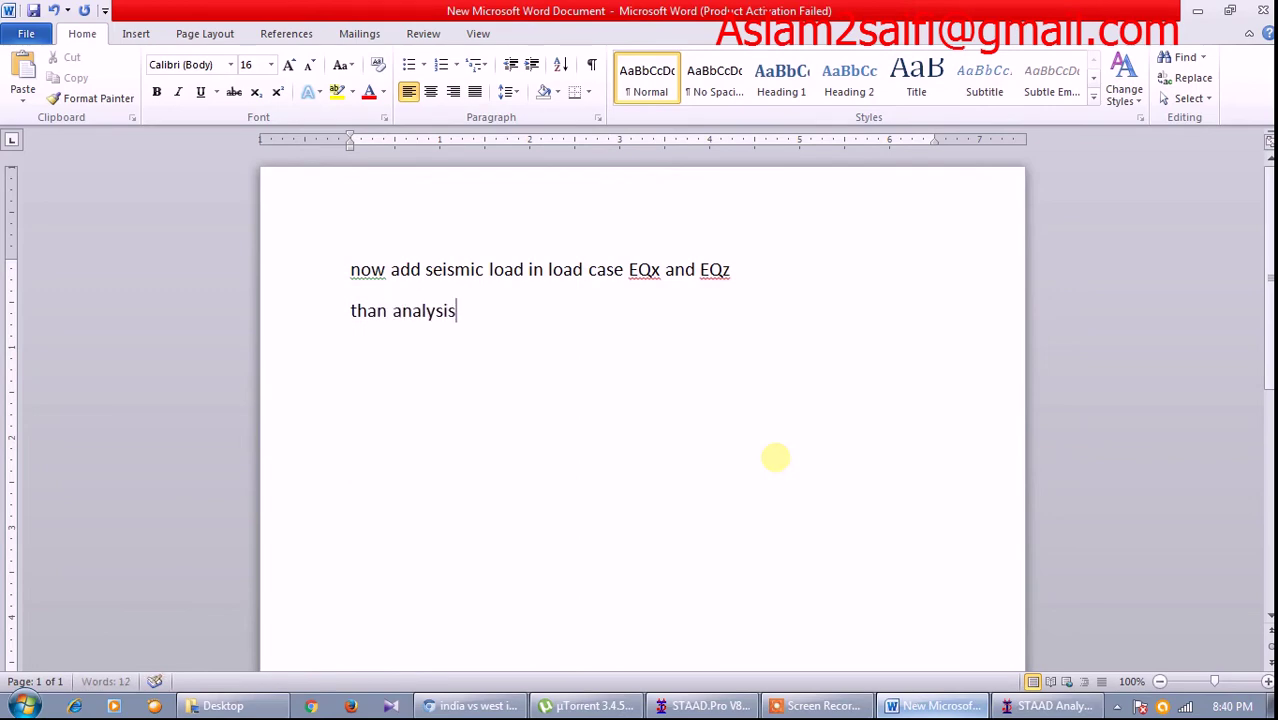
click(1192, 12)
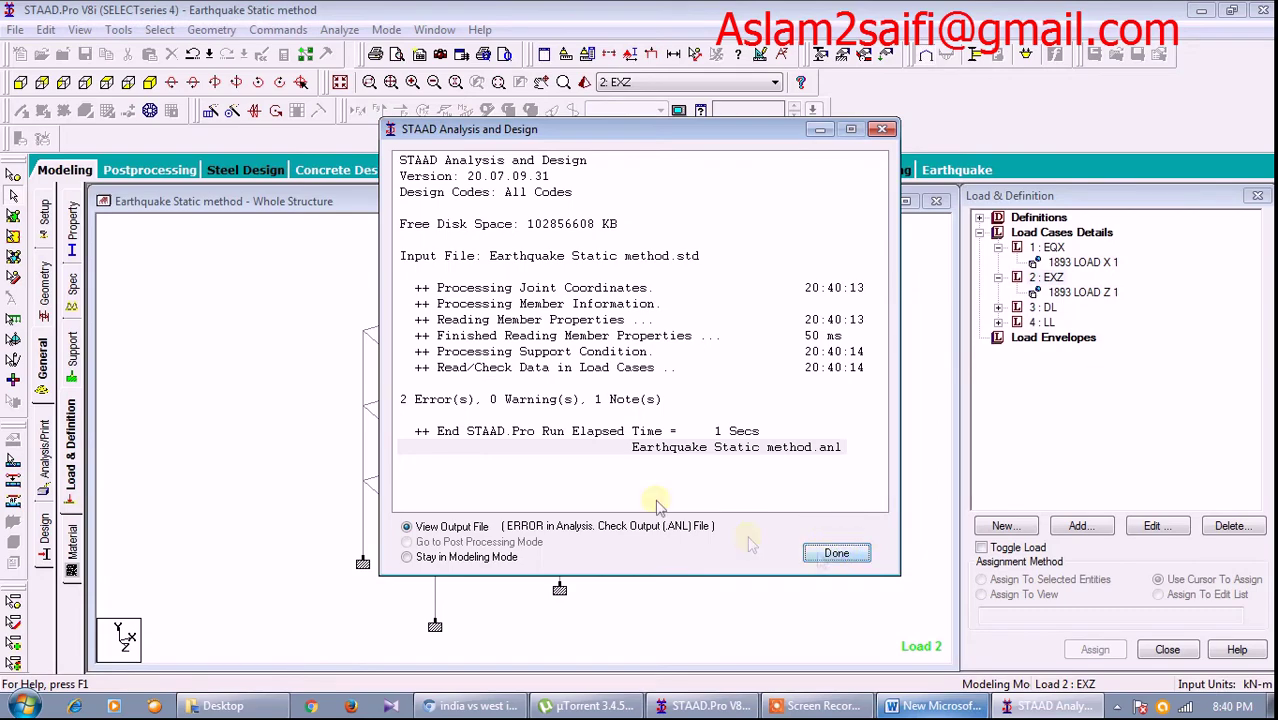
- Inspect the analysis error about a missing FINISH command in the load data
click(410, 400)
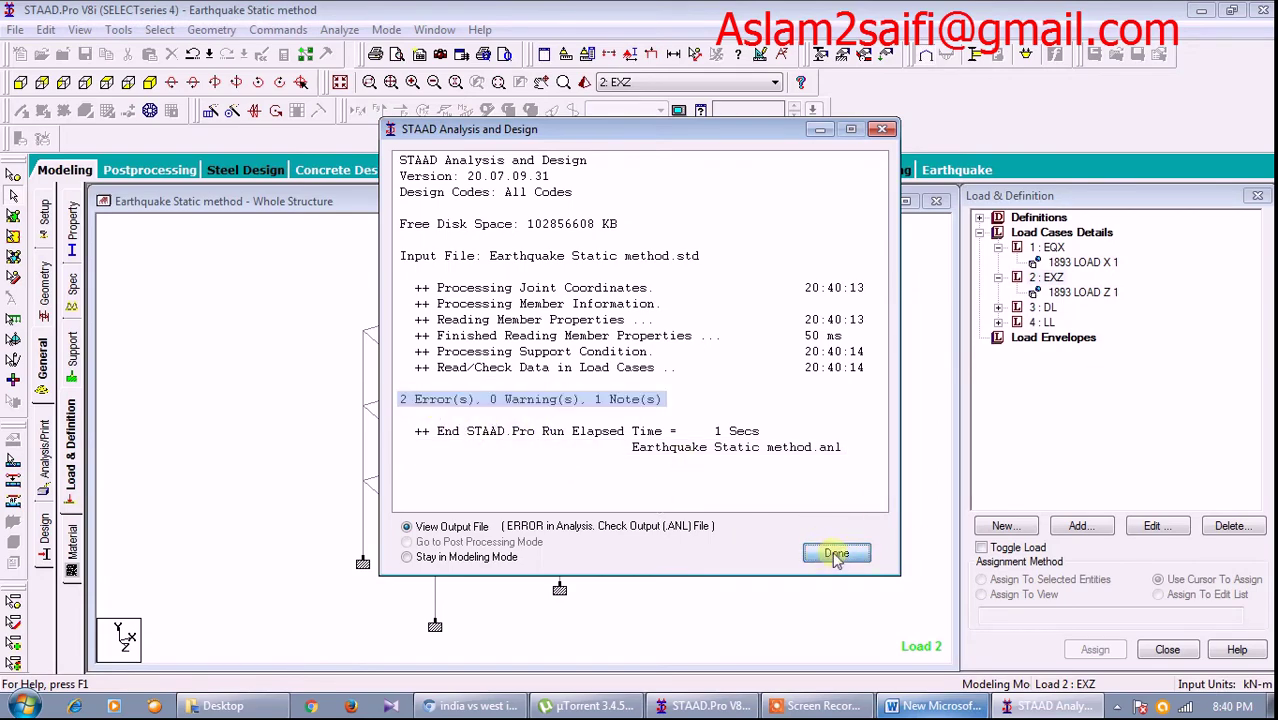
click(836, 555)
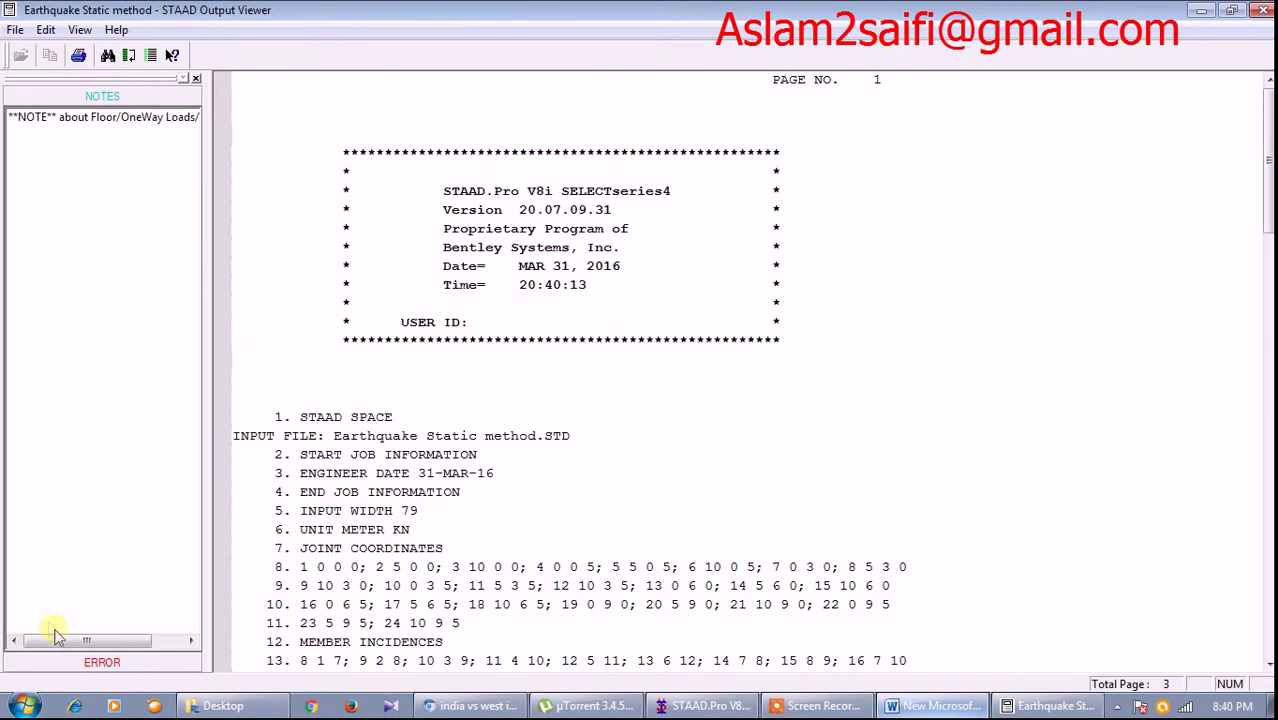
click(100, 661)
click(105, 139)
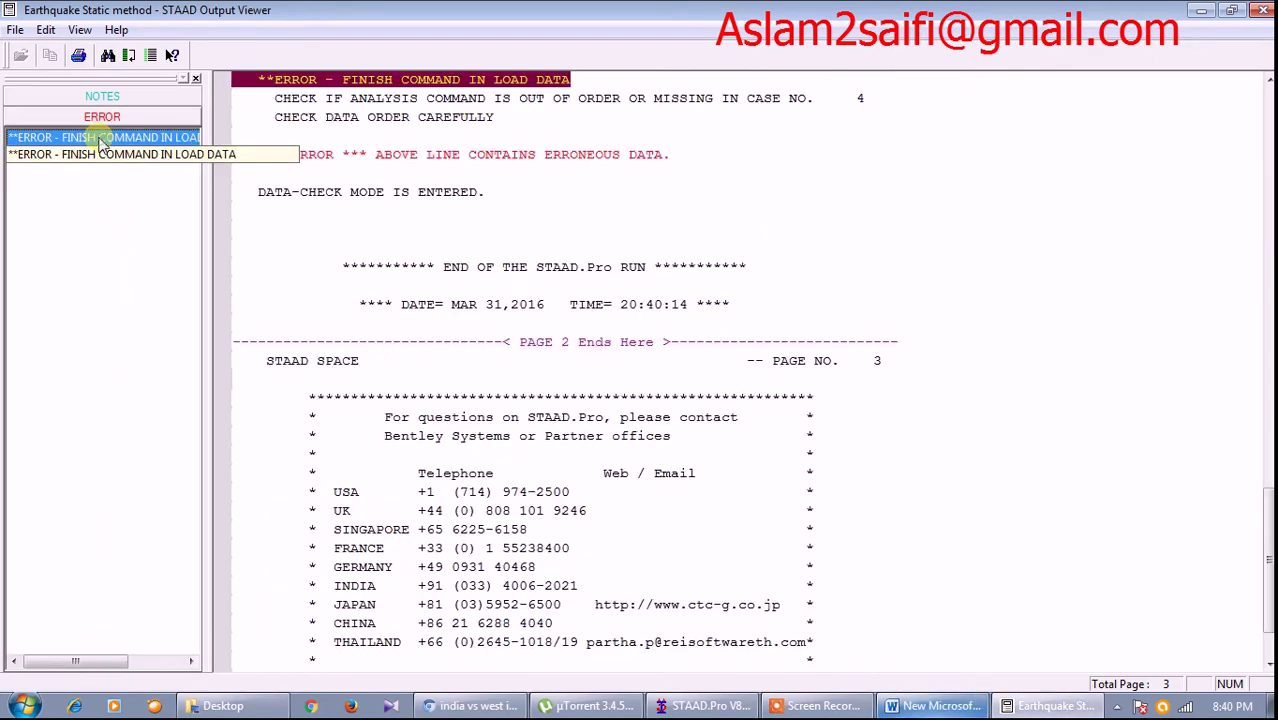
click(1266, 12)
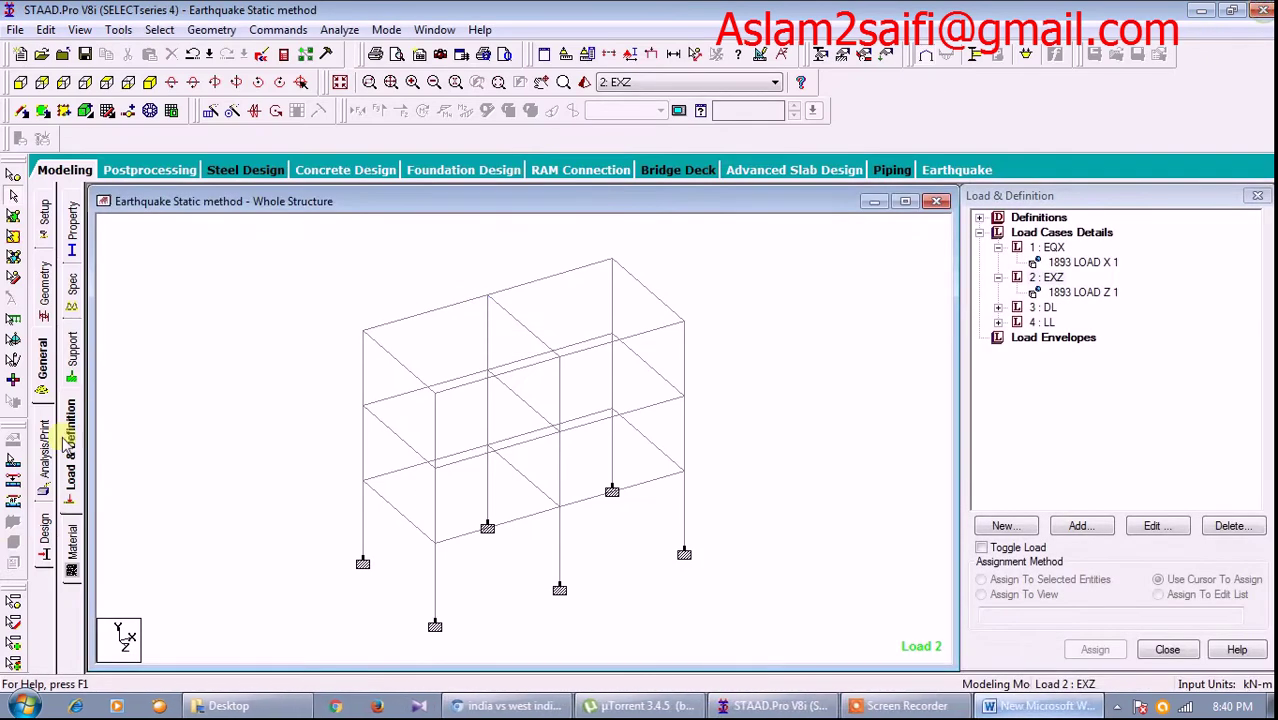
- Add a PERFORM ANALYSIS PRINT ALL command and rerun the saved analysis with 0 errors
click(48, 482)
click(548, 405)
click(582, 554)
click(732, 554)
click(339, 29)
click(360, 46)
click(540, 380)
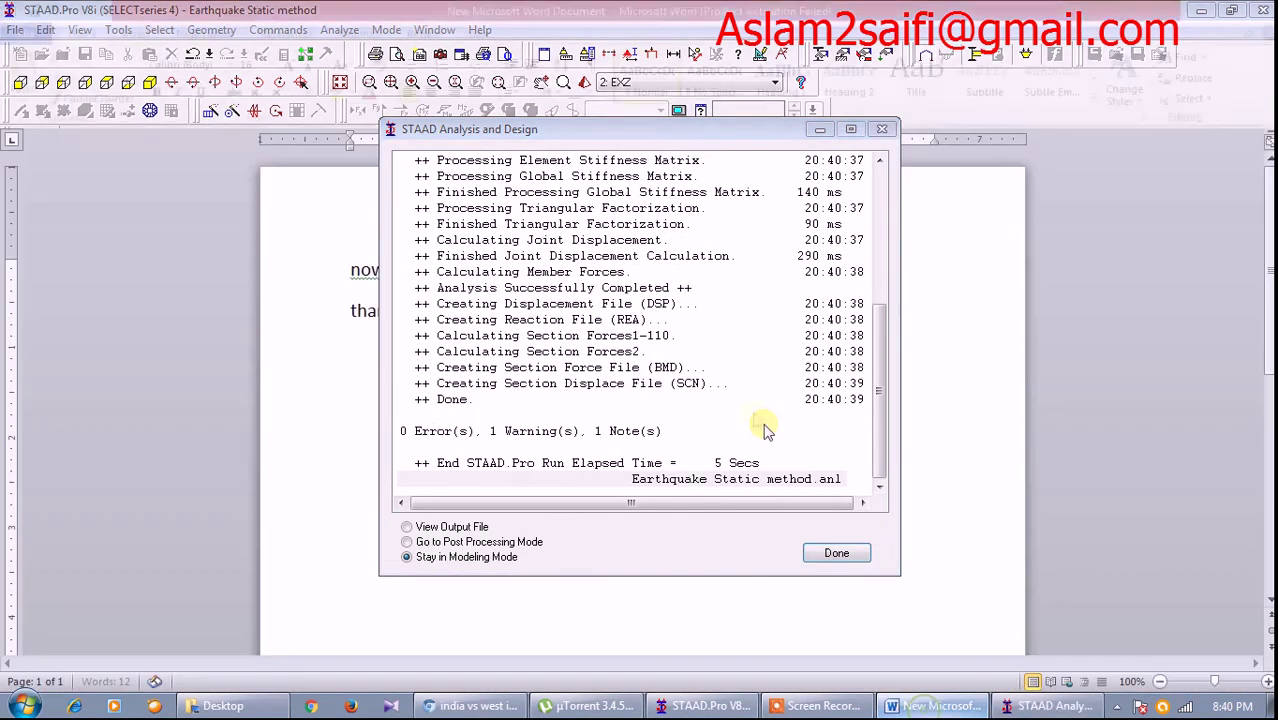
click(819, 129)
text(and check base shear and lateral force at eac)
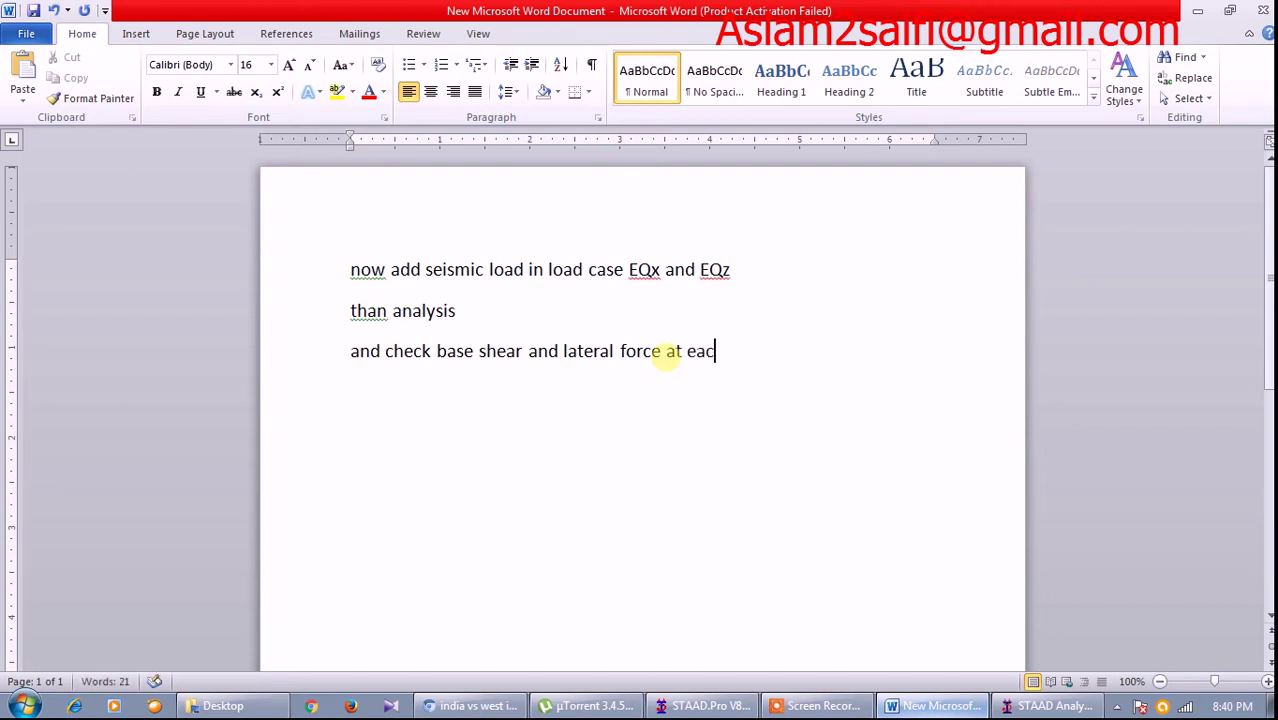
- Finish the Word note 'and check base shear and lateral force at each floor in out put'
text(h floor)
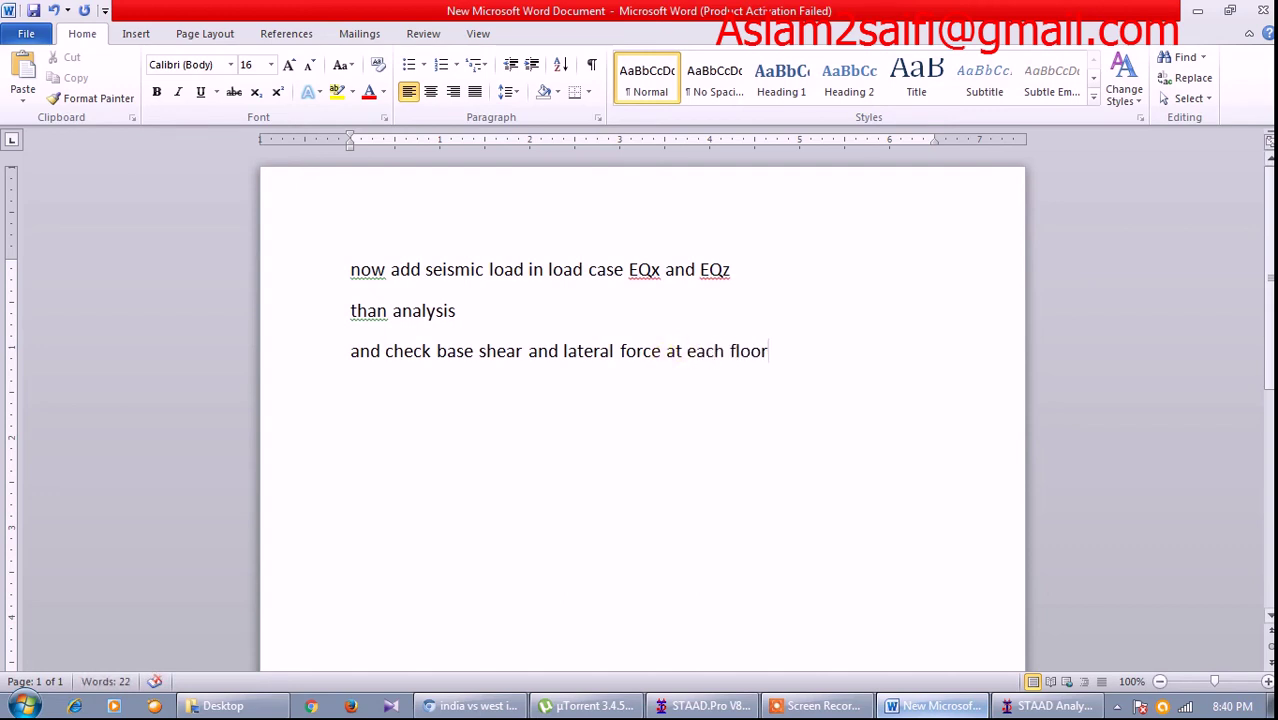
text( in out put)
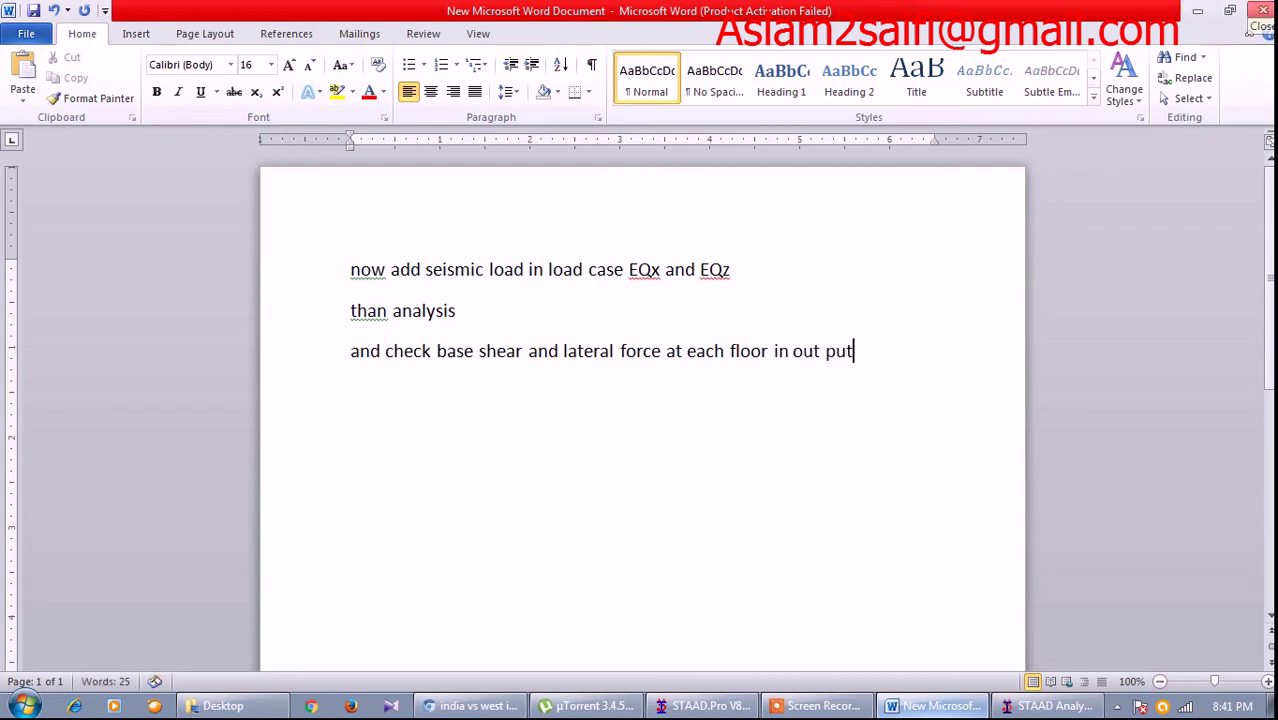
click(1197, 10)
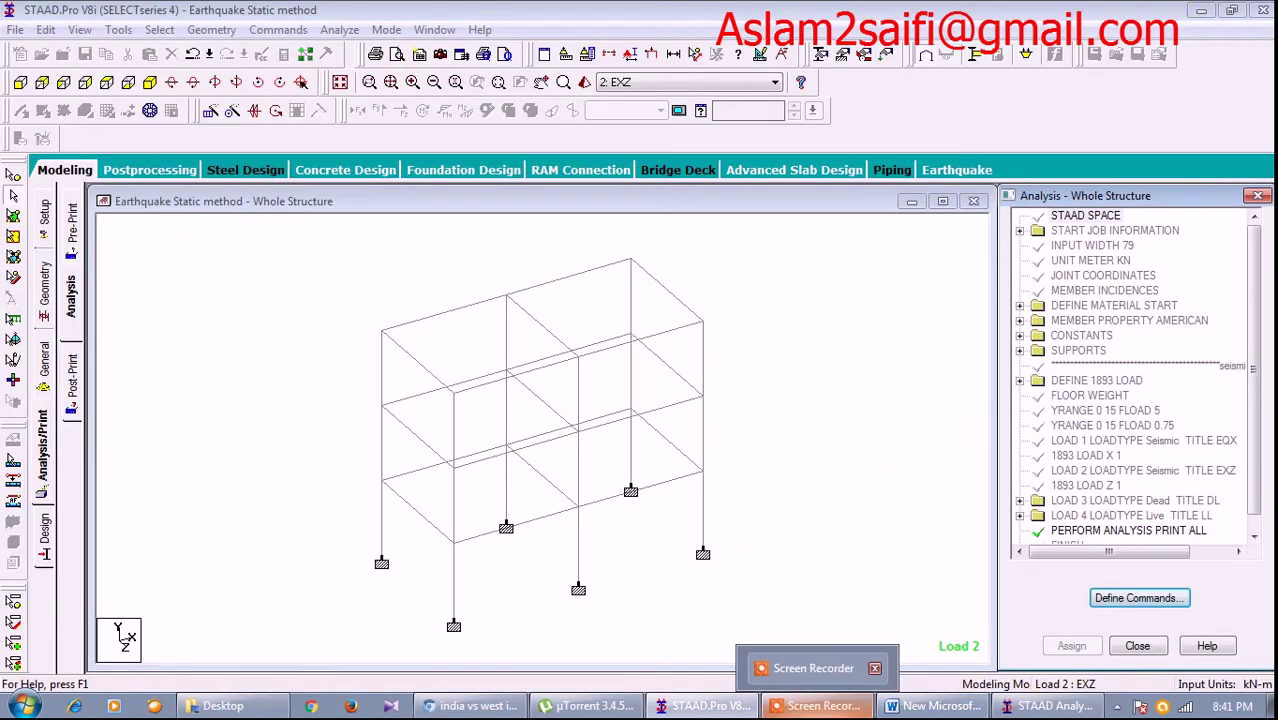
- Open the analysis output file and search it for 'lateral'
click(1050, 706)
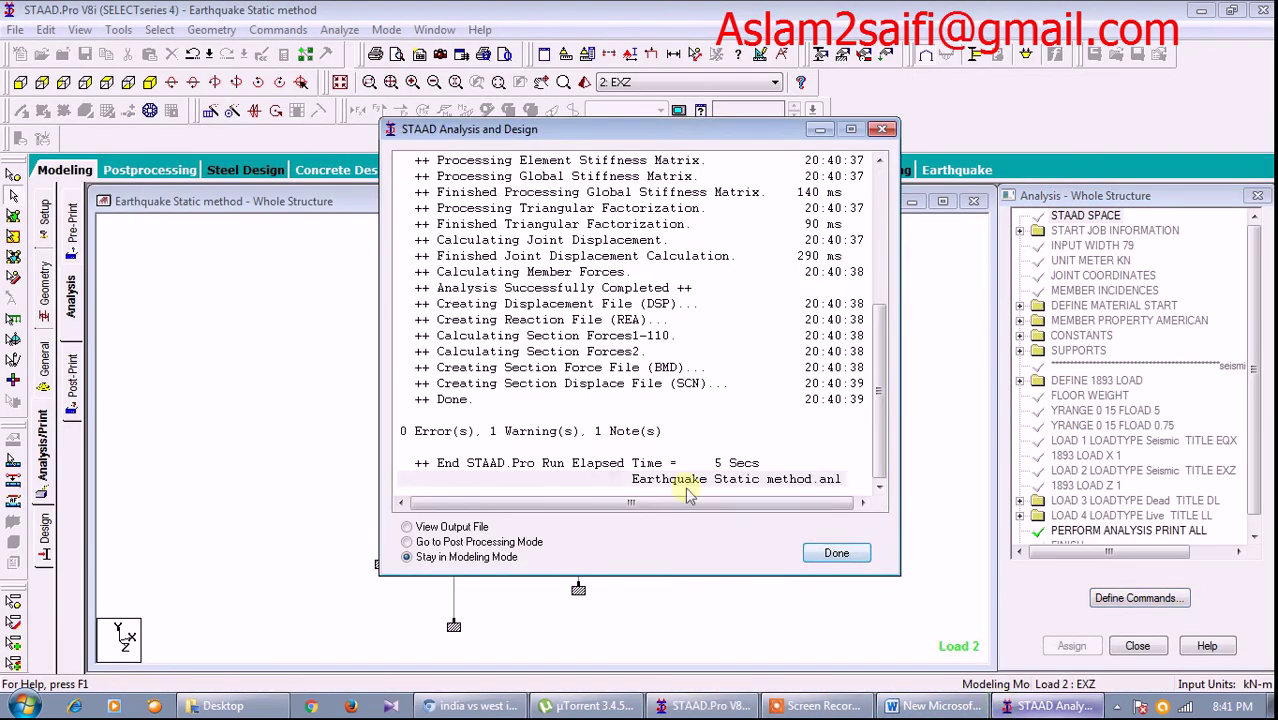
click(822, 553)
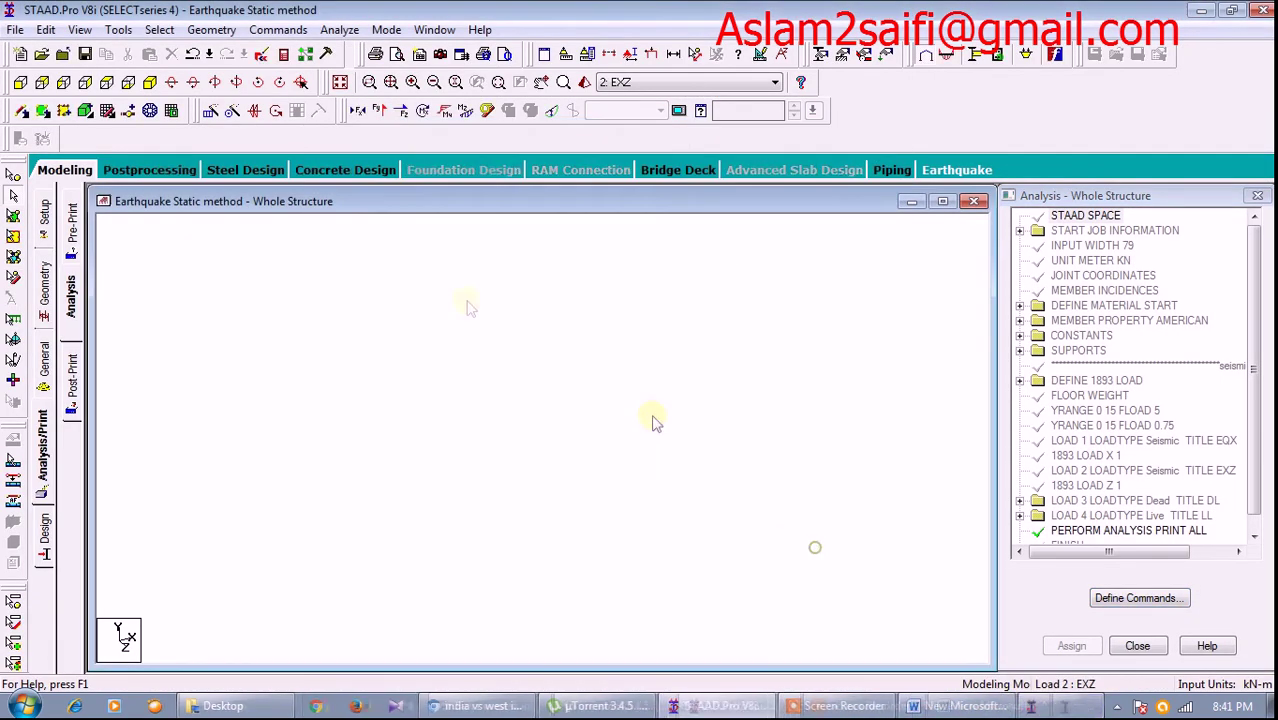
click(284, 56)
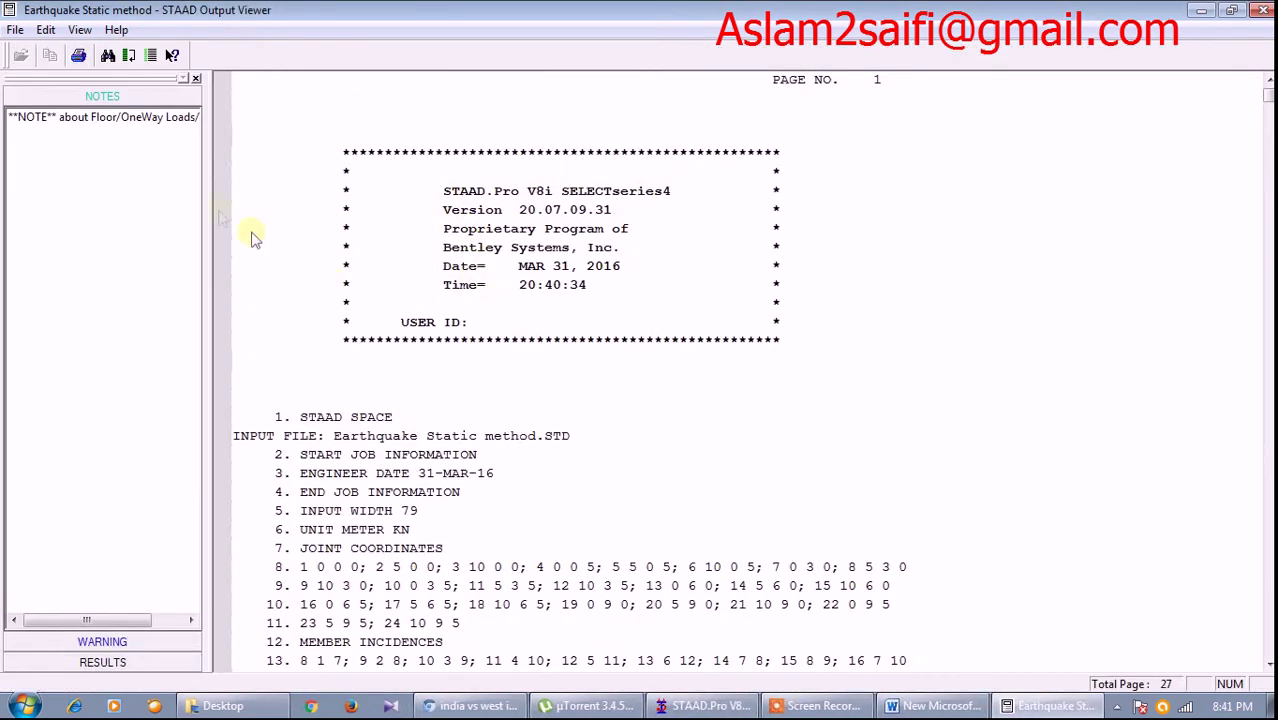
click(108, 55)
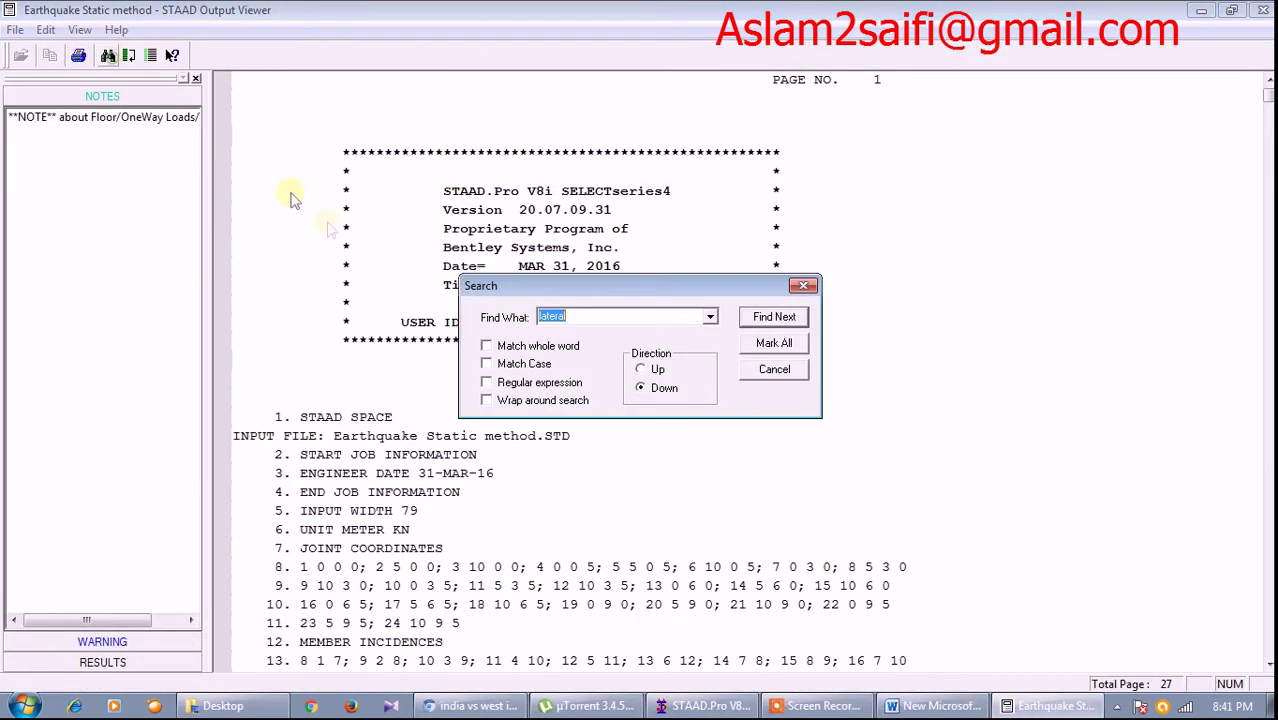
click(774, 316)
click(773, 369)
- Review the storey lateral load table, including the 23.076 first-storey total and base shear
scroll(757, 393, up, 4)
scroll(757, 393, up, 3)
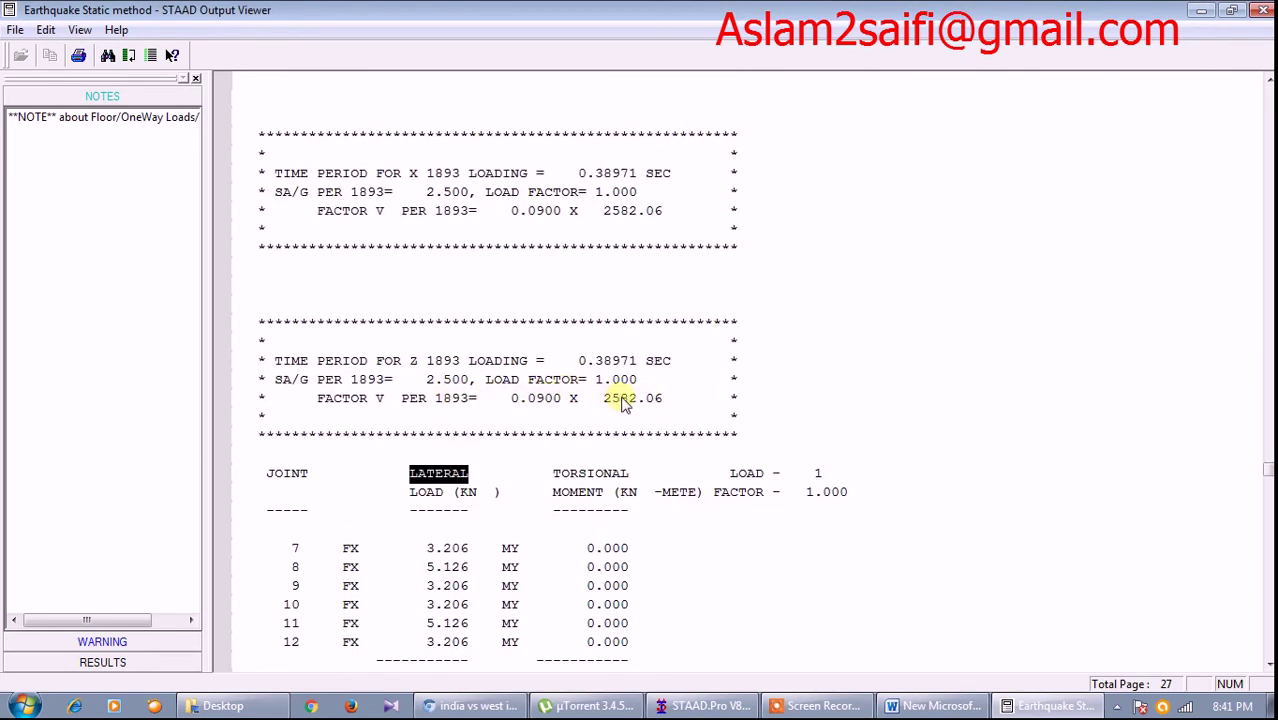
click(500, 402)
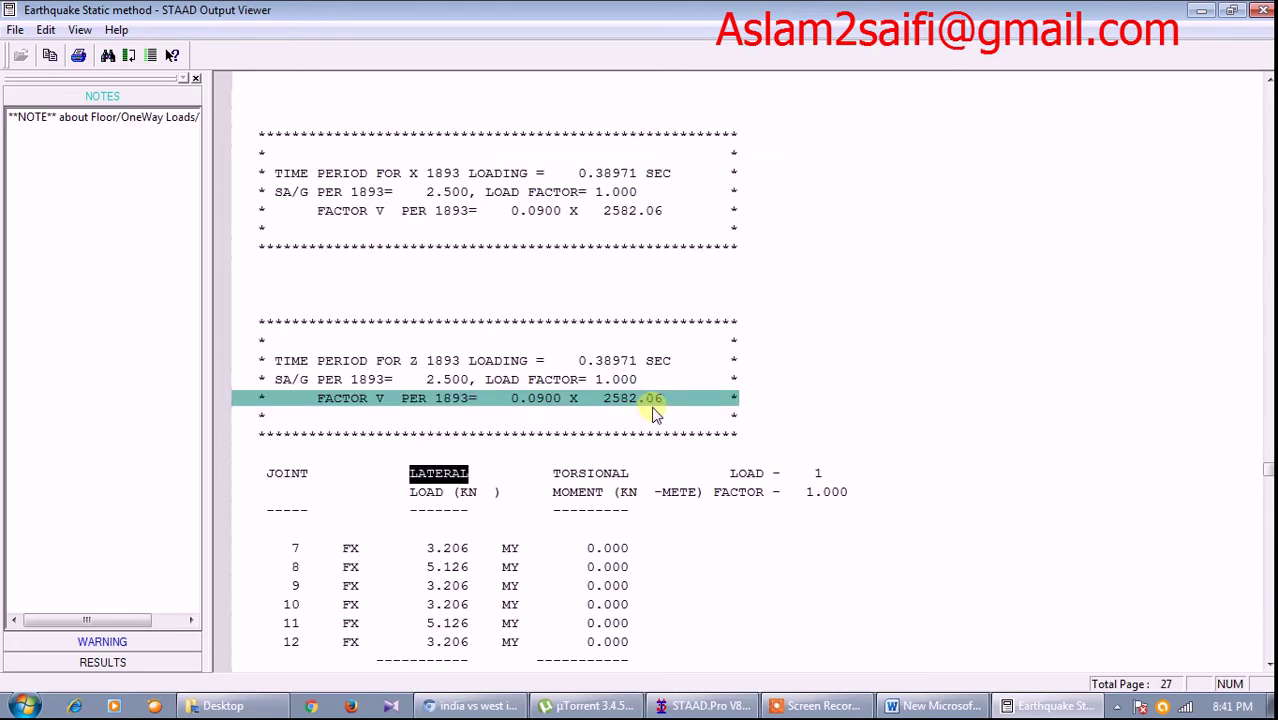
scroll(632, 420, down, 3)
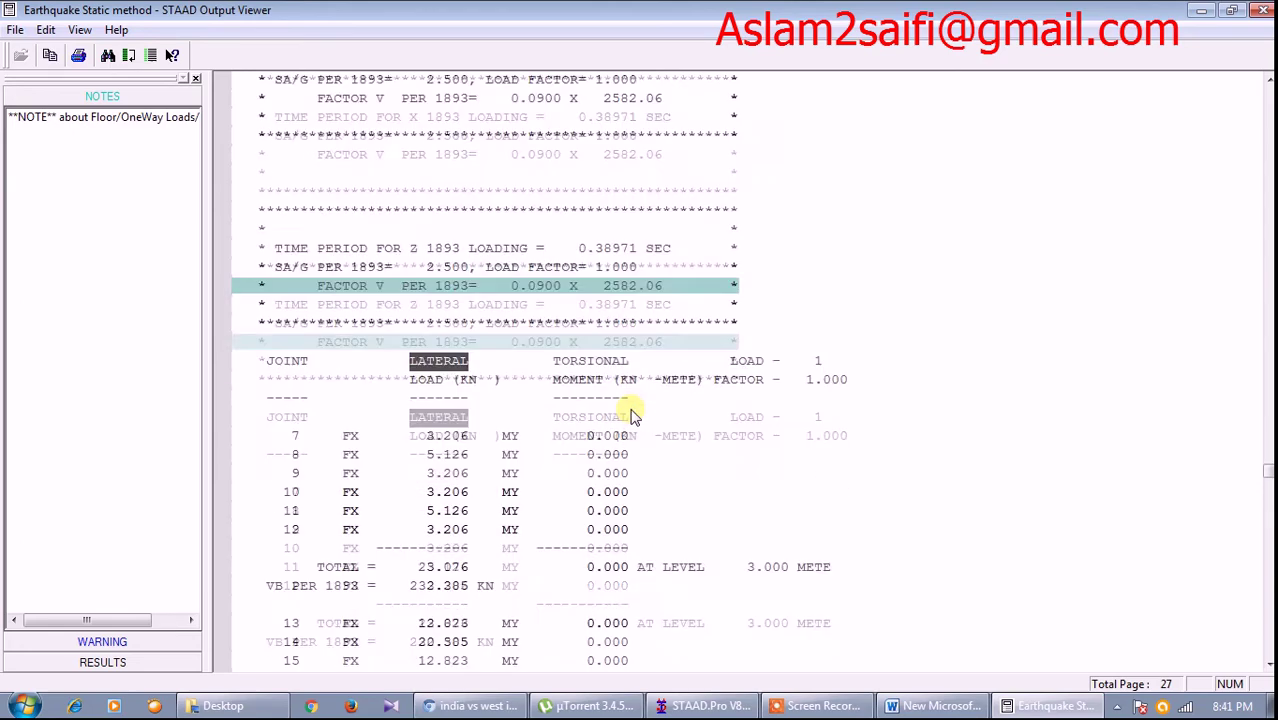
scroll(608, 408, down, 2)
click(388, 400)
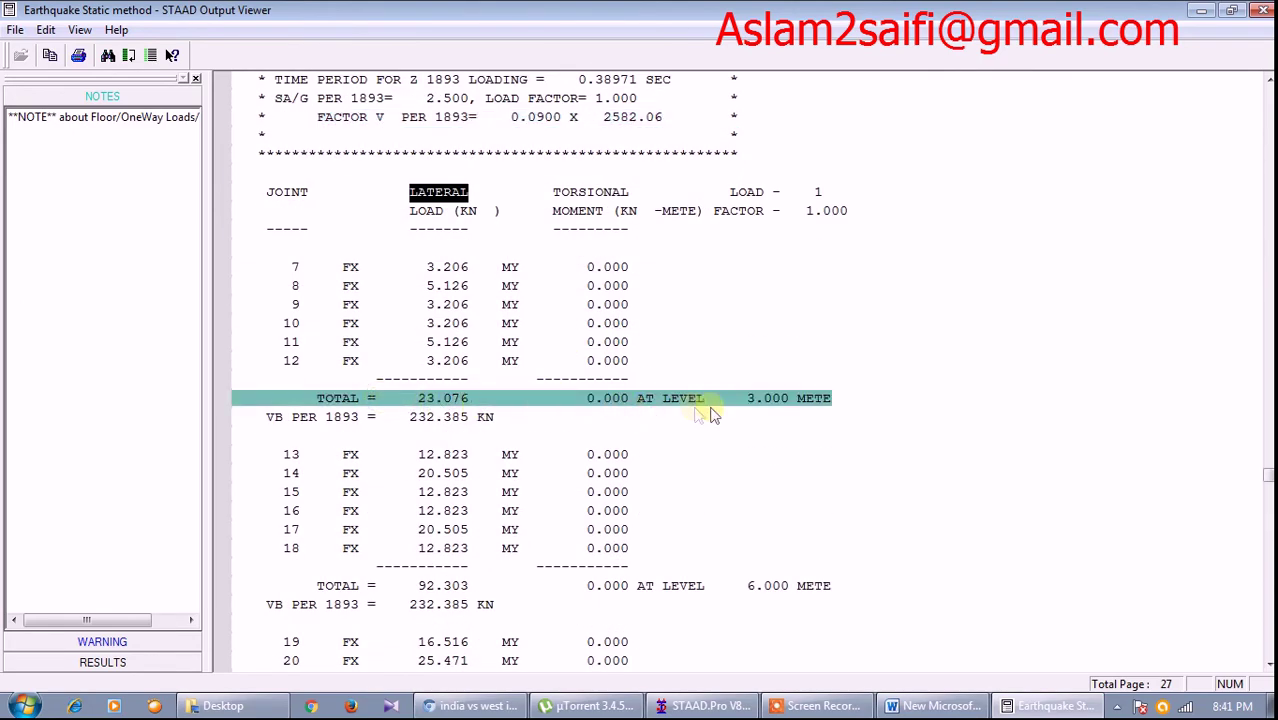
click(329, 426)
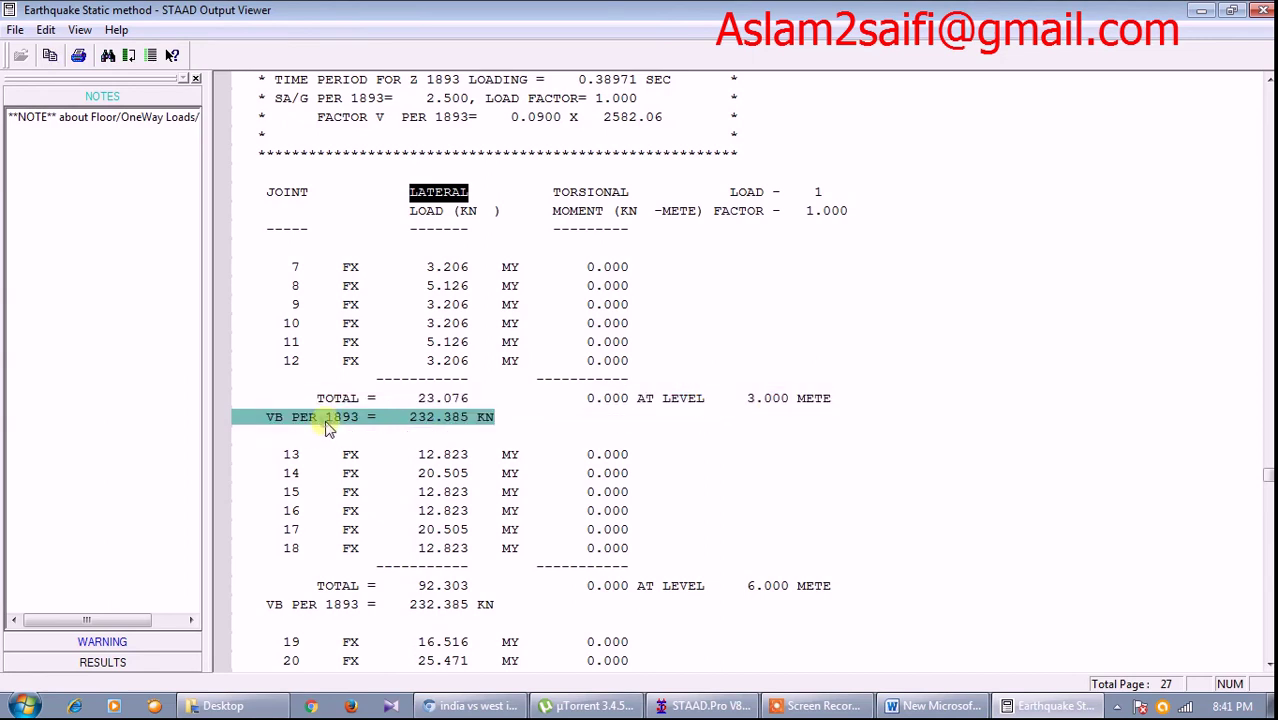
click(428, 400)
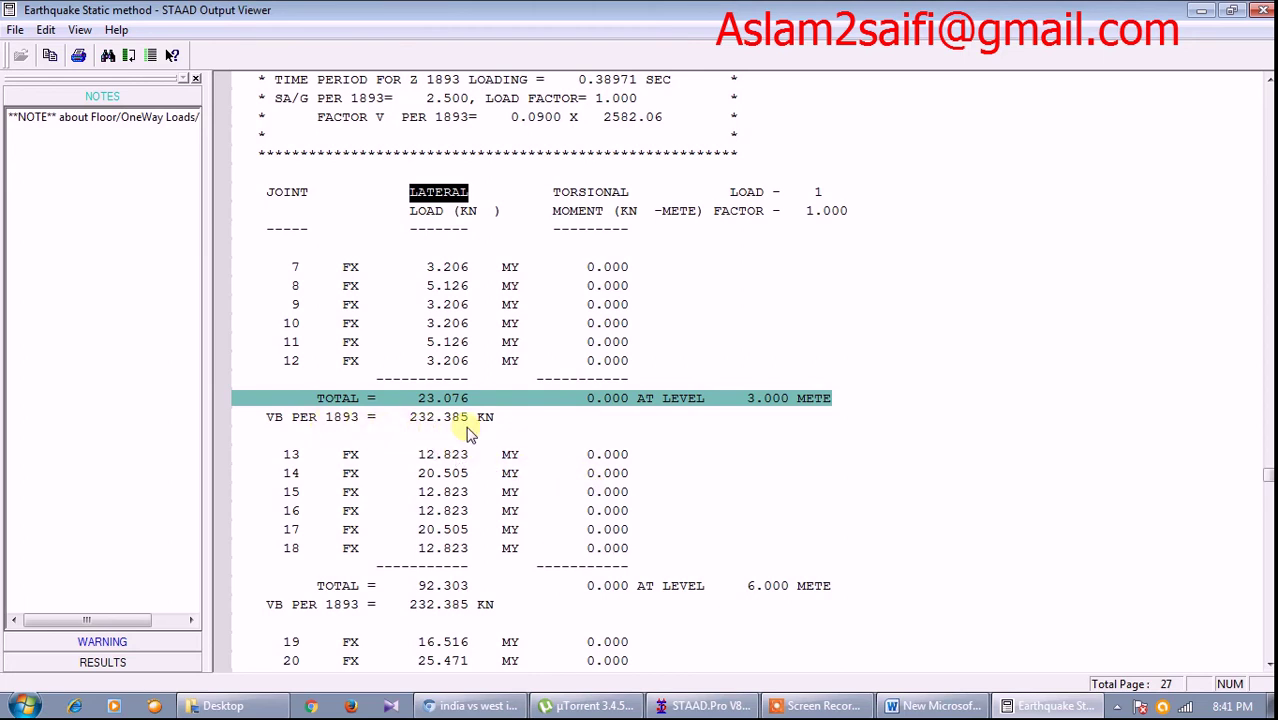
- Copy the base shear line 'VB PER 1893 = 232.385 KN'
click(944, 708)
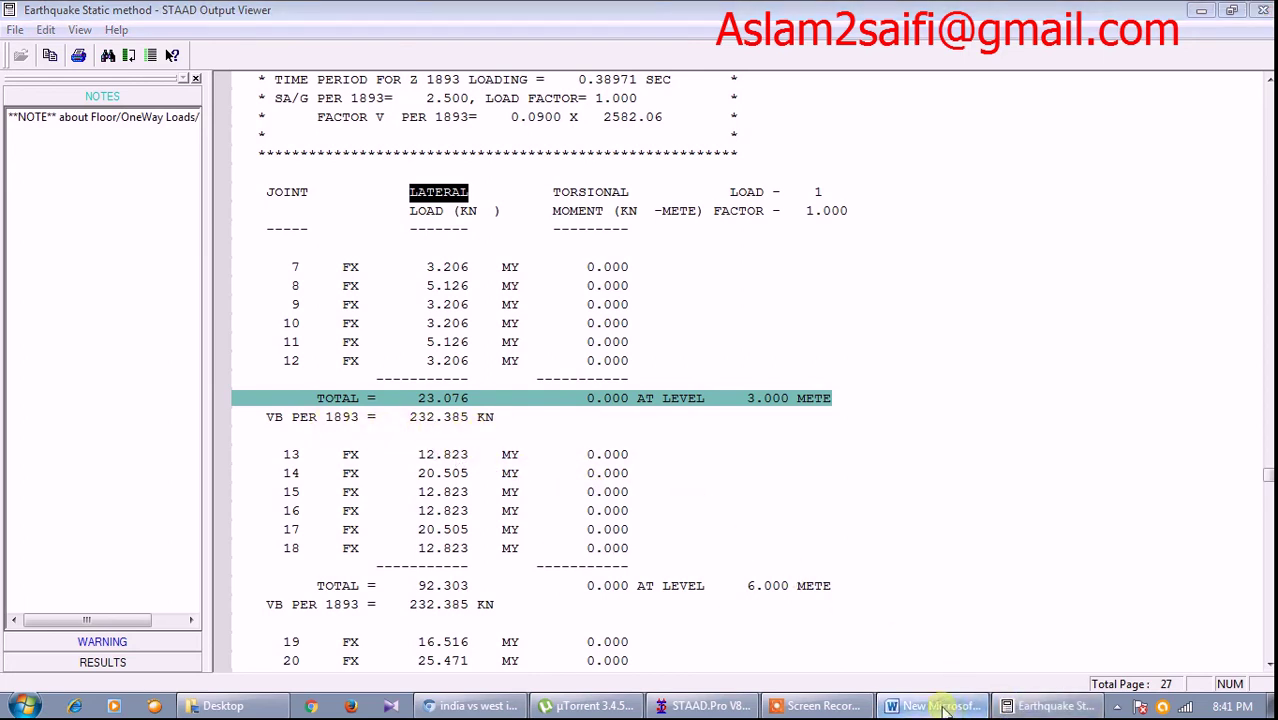
click(373, 417)
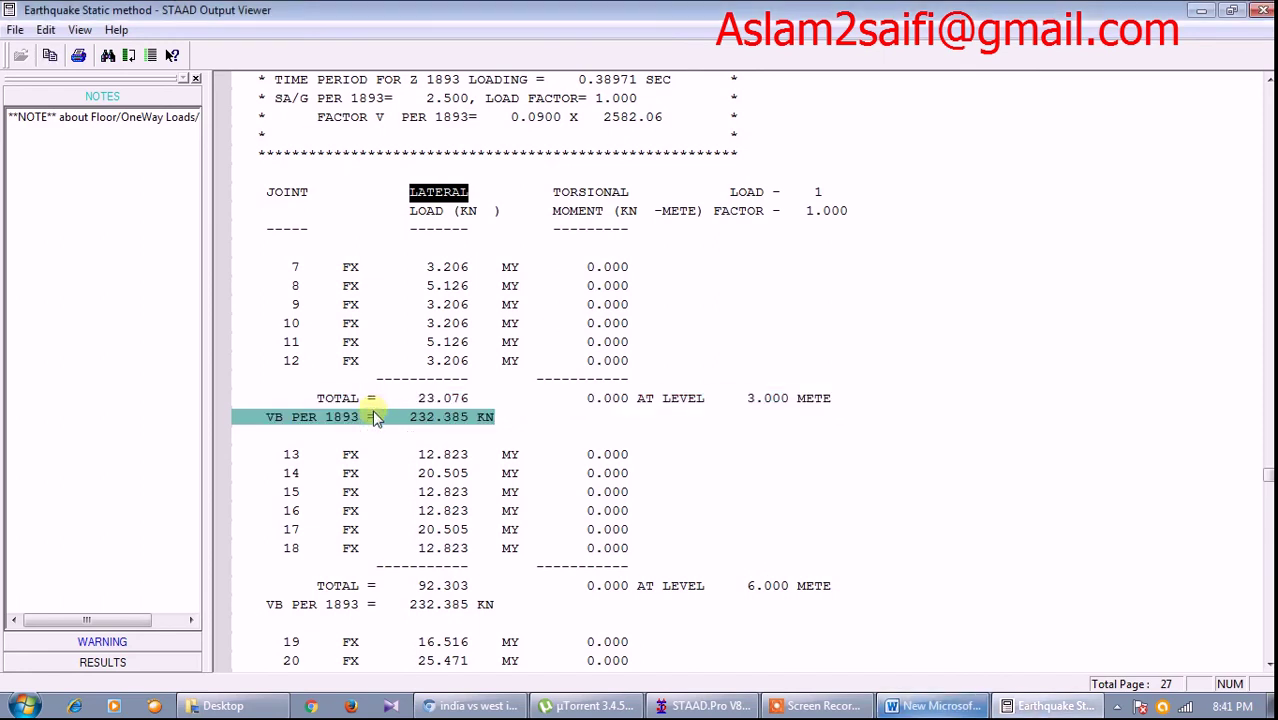
key(ctrl+c)
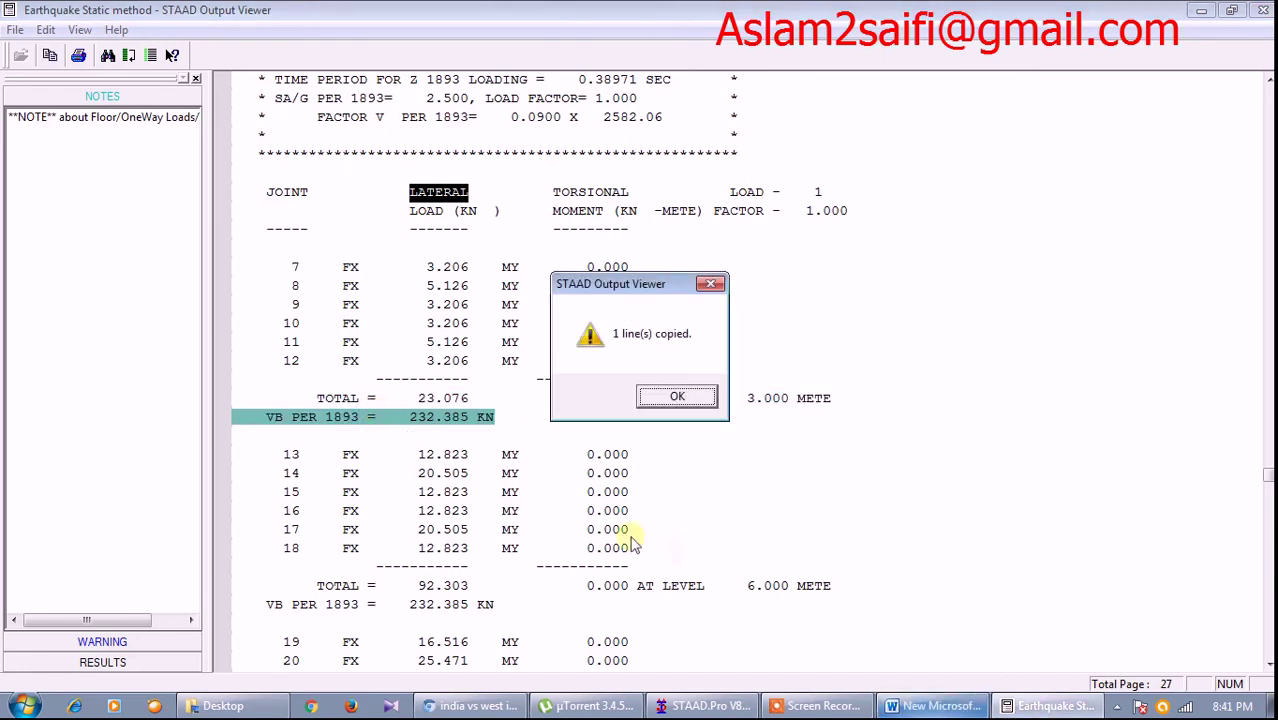
click(700, 402)
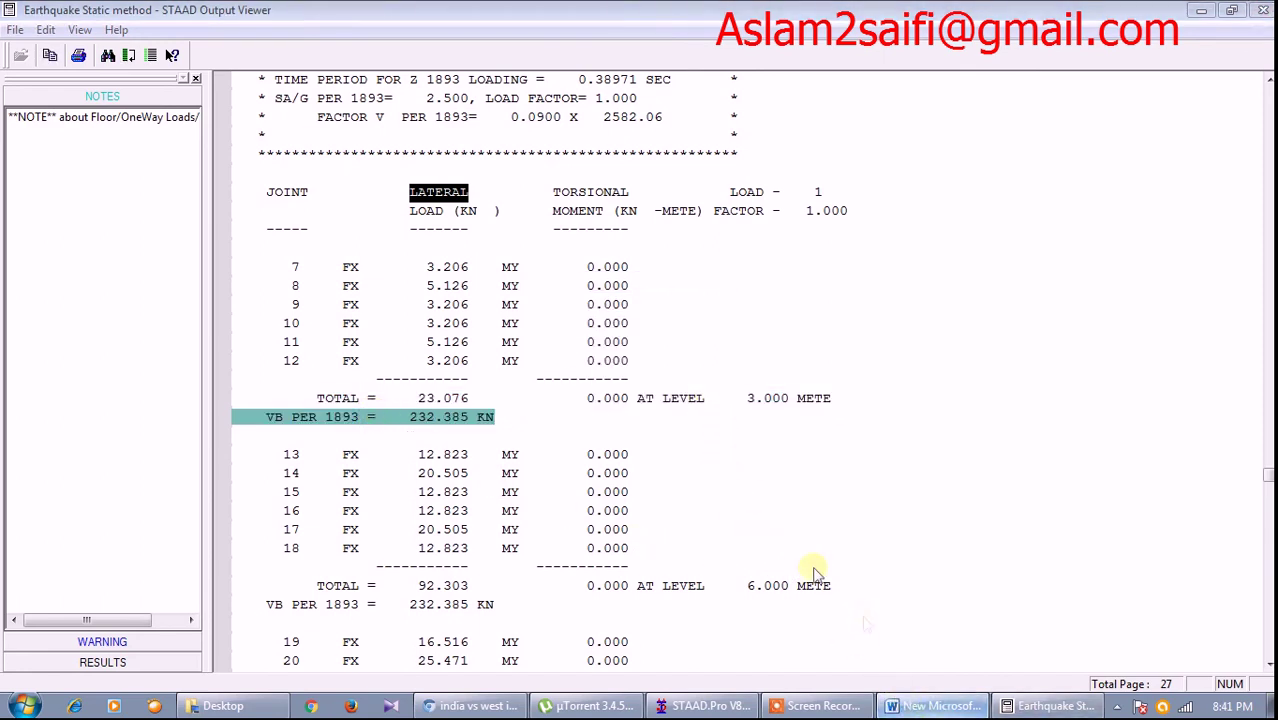
click(931, 700)
click(1258, 12)
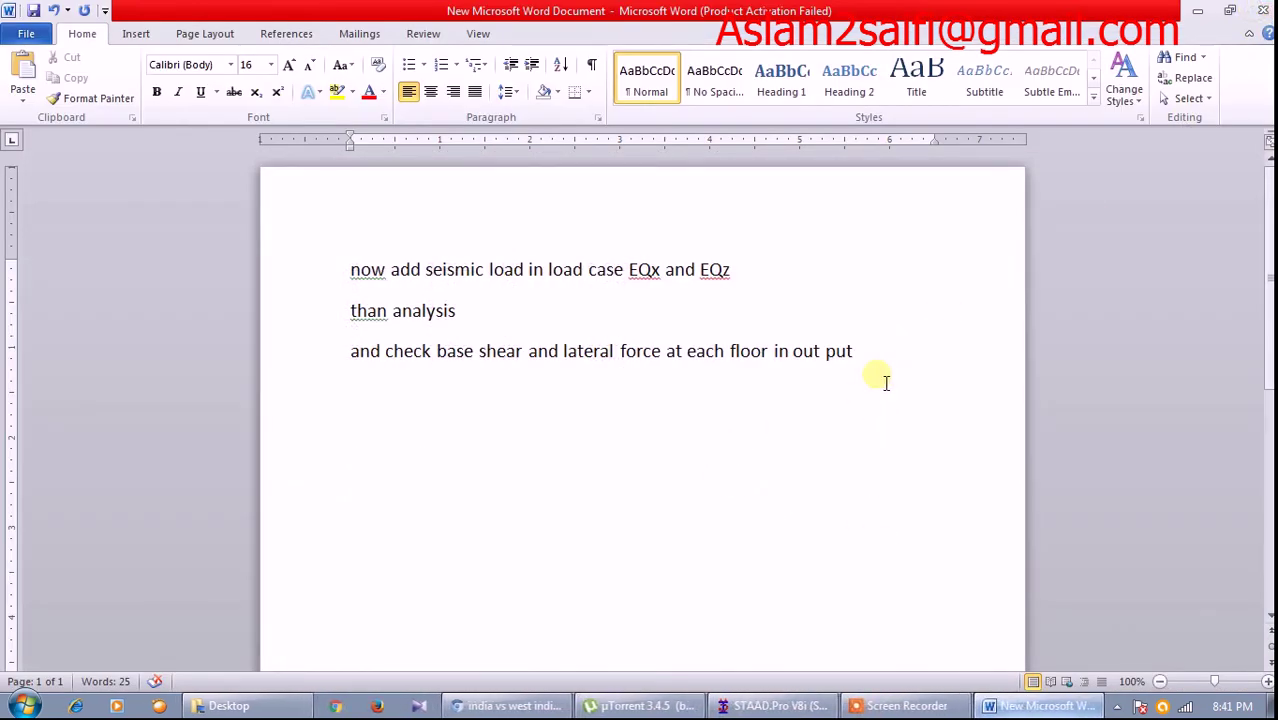
- Paste the 232.385 KN base shear line into Word and add 'Thank you' and 'subscribe and comment'
key(ctrl+v)
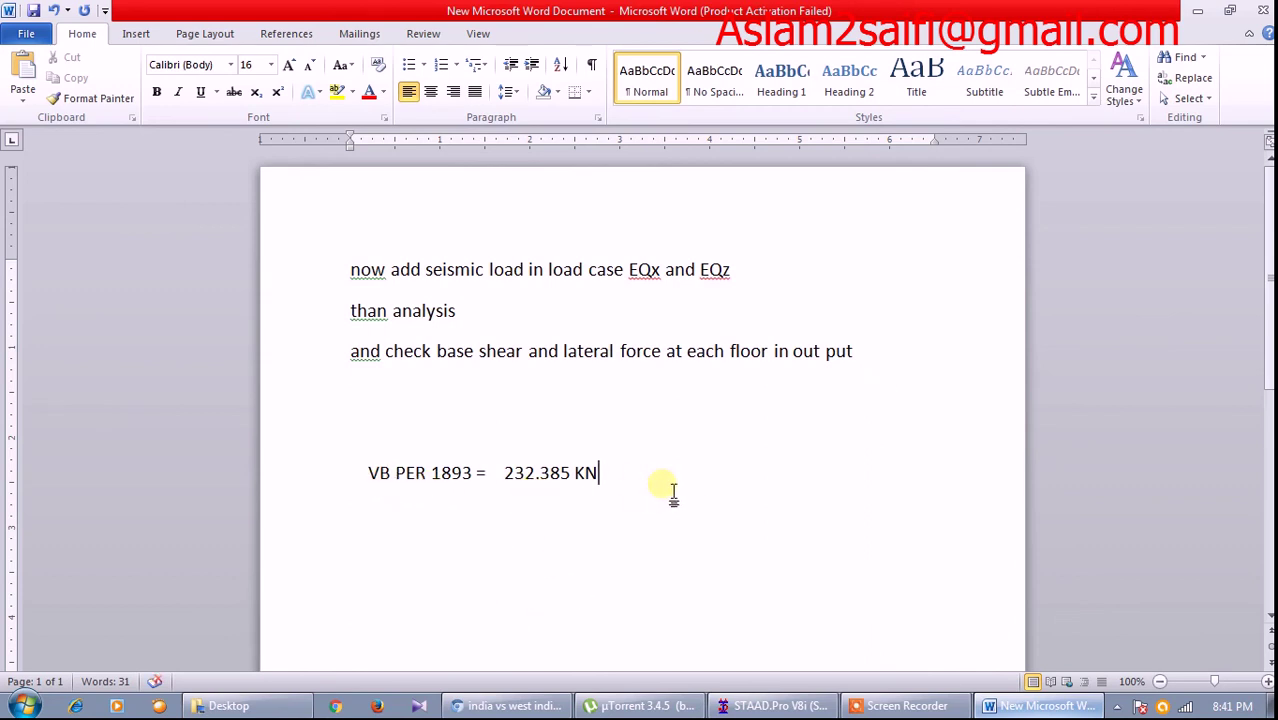
text( this is base shear)
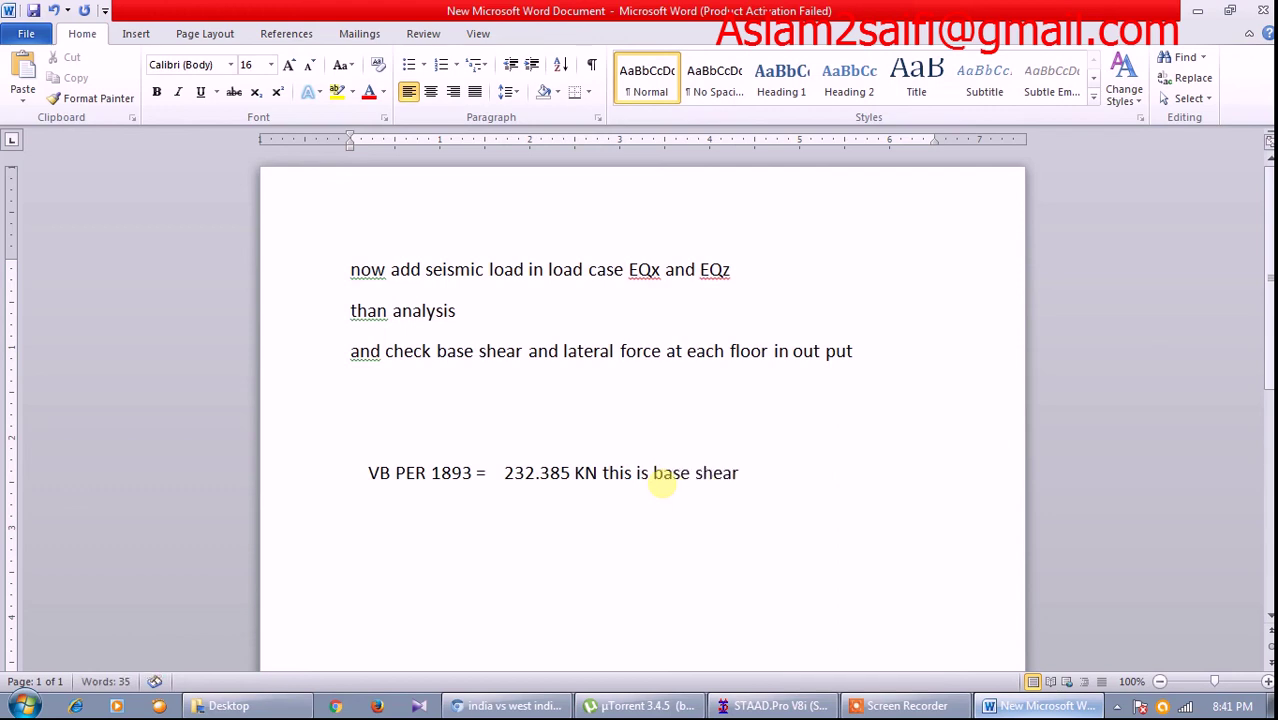
key(Return)
key(Return)
text(thnk you)
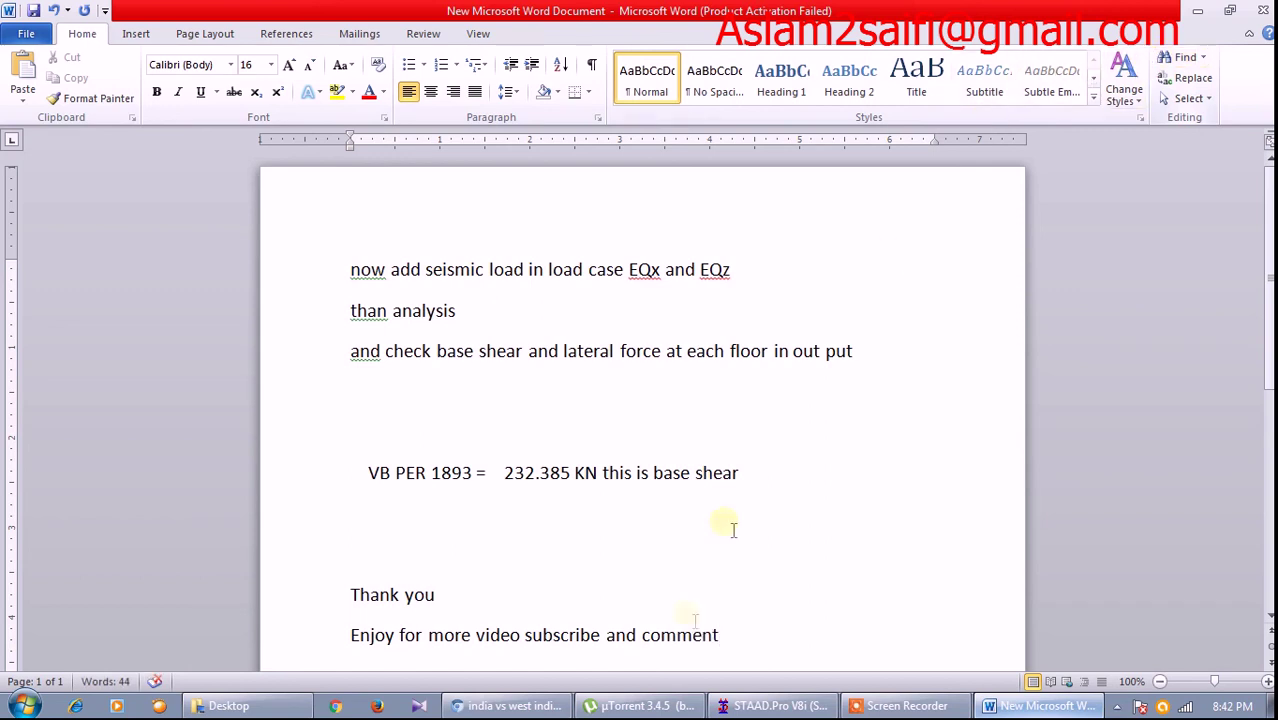
- Make 'subscribe and comment' 26 pt red, then close and save the document
drag(722, 640, 525, 645)
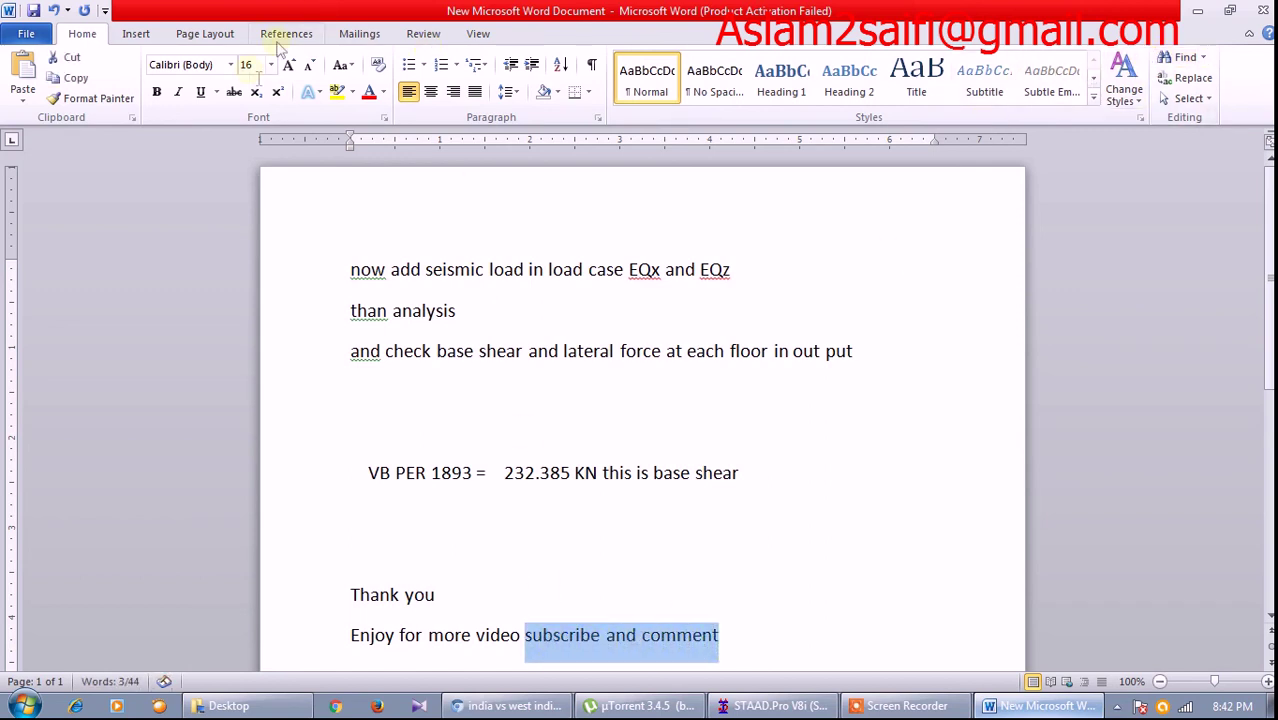
click(287, 66)
click(287, 66)
click(287, 66)
scroll(794, 574, down, 1)
scroll(758, 555, down, 1)
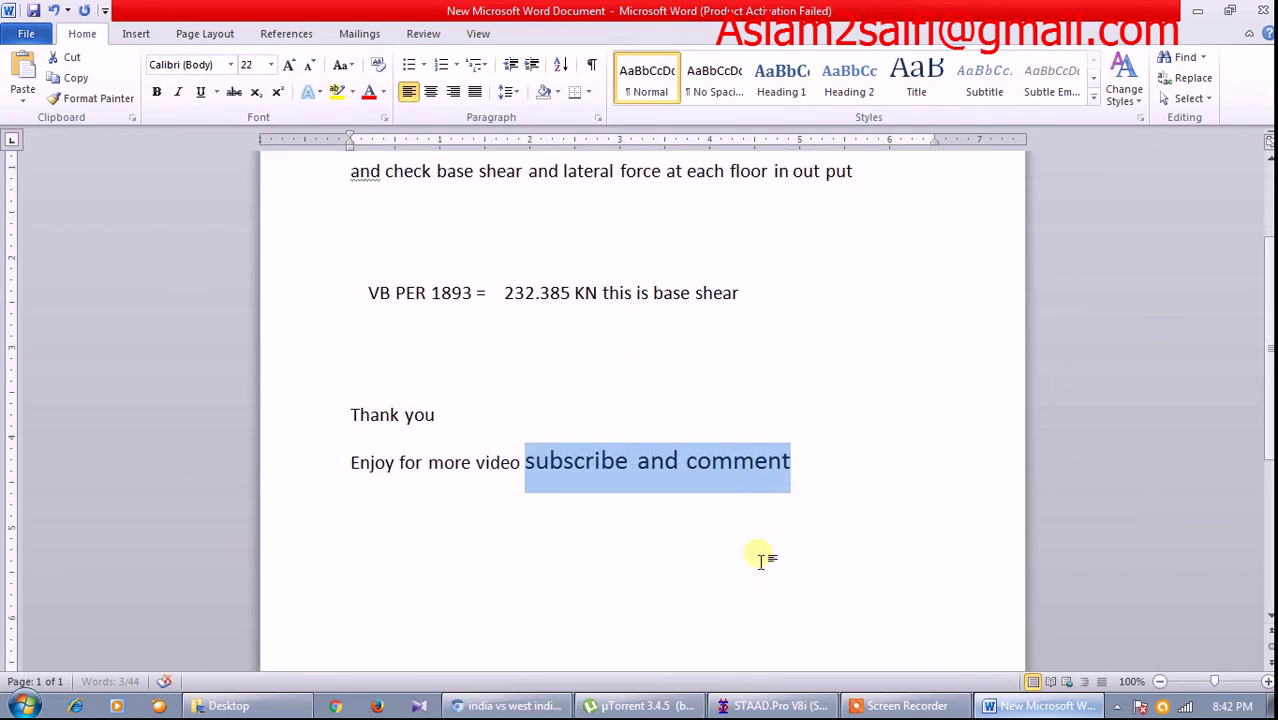
scroll(750, 545, down, 1)
click(287, 66)
click(287, 66)
click(369, 91)
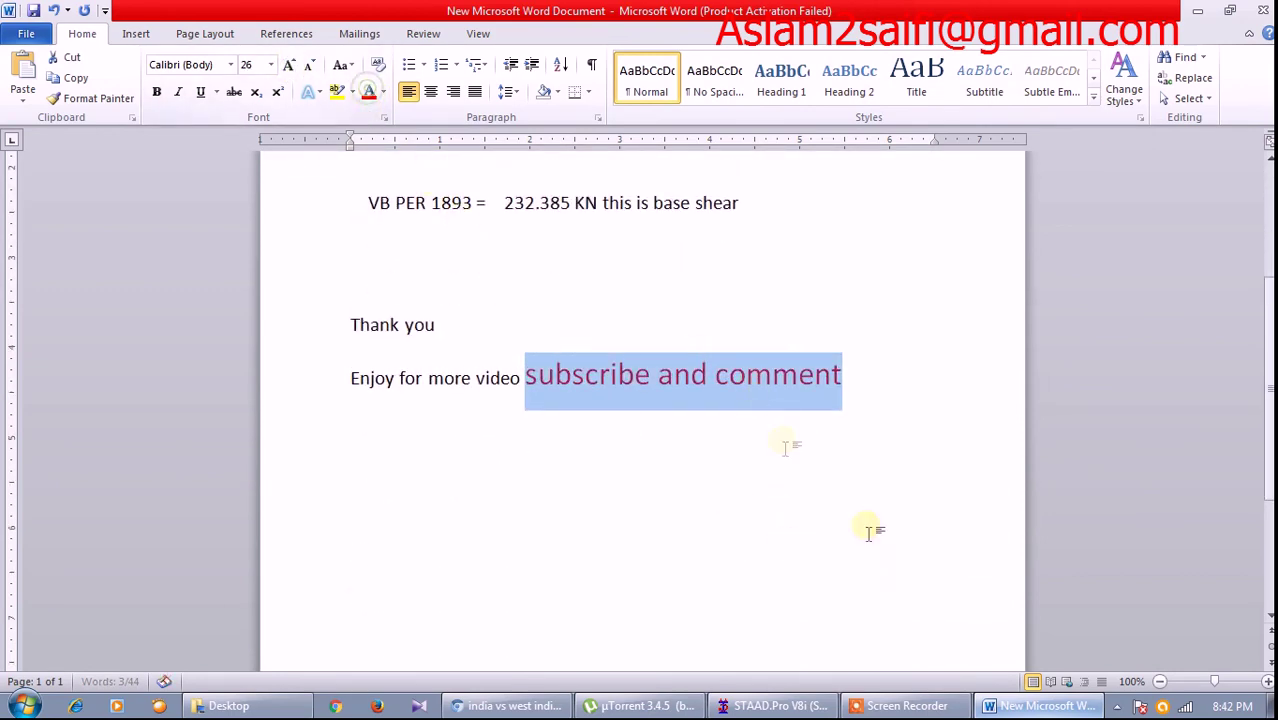
click(1264, 12)
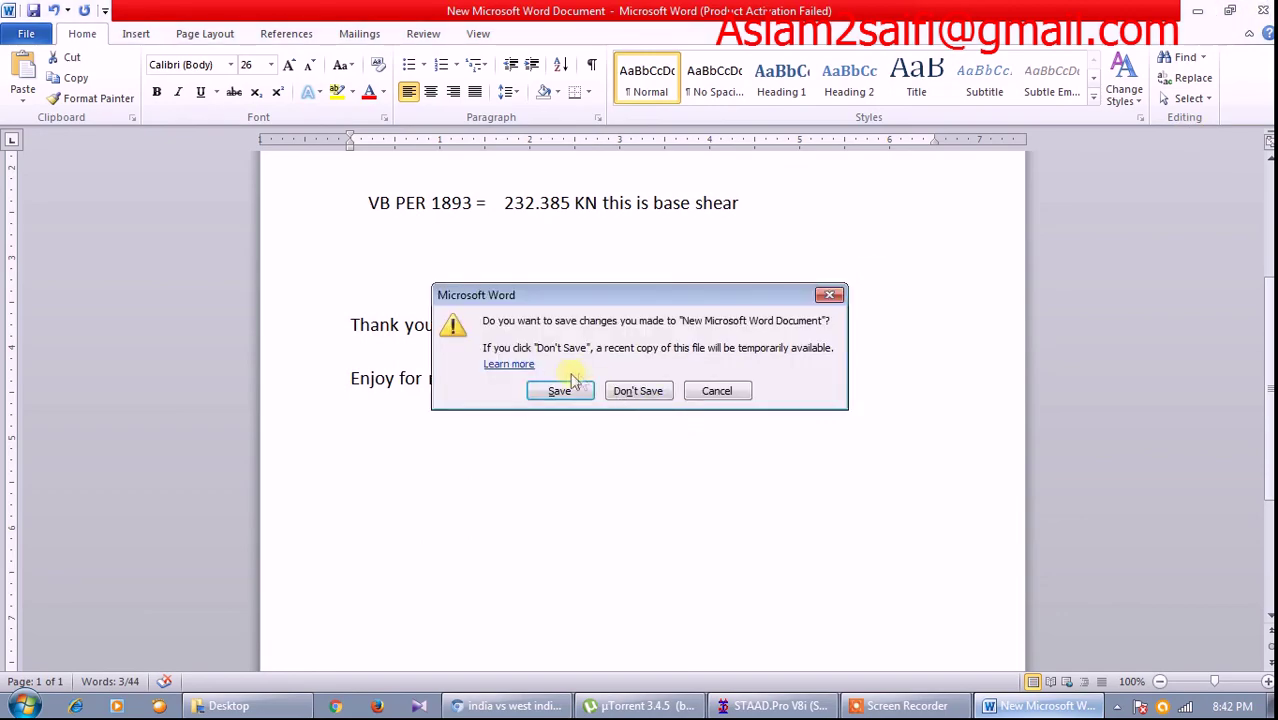
click(566, 388)
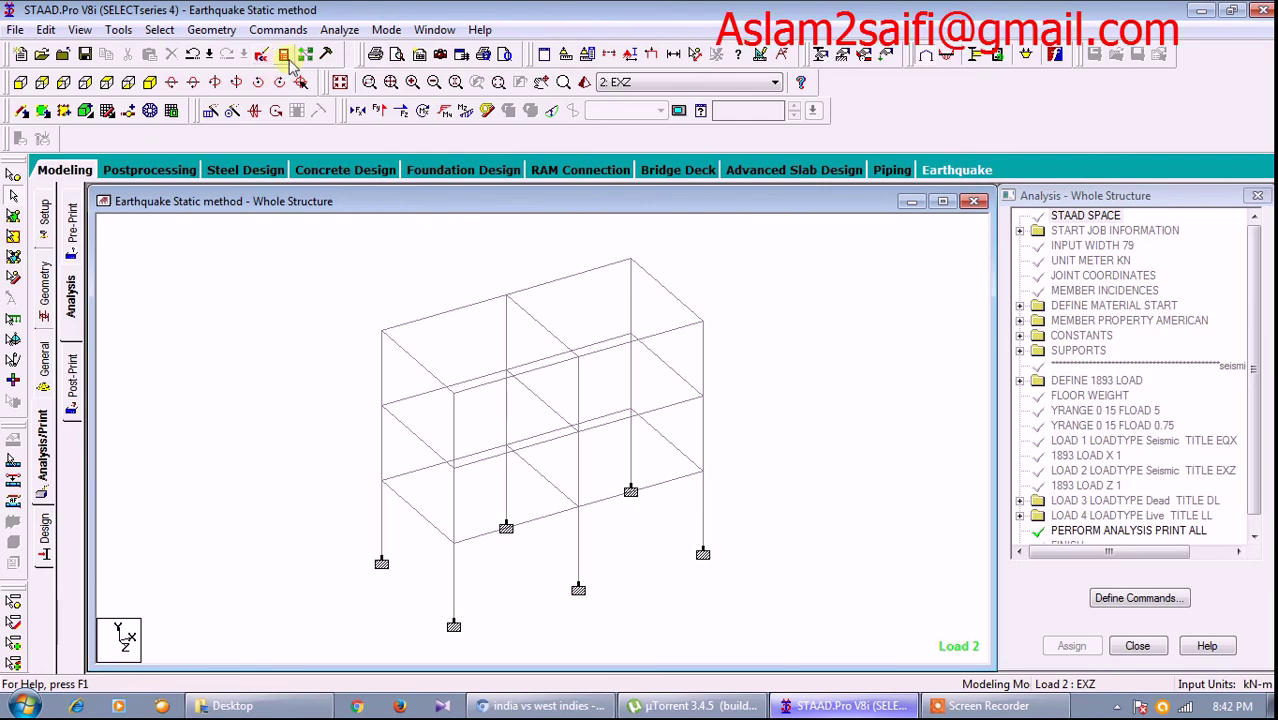
- Reopen the analysis output report and search its results for the 'lateral' load listing
click(283, 55)
click(103, 662)
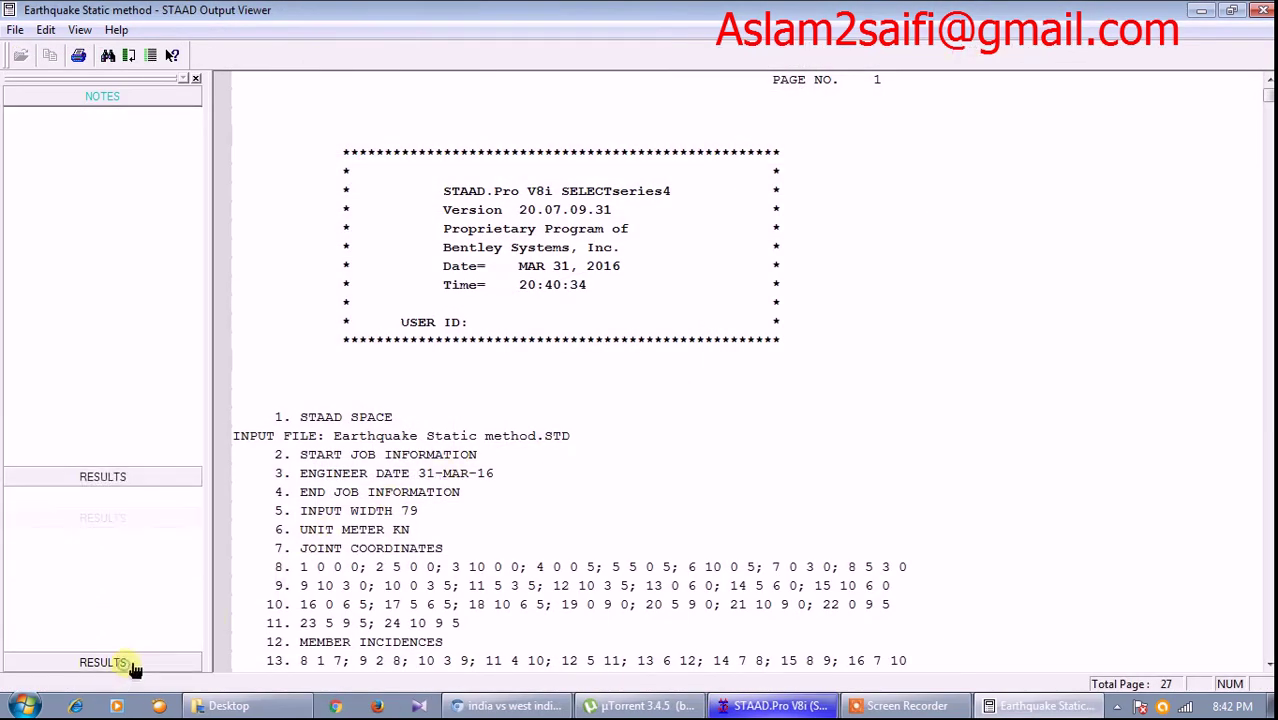
click(115, 210)
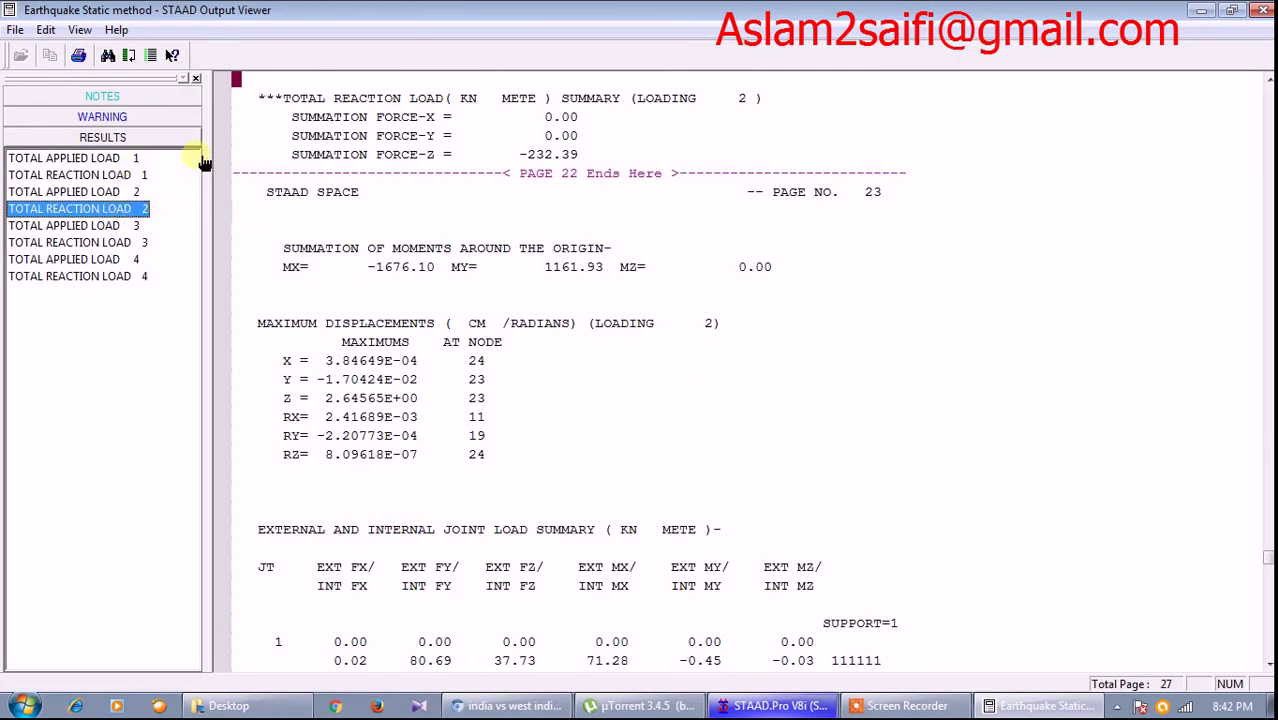
click(108, 55)
click(772, 317)
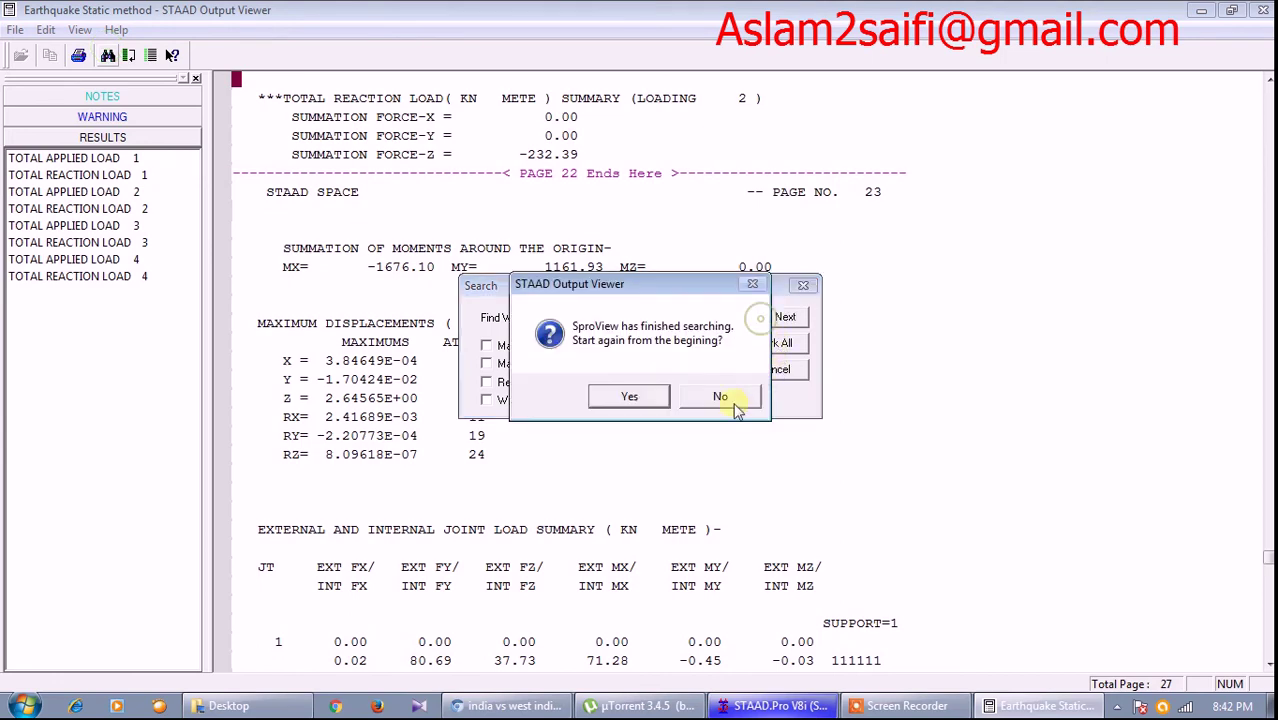
click(640, 400)
click(770, 370)
- Highlight the storey lateral force totals 23.076, 92.303 and 117.007 in the output
click(668, 288)
click(646, 478)
click(643, 490)
scroll(640, 480, down, 2)
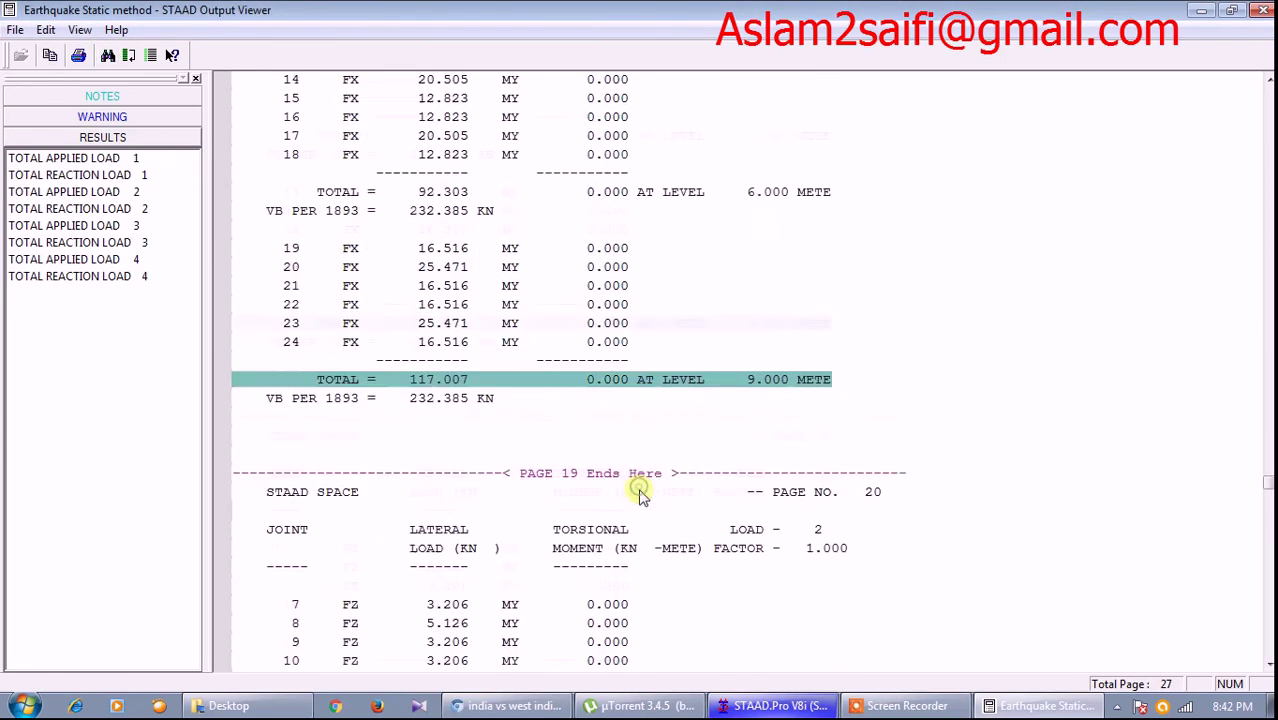
scroll(635, 470, down, 3)
scroll(635, 465, down, 3)
scroll(630, 456, down, 5)
scroll(632, 458, down, 5)
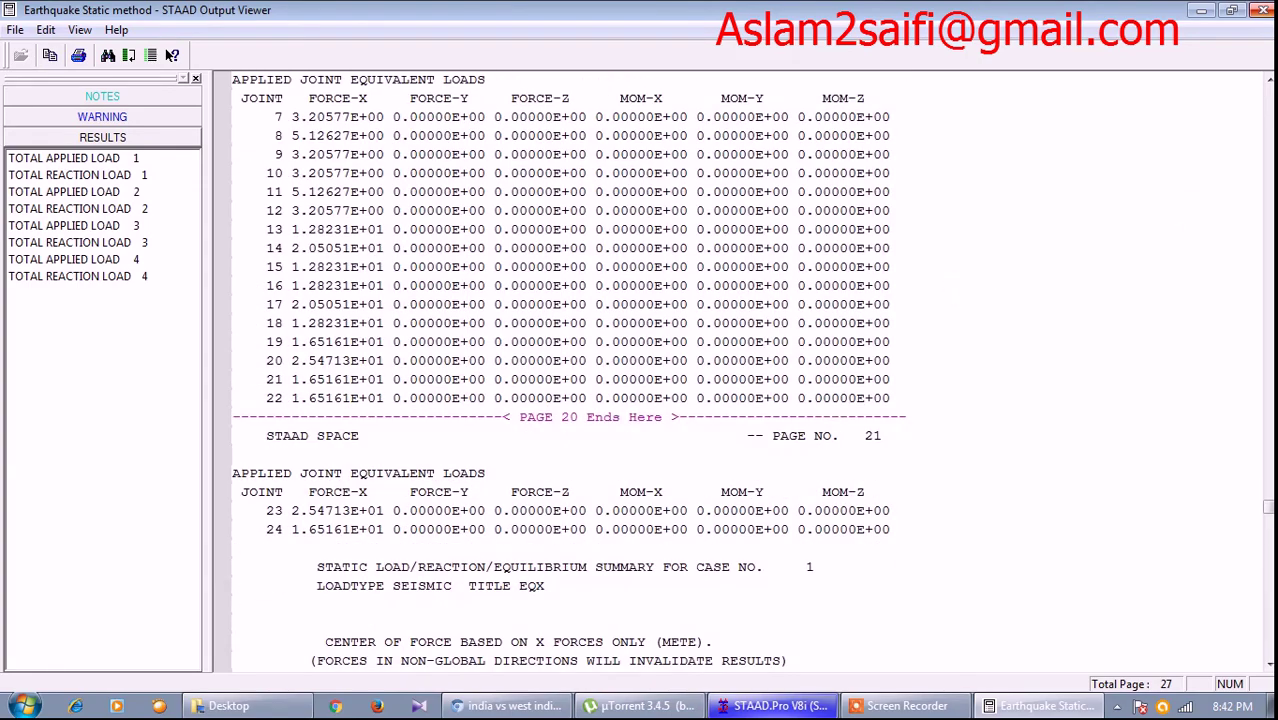
- Close the output report and bring up the Screen Recorder controls from the taskbar tray
click(1259, 10)
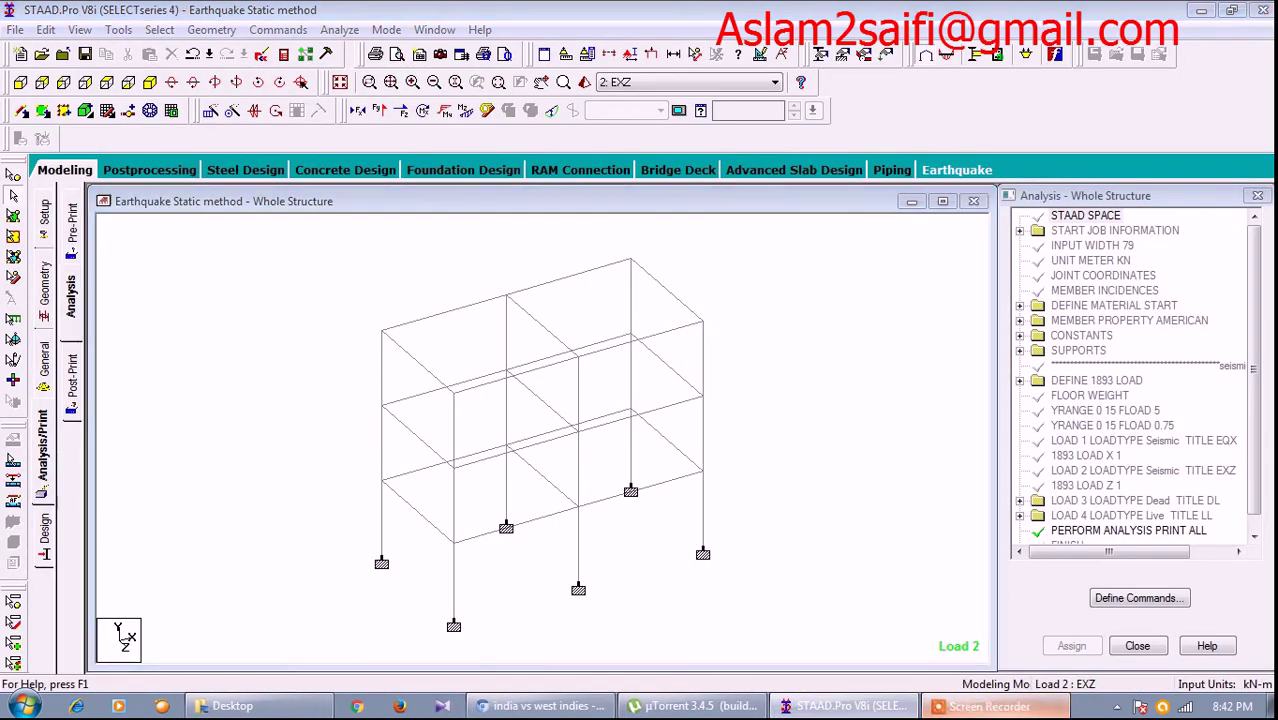
click(990, 706)
click(1116, 706)
click(1112, 608)
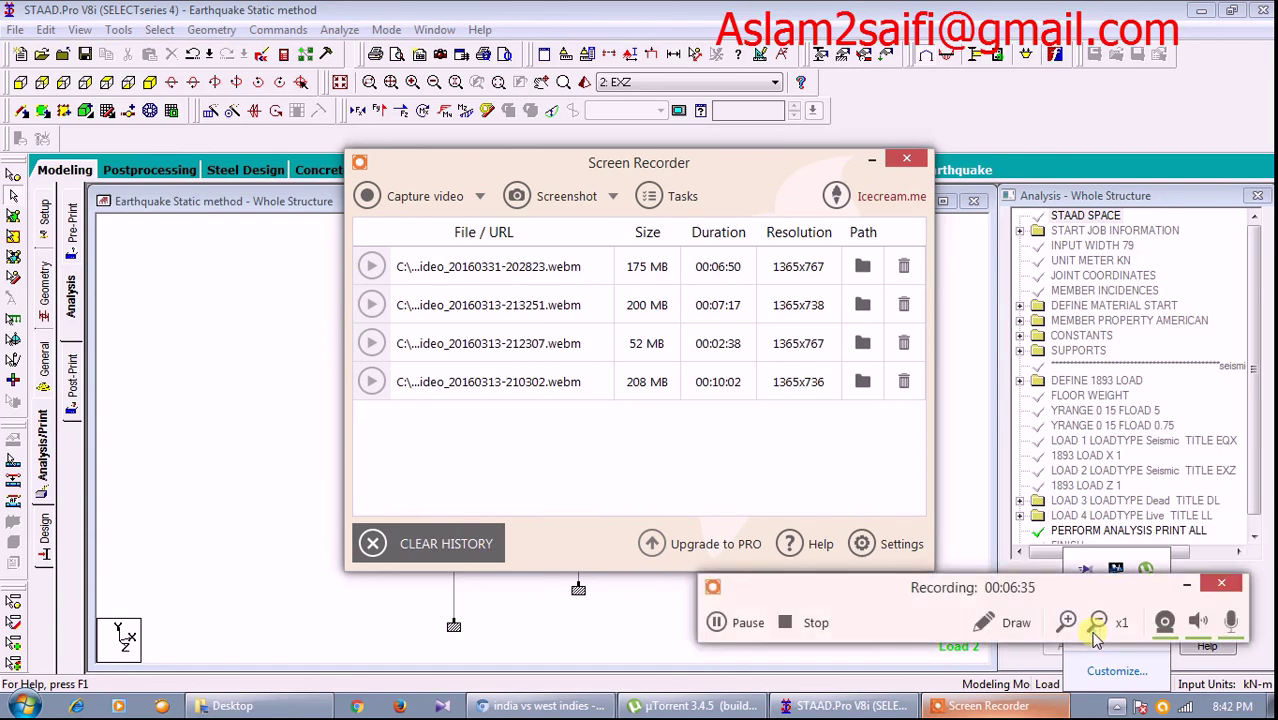